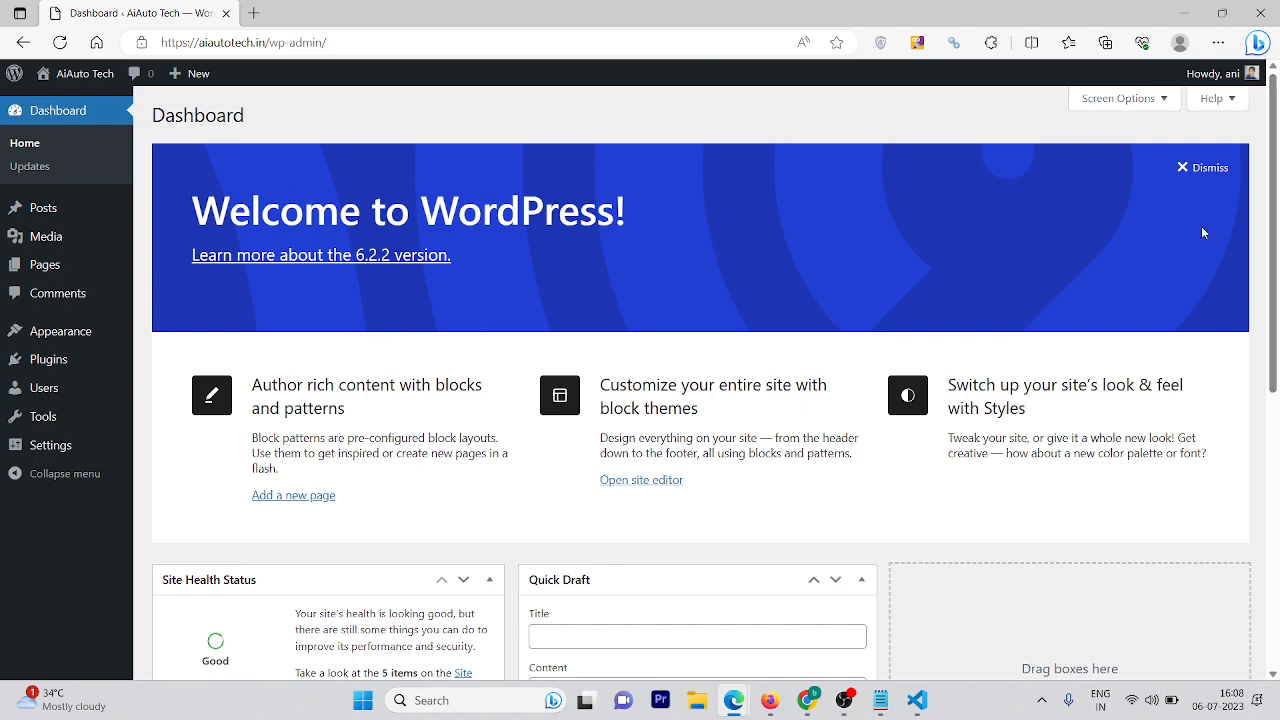
Check the Updates page and highlight the notice that WordPress 6.2.2 is the latest version
{"action": "left_click_drag", "start_coordinate": [1278, 200], "coordinate": [1278, 259]}
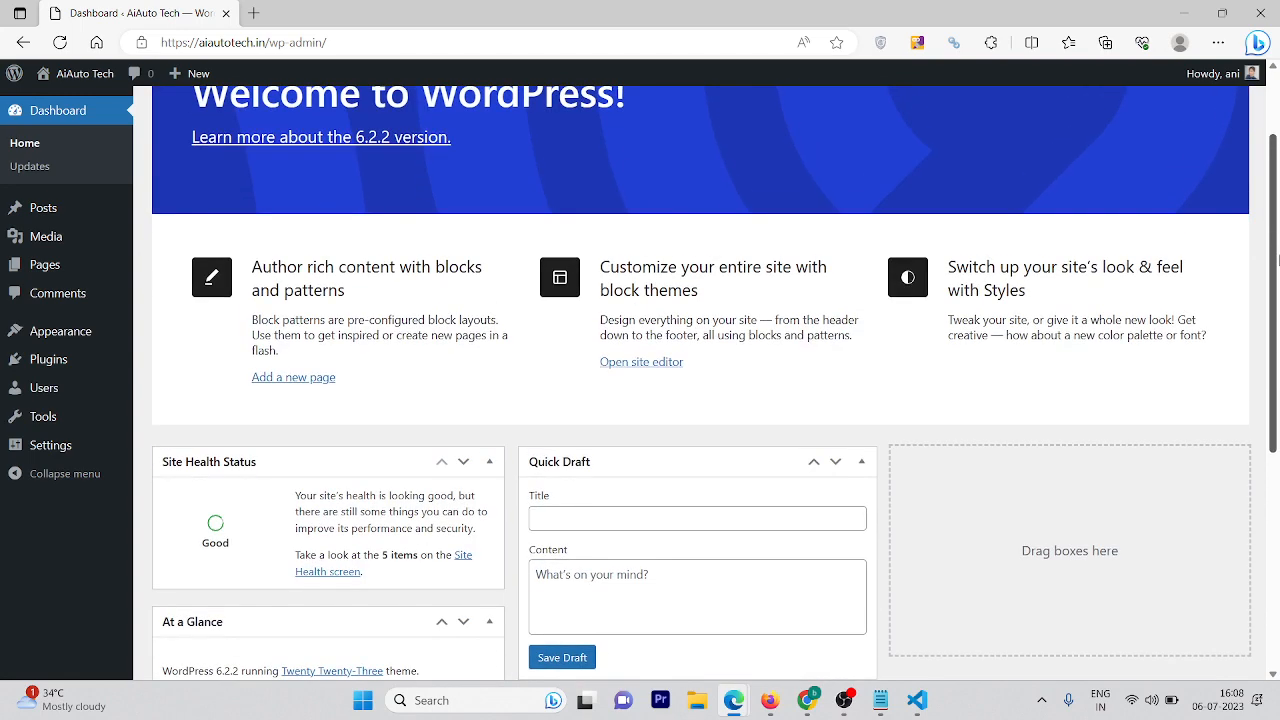
{"action": "left_click_drag", "start_coordinate": [1278, 259], "coordinate": [1243, 182]}
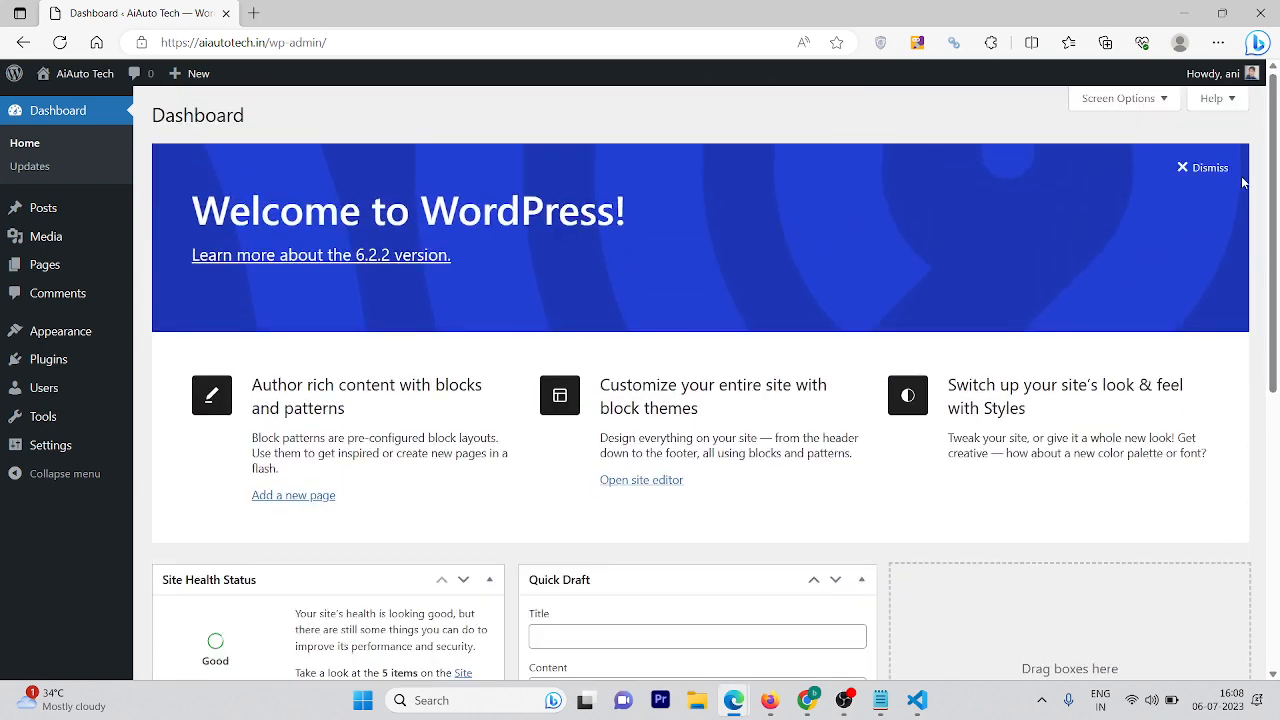
{"action": "left_click", "coordinate": [31, 170]}
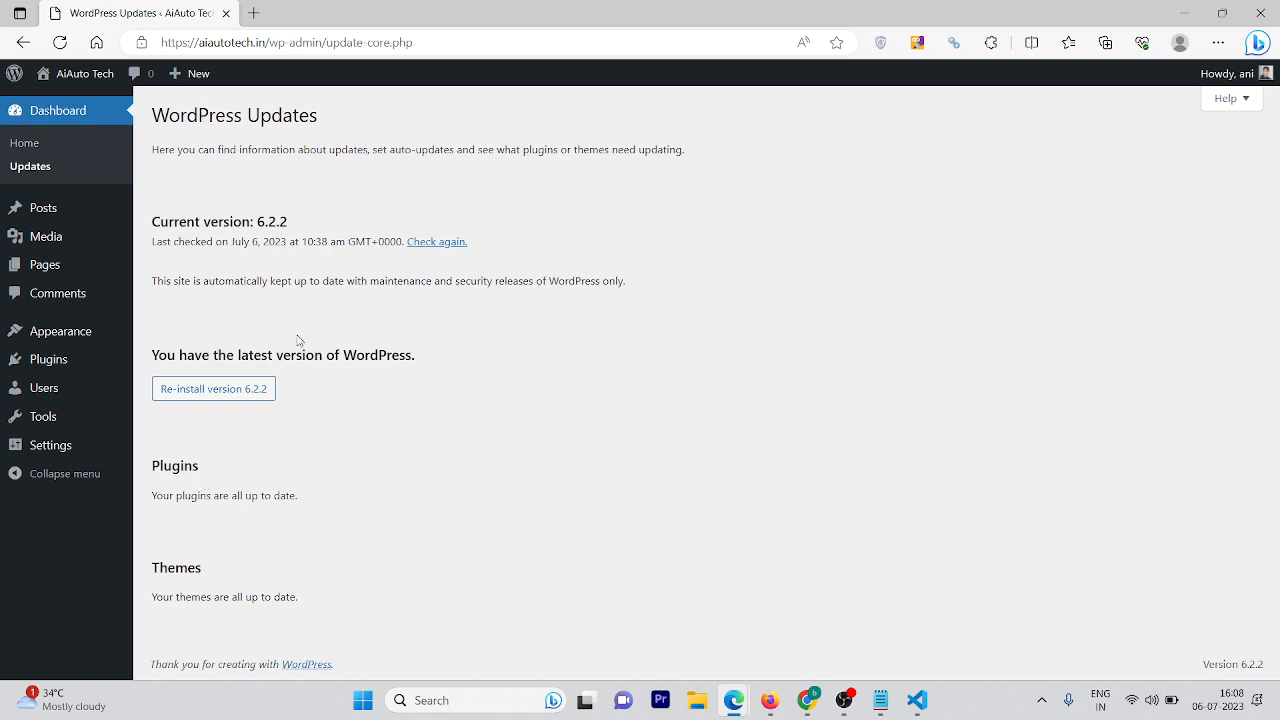
{"action": "left_click_drag", "start_coordinate": [183, 355], "coordinate": [339, 376]}
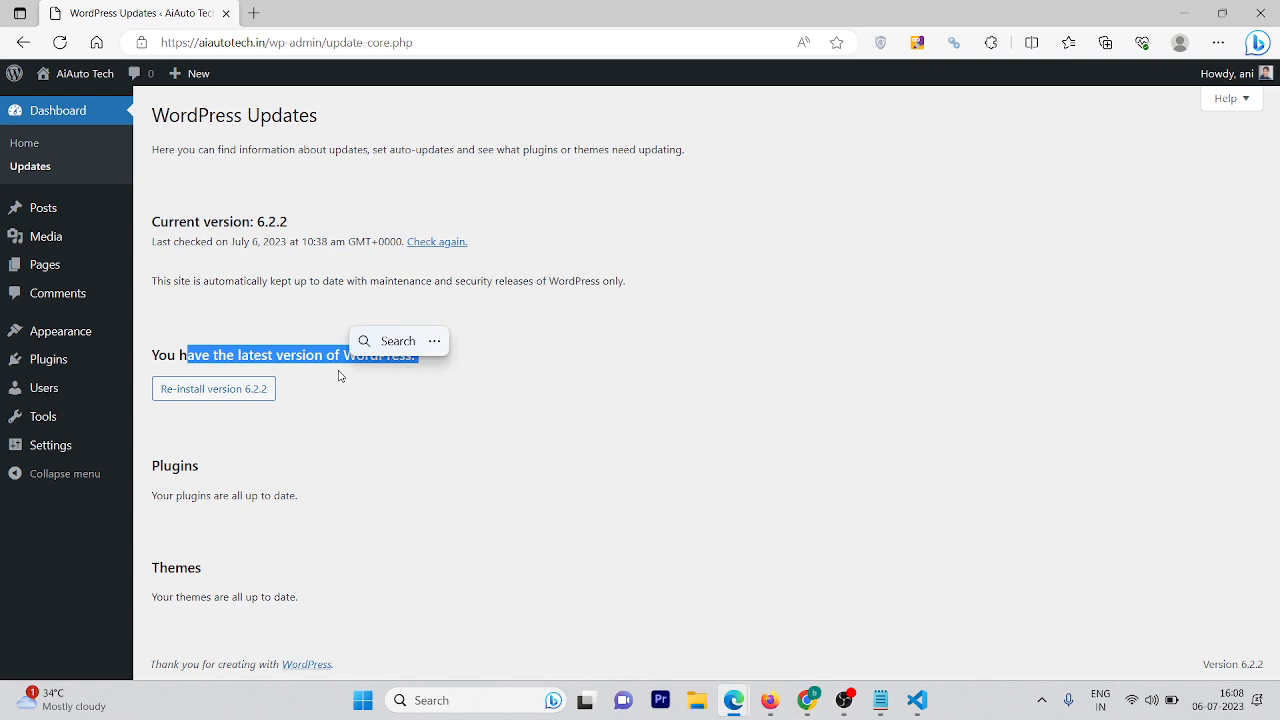
{"action": "mouse_move", "coordinate": [58, 212]}
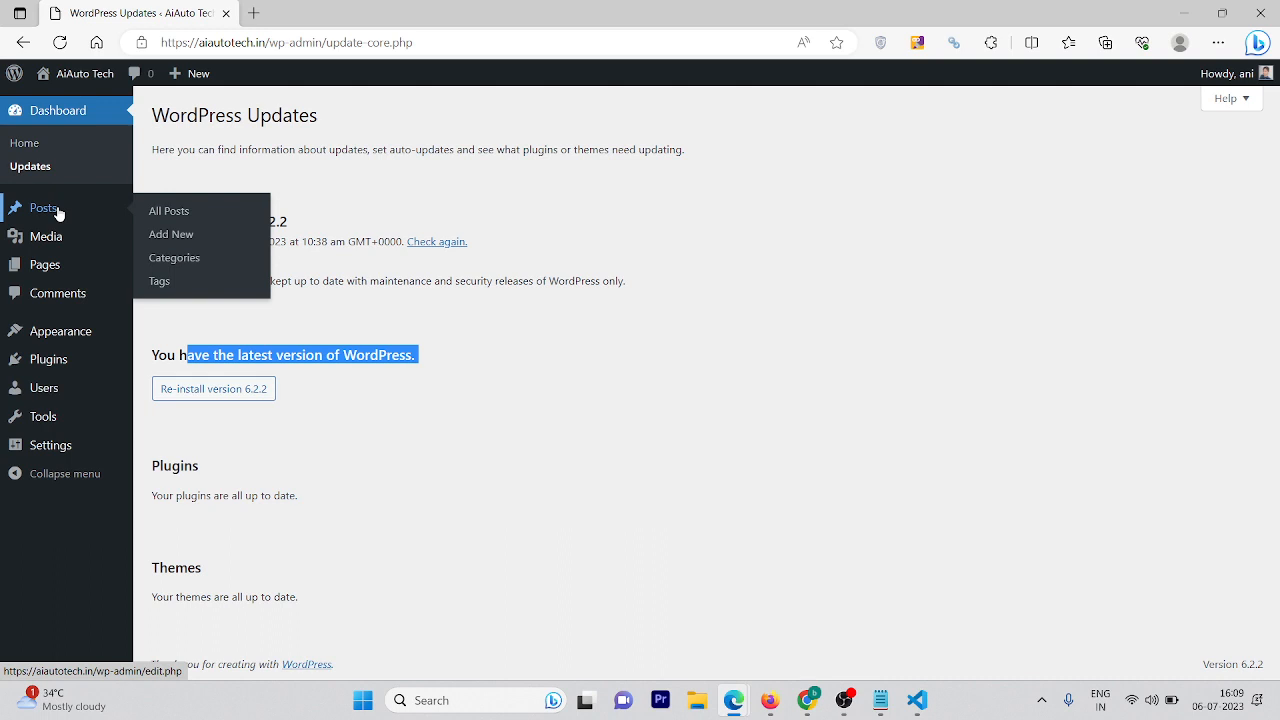
From the All Posts list, start a new blank post
{"action": "left_click", "coordinate": [181, 217]}
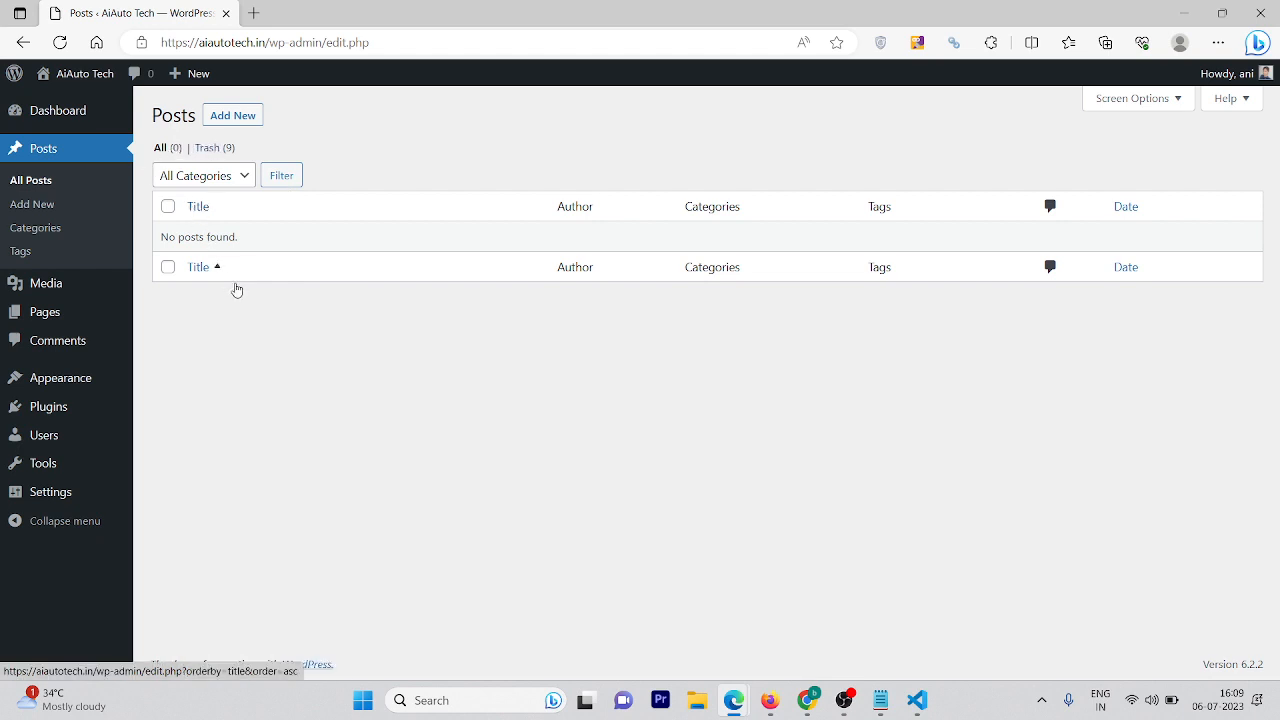
{"action": "left_click", "coordinate": [243, 126]}
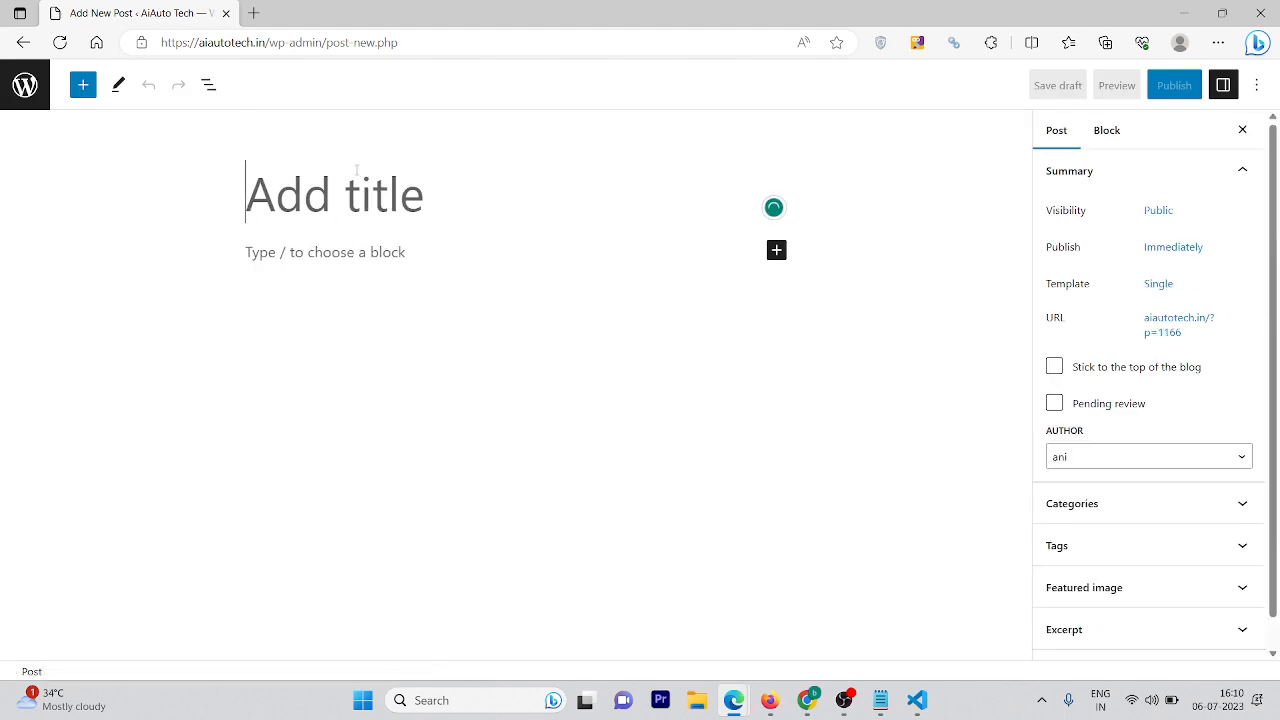
Title the post 'First Post' and publish it
{"action": "type", "text": "Fir"}
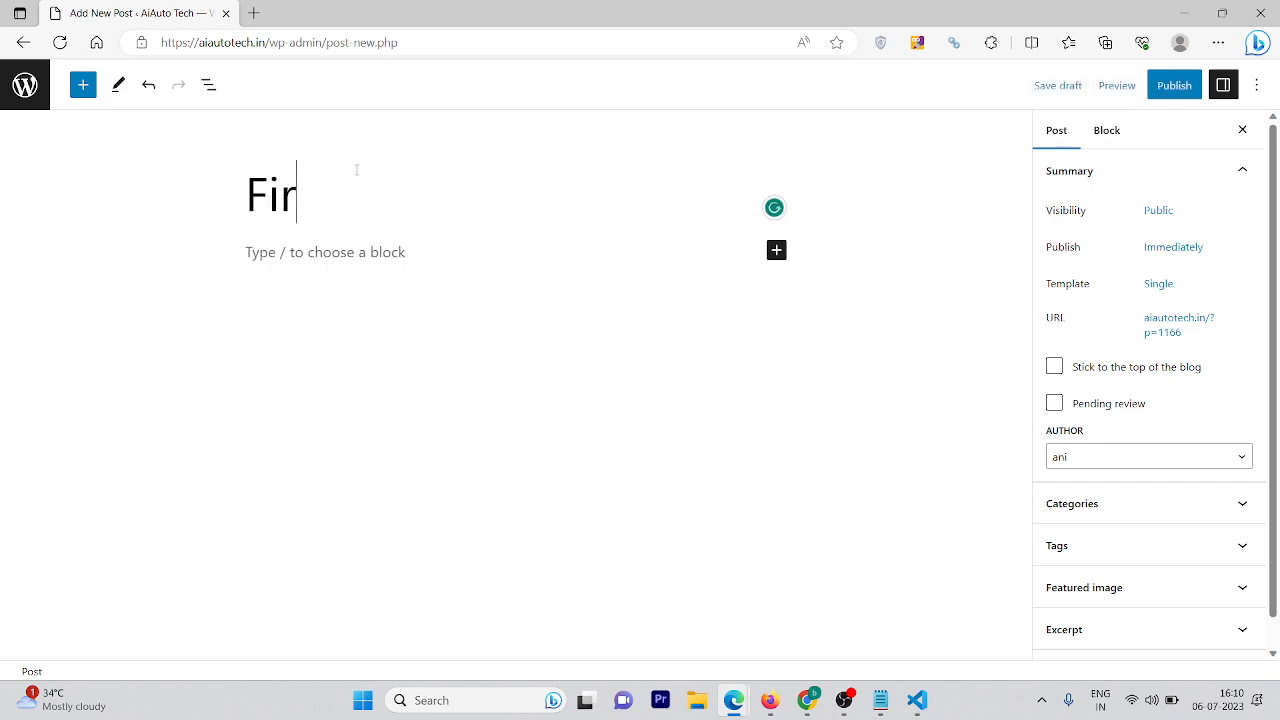
{"action": "type", "text": "st Post"}
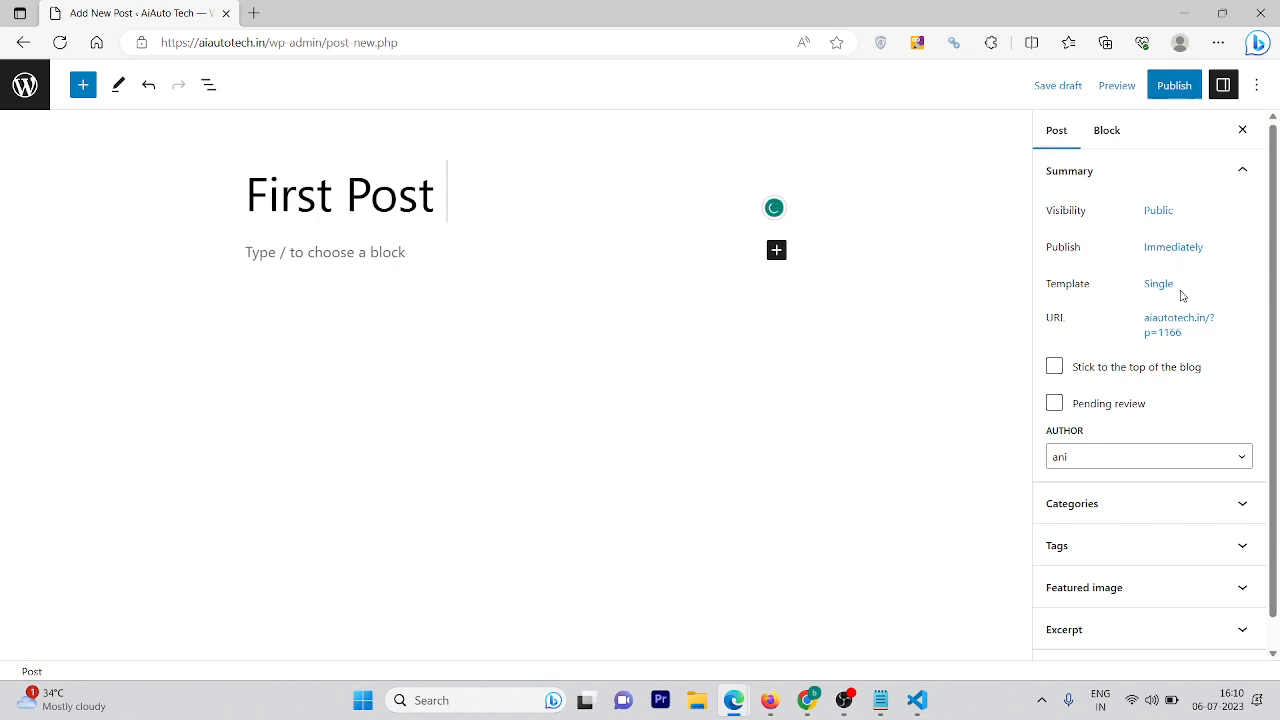
{"action": "left_click", "coordinate": [1180, 86]}
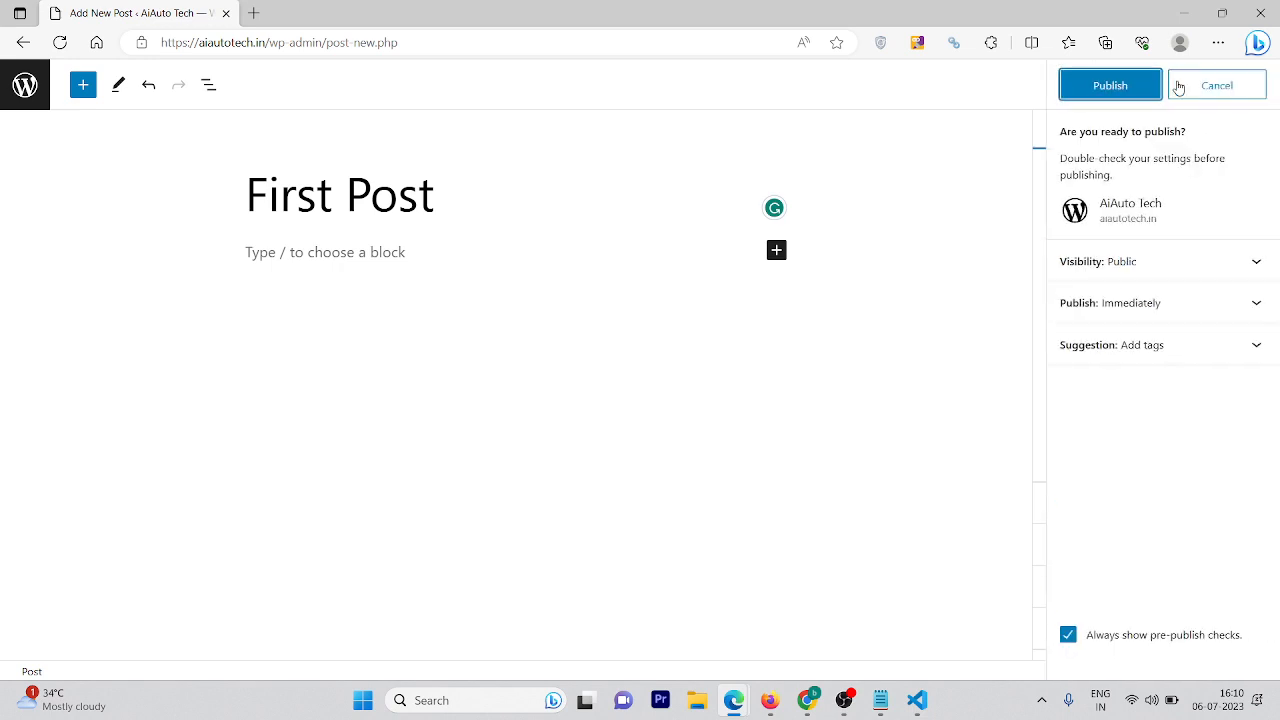
{"action": "left_click", "coordinate": [1110, 86]}
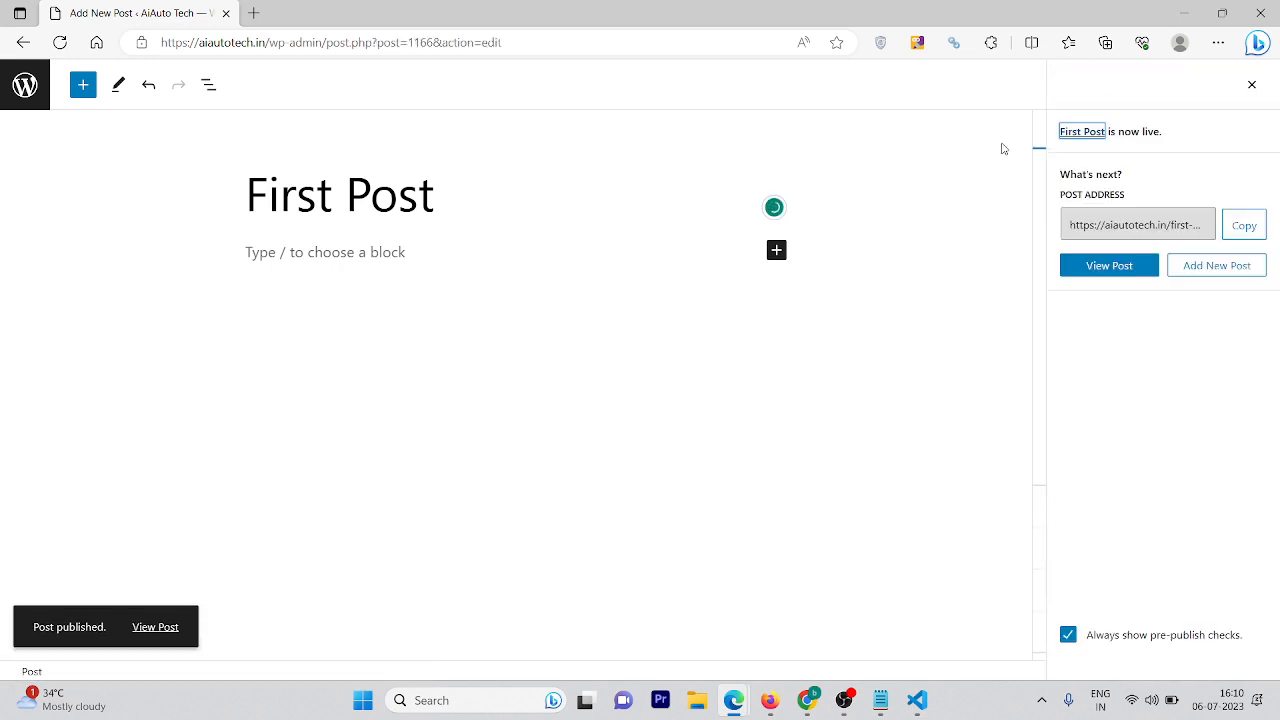
Open the published First Post in a new browser tab
{"action": "left_click", "coordinate": [141, 627]}
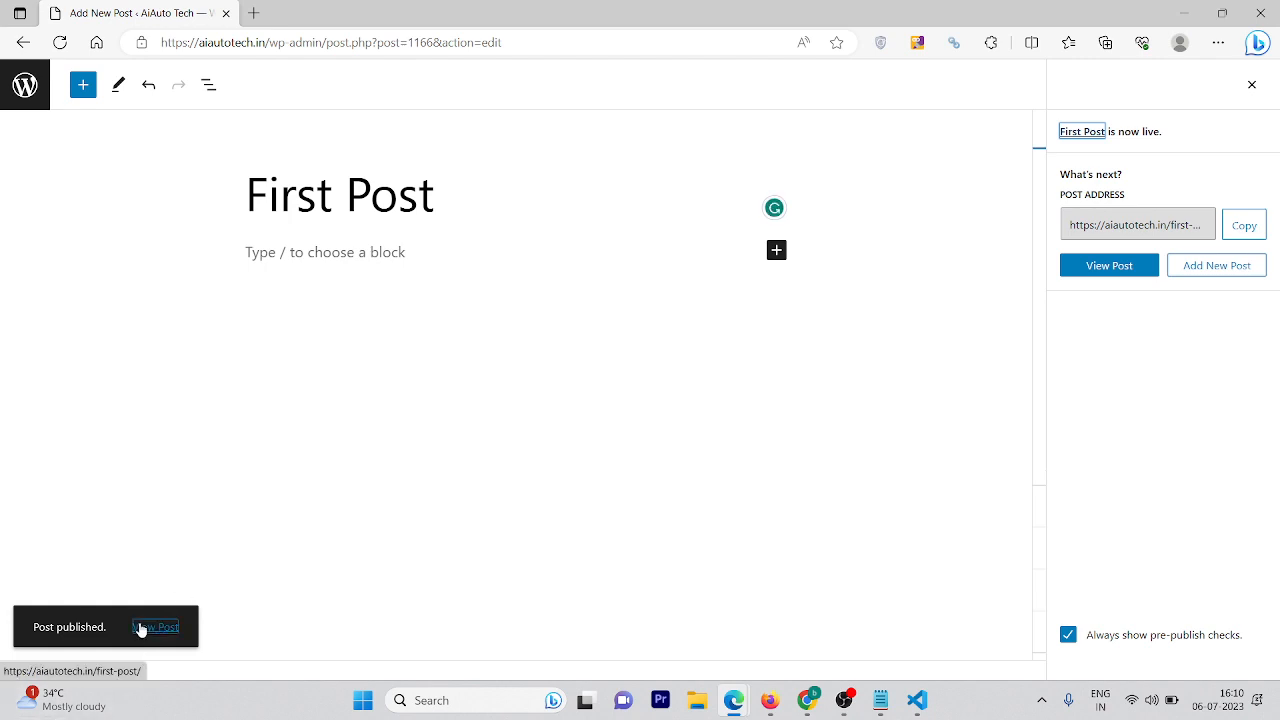
{"action": "right_click", "coordinate": [141, 627]}
{"action": "left_click", "coordinate": [231, 311]}
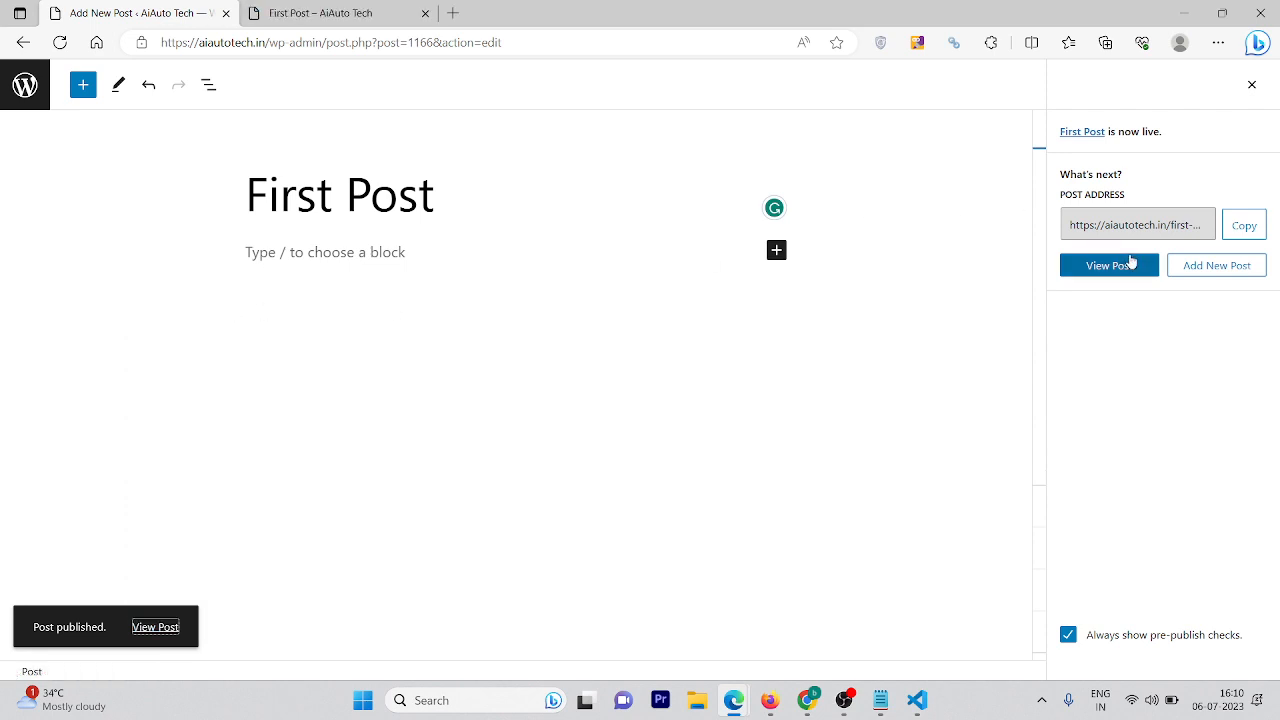
{"action": "left_click", "coordinate": [320, 11]}
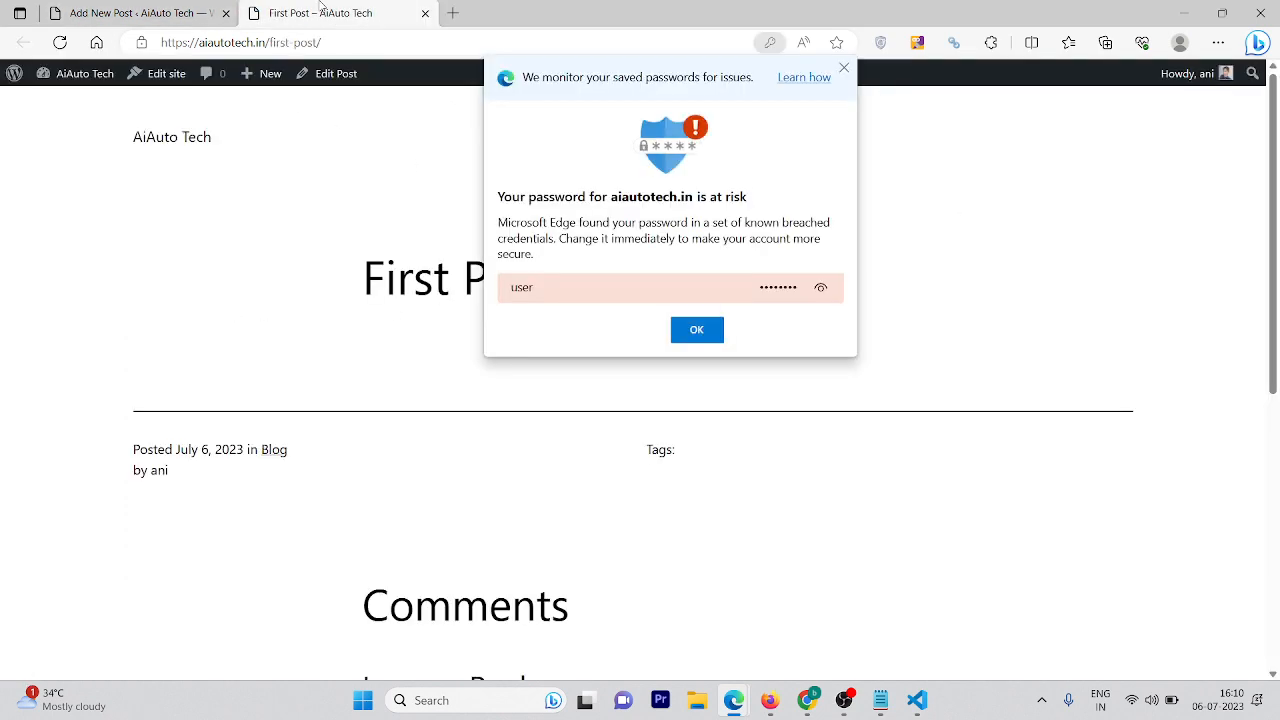
{"action": "left_click", "coordinate": [700, 332]}
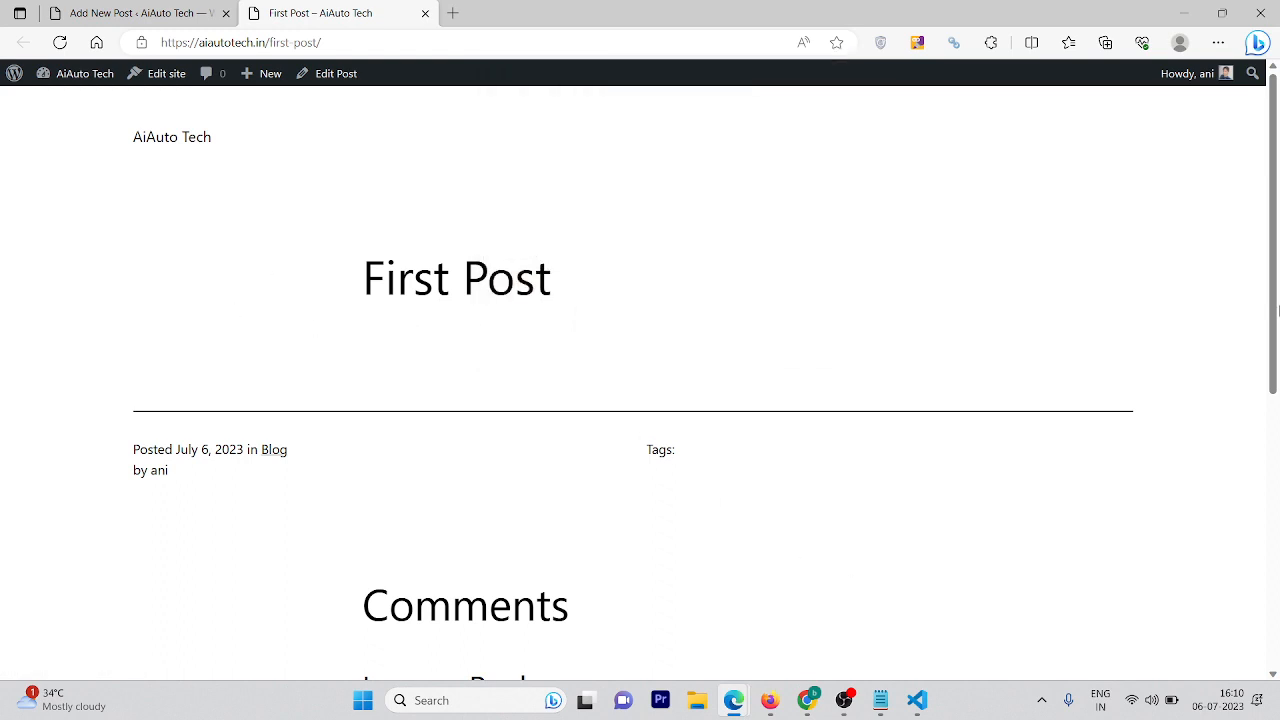
{"action": "left_click_drag", "start_coordinate": [1274, 270], "coordinate": [1279, 201]}
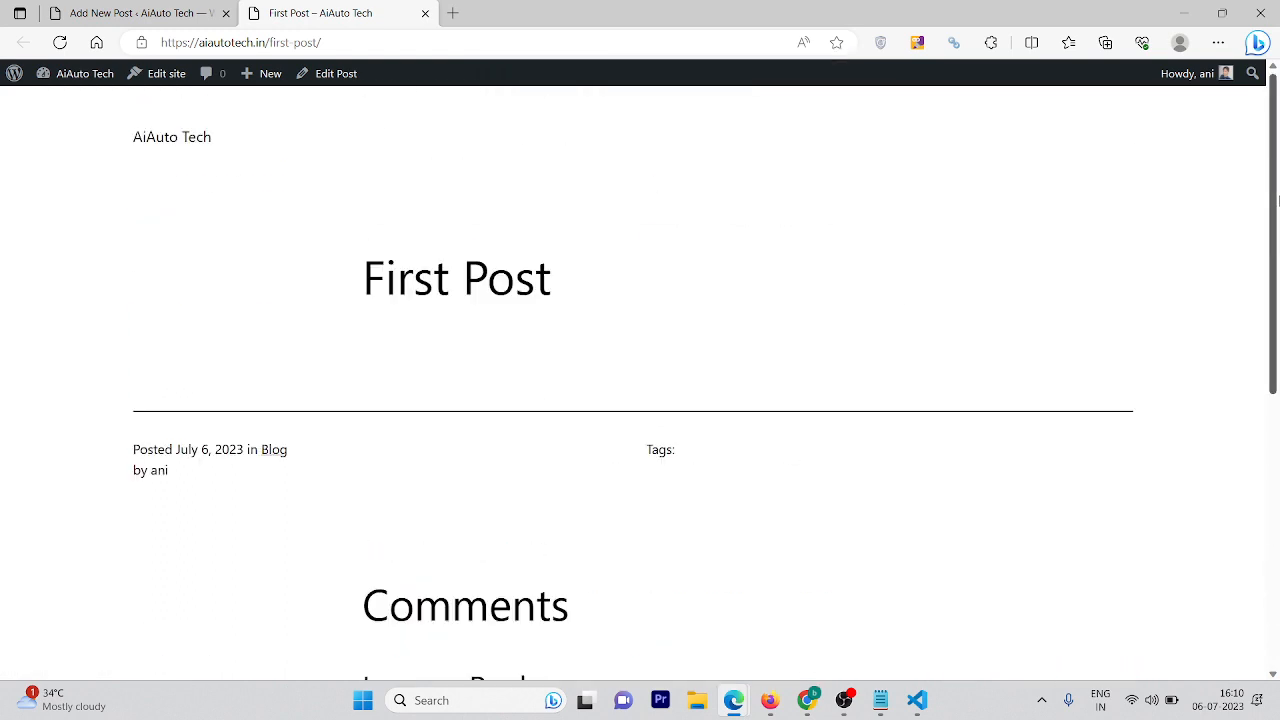
{"action": "left_click", "coordinate": [320, 42]}
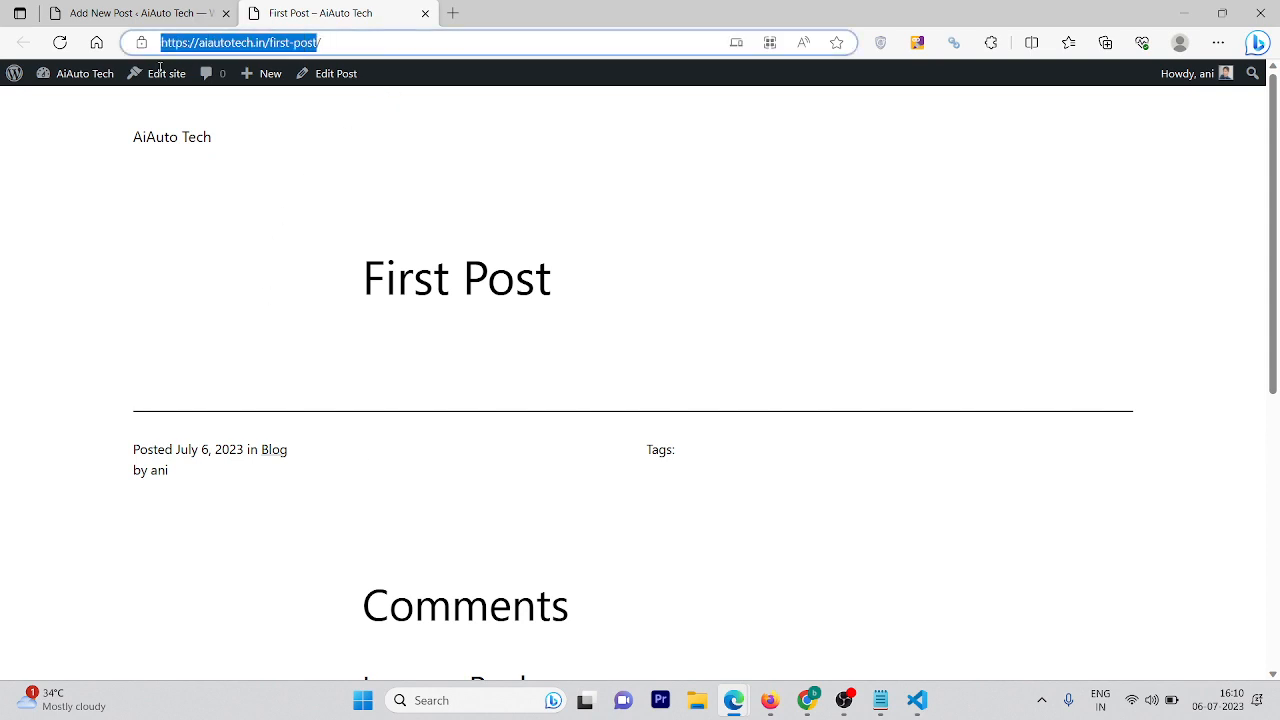
{"action": "left_click", "coordinate": [156, 10]}
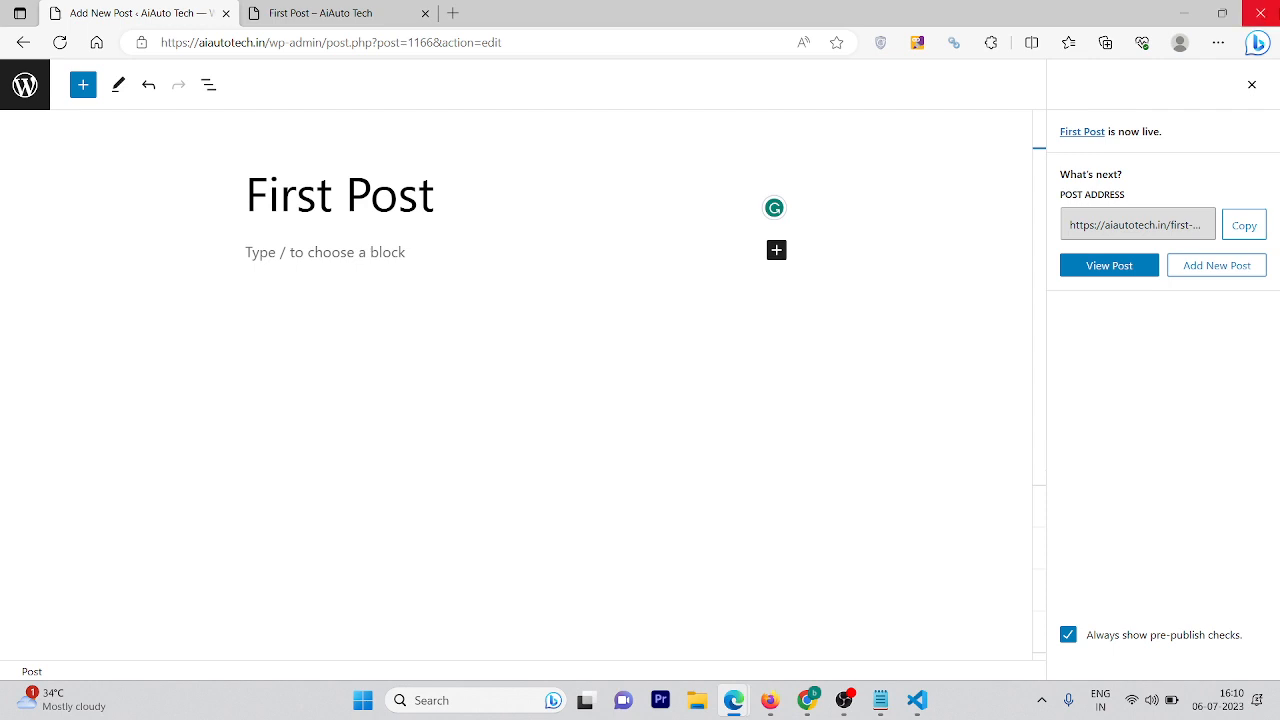
Browse the full block library in First Post, save the update, and return to the posts list
{"action": "left_click", "coordinate": [1252, 84]}
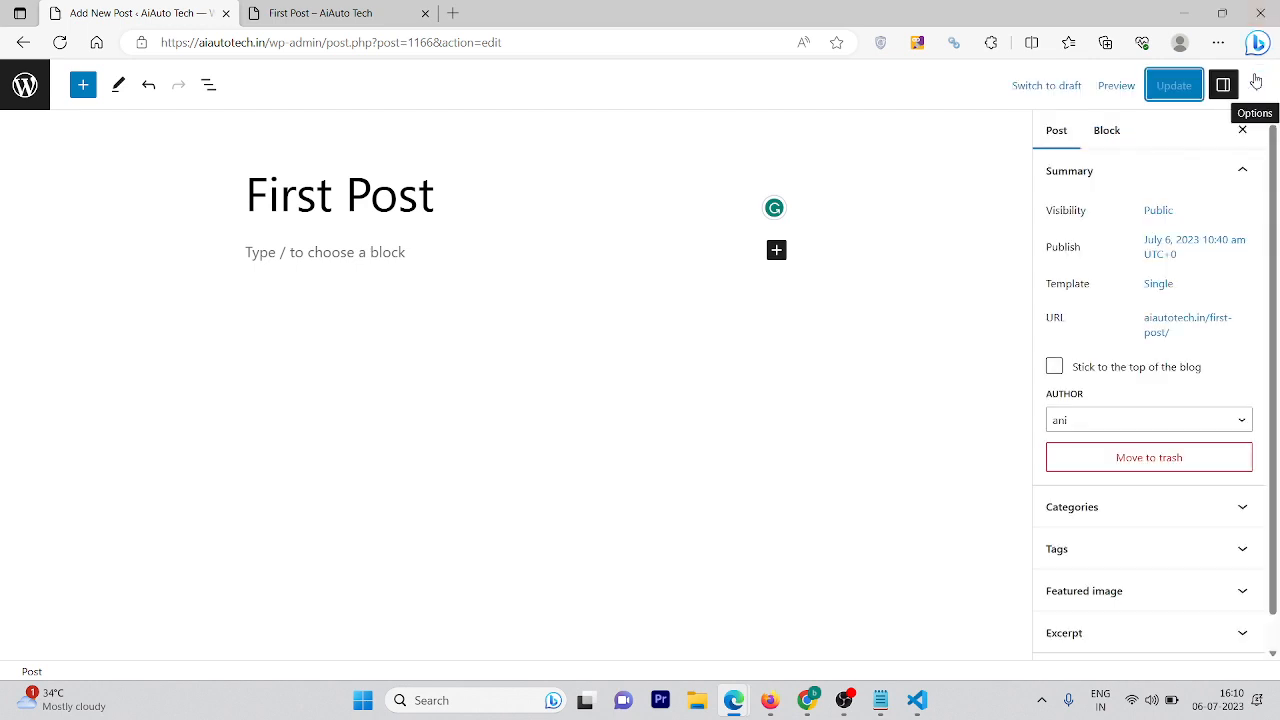
{"action": "left_click", "coordinate": [398, 250]}
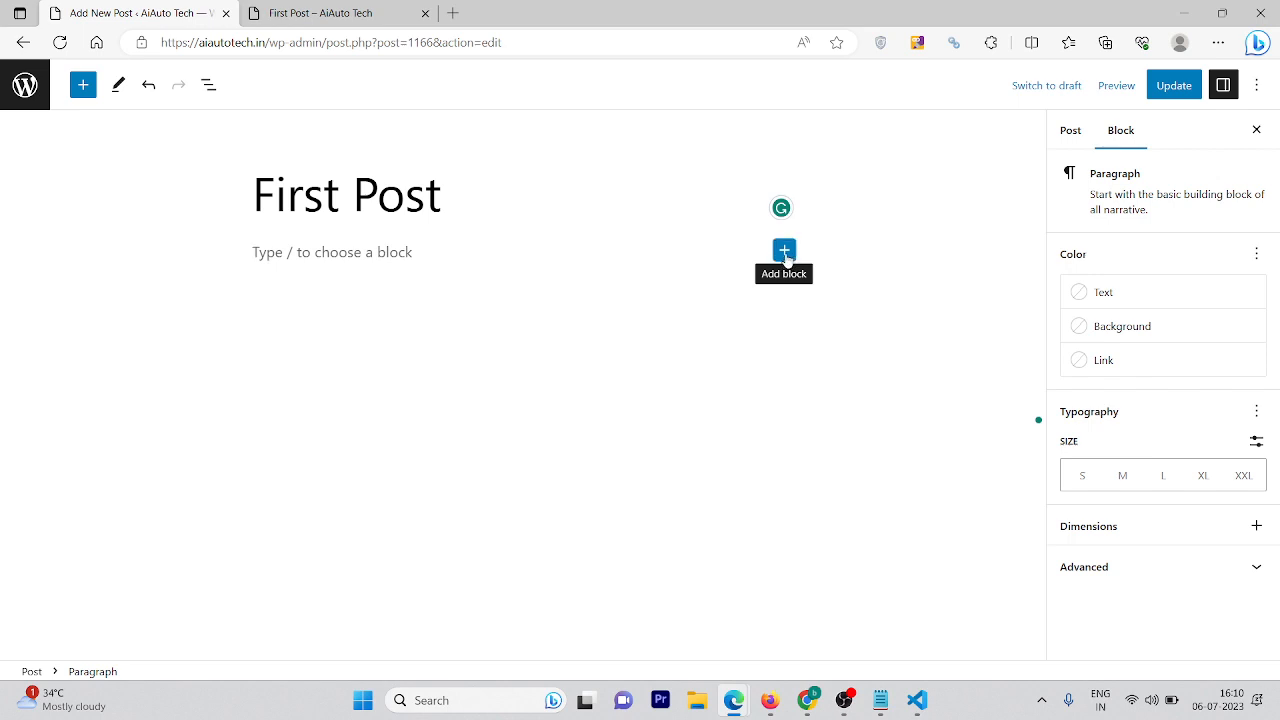
{"action": "left_click", "coordinate": [785, 256]}
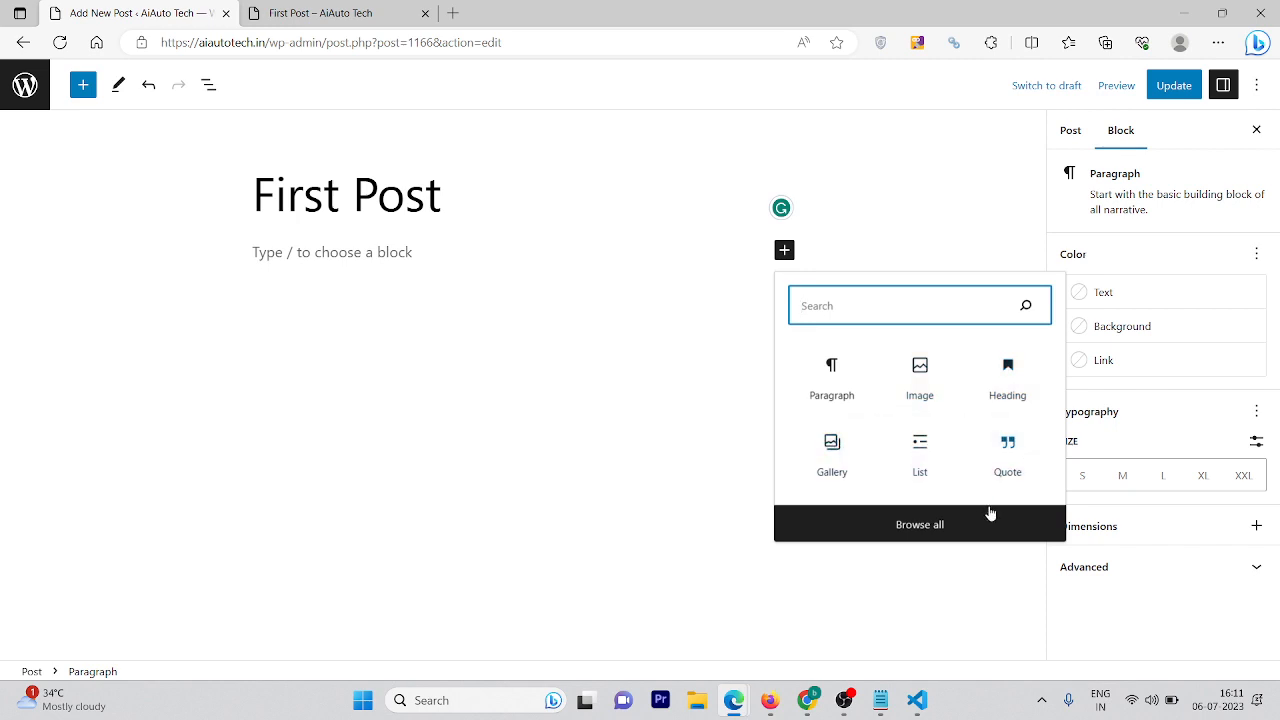
{"action": "left_click", "coordinate": [960, 521]}
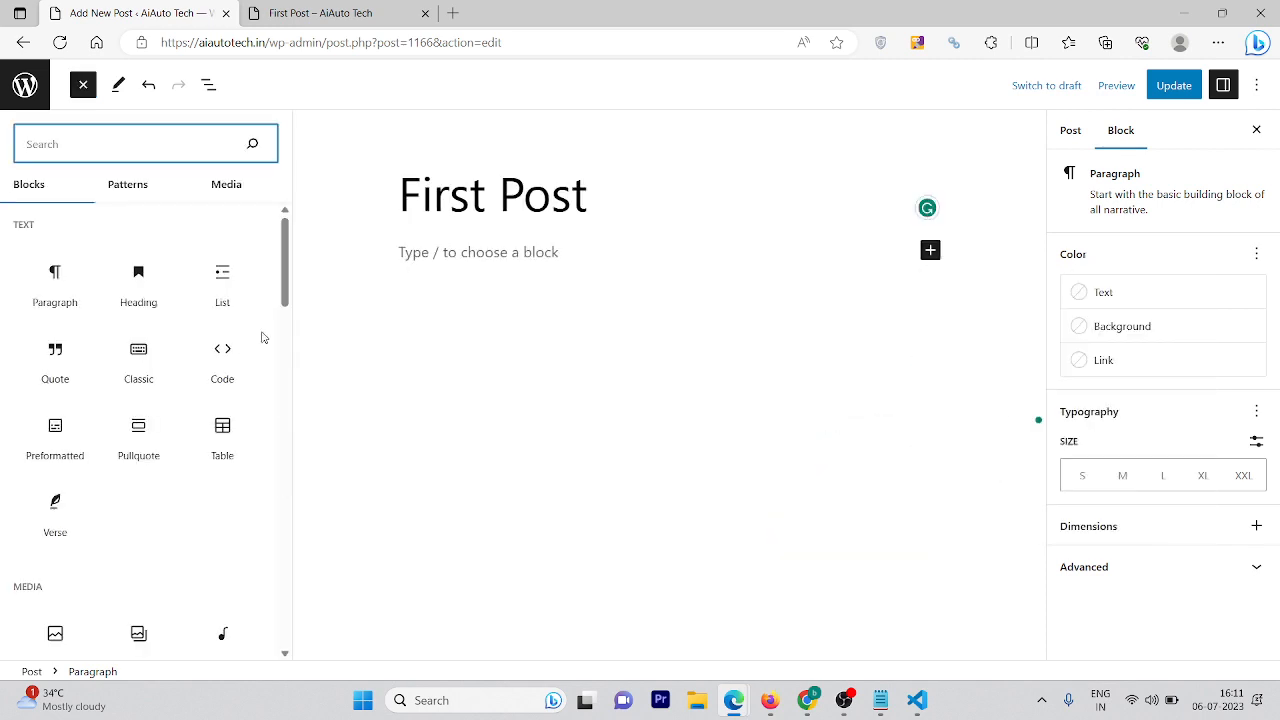
{"action": "left_click_drag", "start_coordinate": [284, 275], "coordinate": [303, 668]}
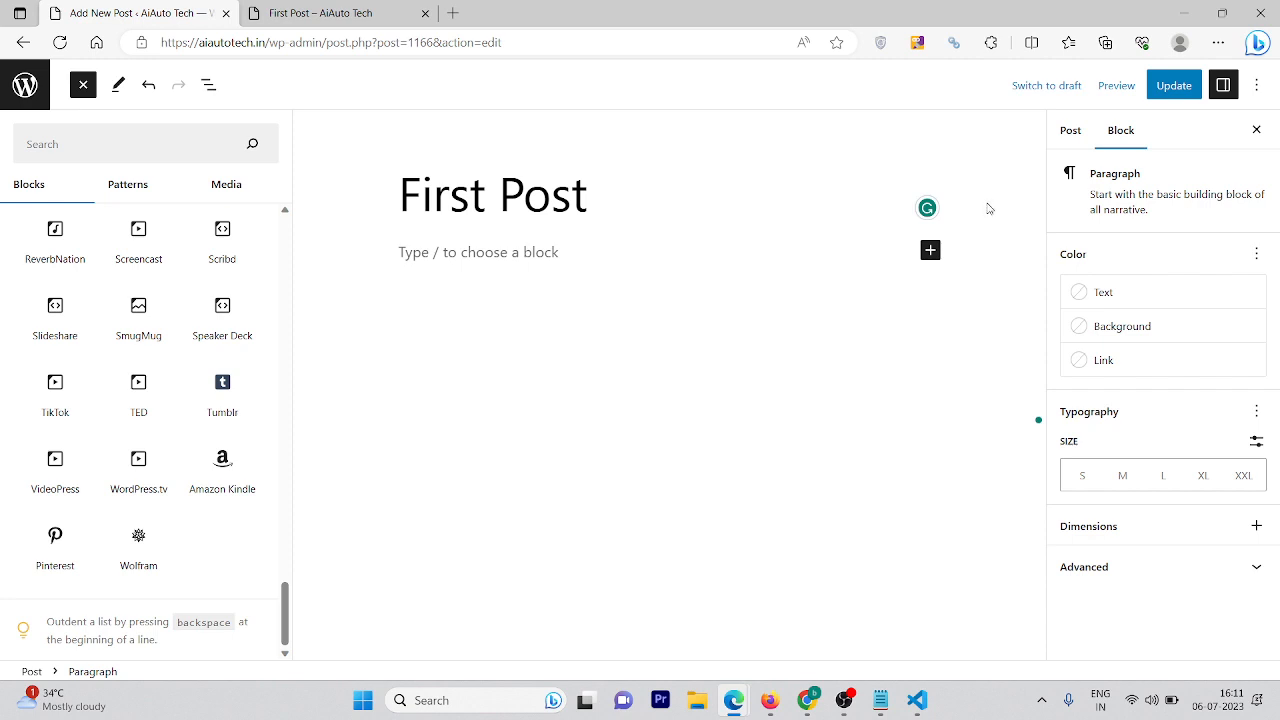
{"action": "left_click", "coordinate": [1174, 88]}
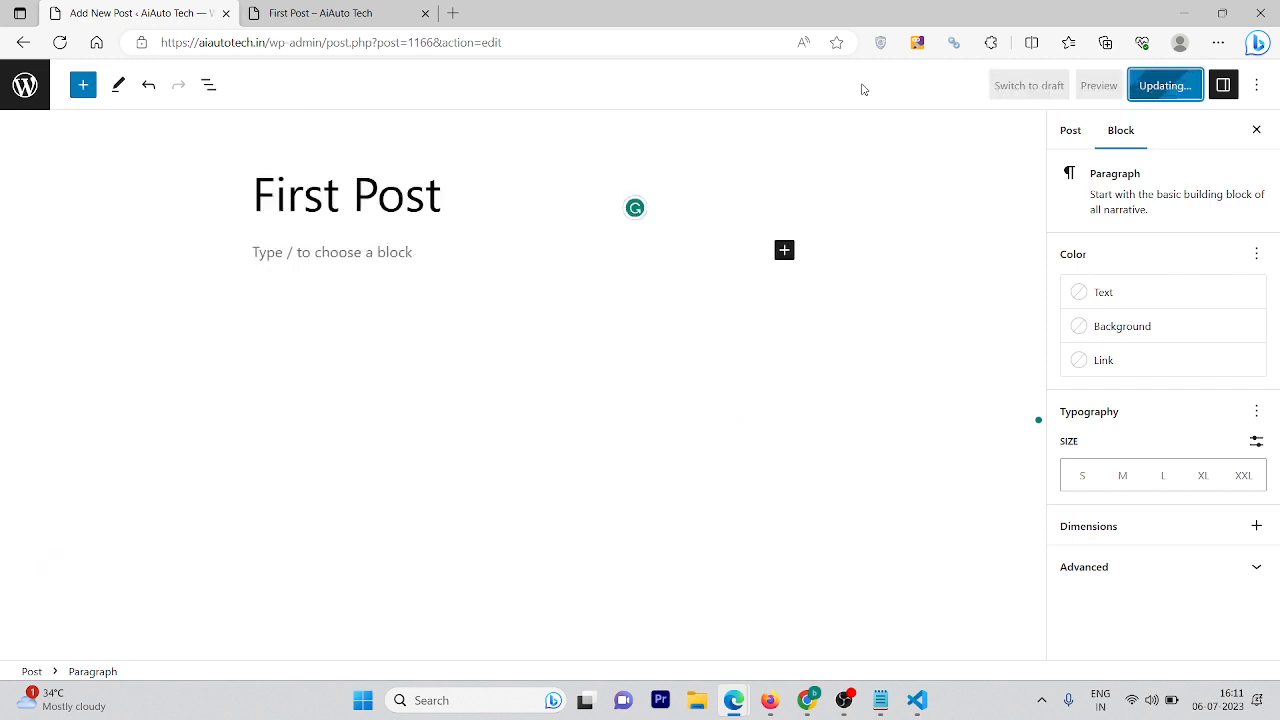
{"action": "left_click", "coordinate": [23, 43]}
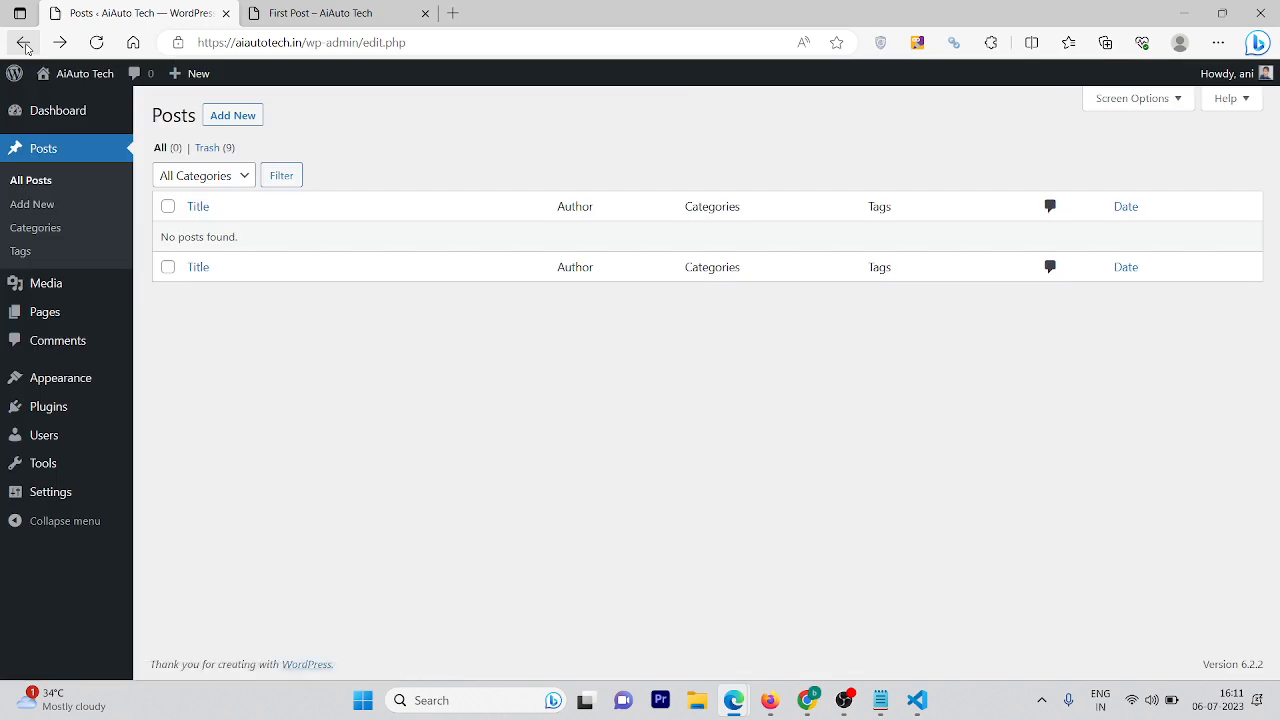
Move First Post to the Trash, then view the empty Media Library
{"action": "left_click", "coordinate": [96, 42]}
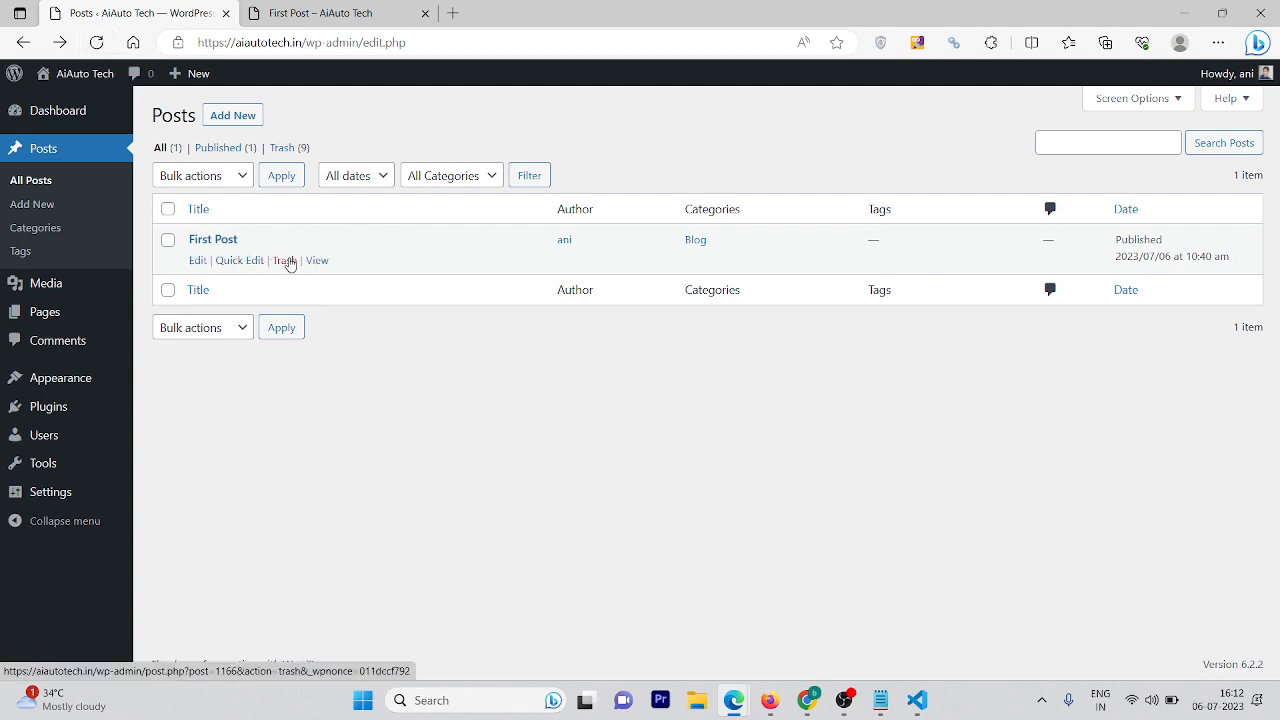
{"action": "left_click", "coordinate": [285, 261]}
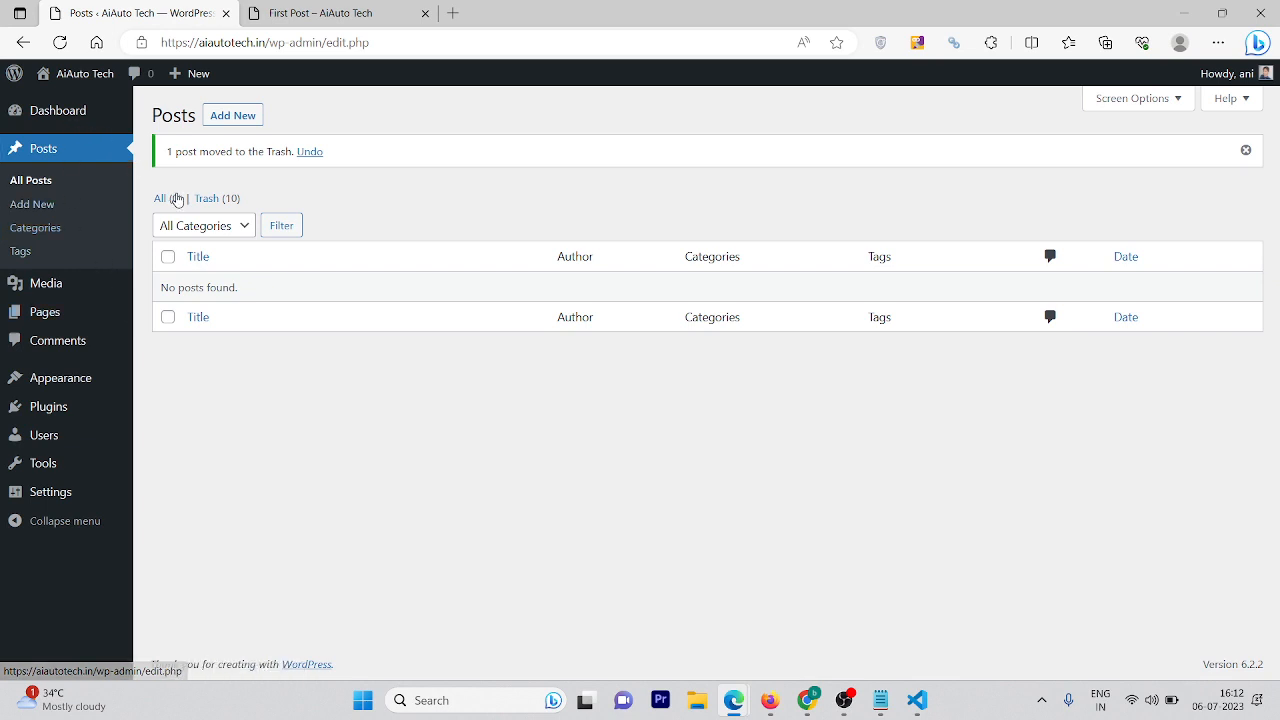
{"action": "left_click", "coordinate": [45, 283]}
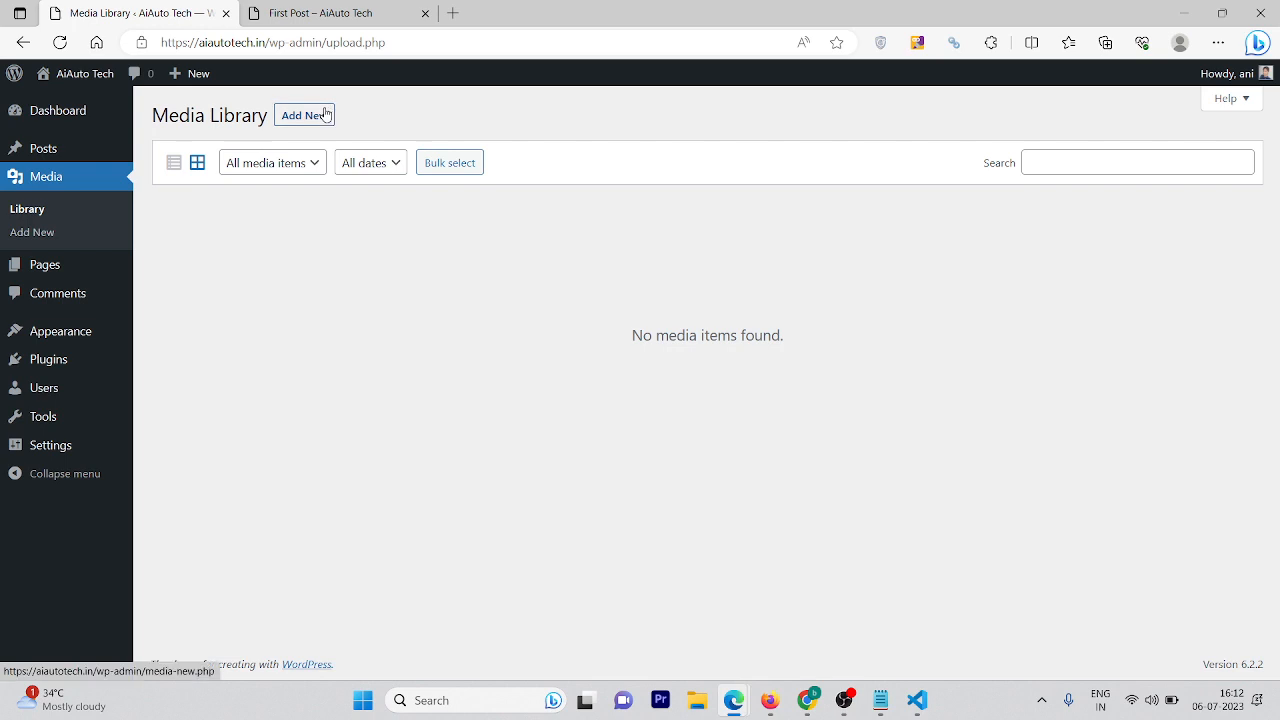
View the empty Pages list, glance at First Post, and abandon an unsaved new page
{"action": "left_click", "coordinate": [57, 272]}
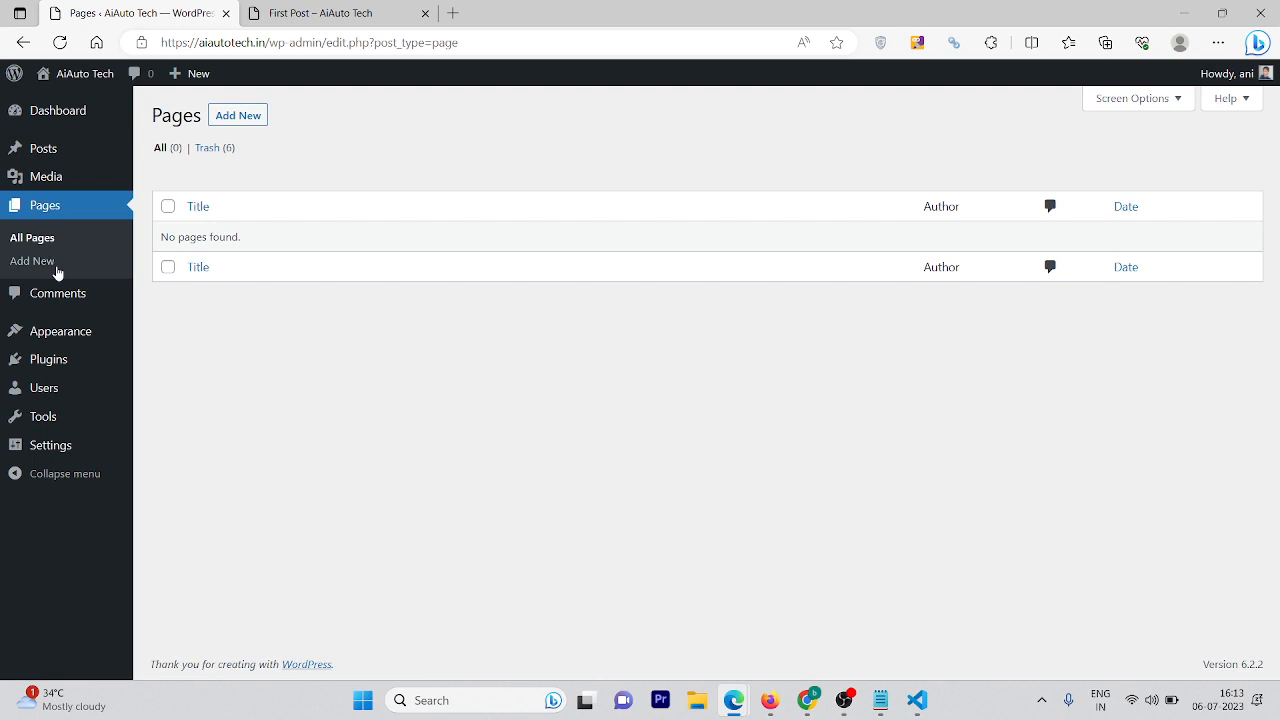
{"action": "left_click", "coordinate": [367, 8]}
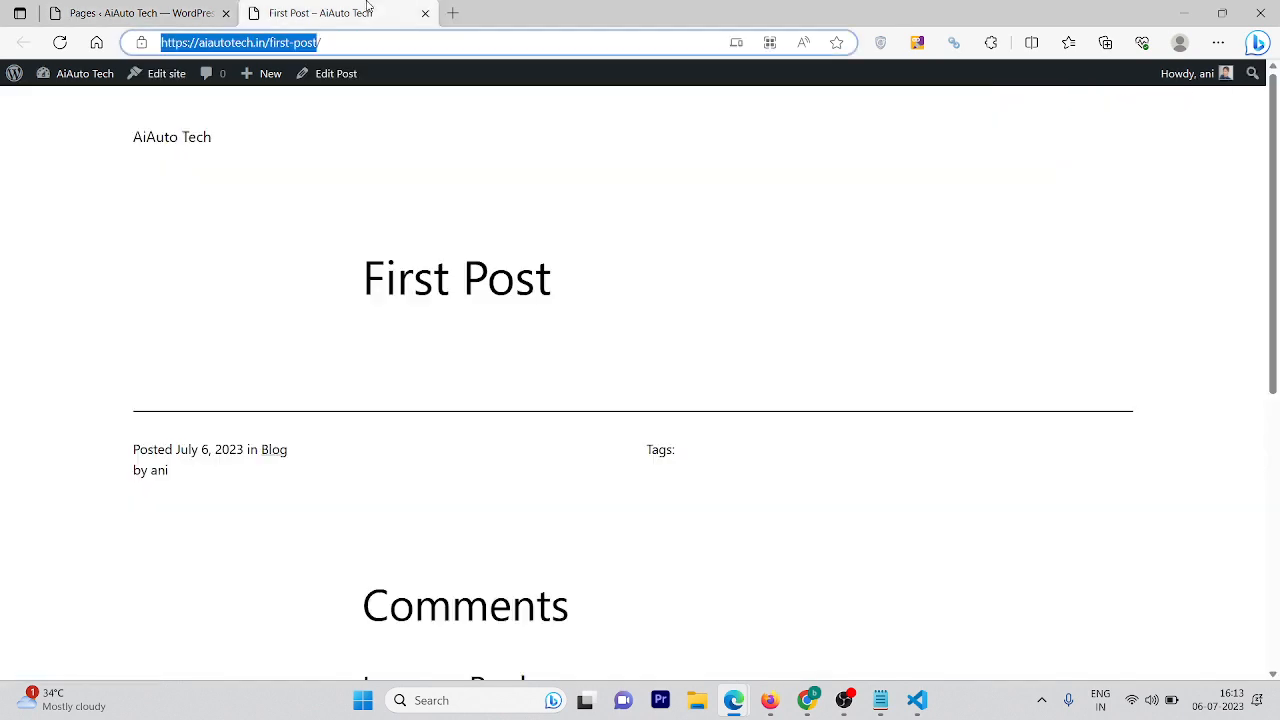
{"action": "left_click", "coordinate": [205, 10]}
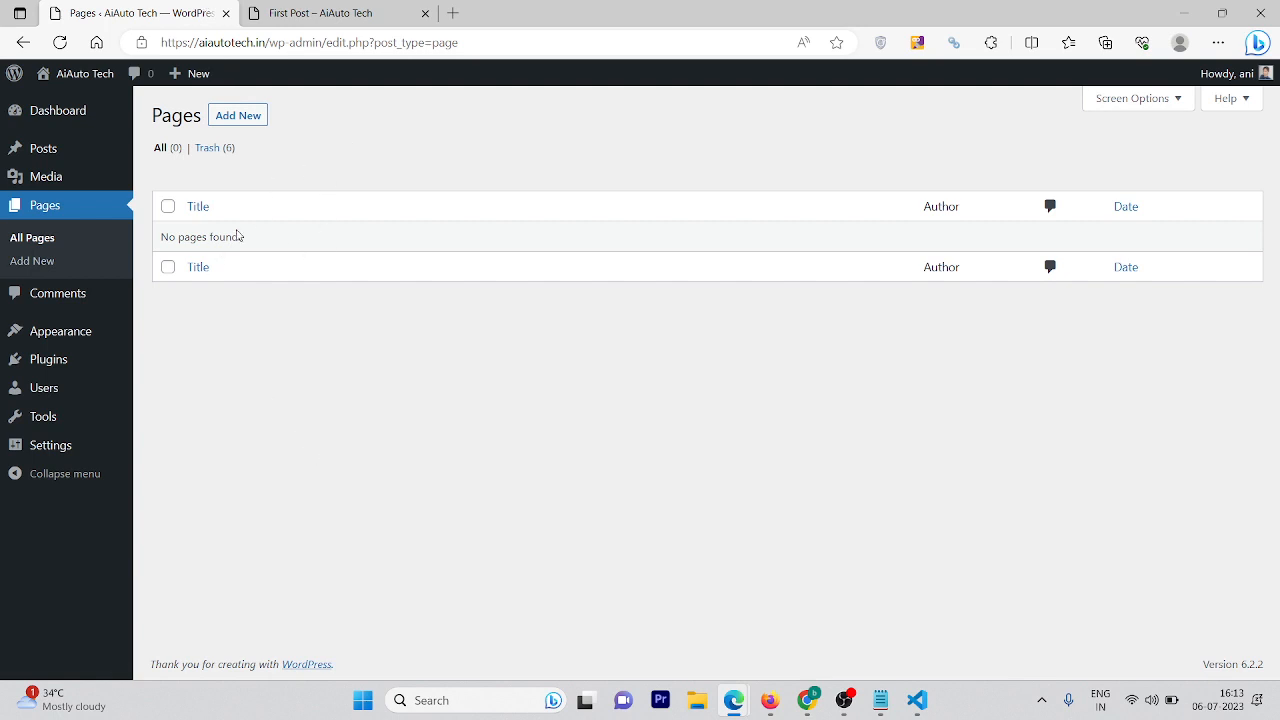
{"action": "left_click", "coordinate": [229, 117]}
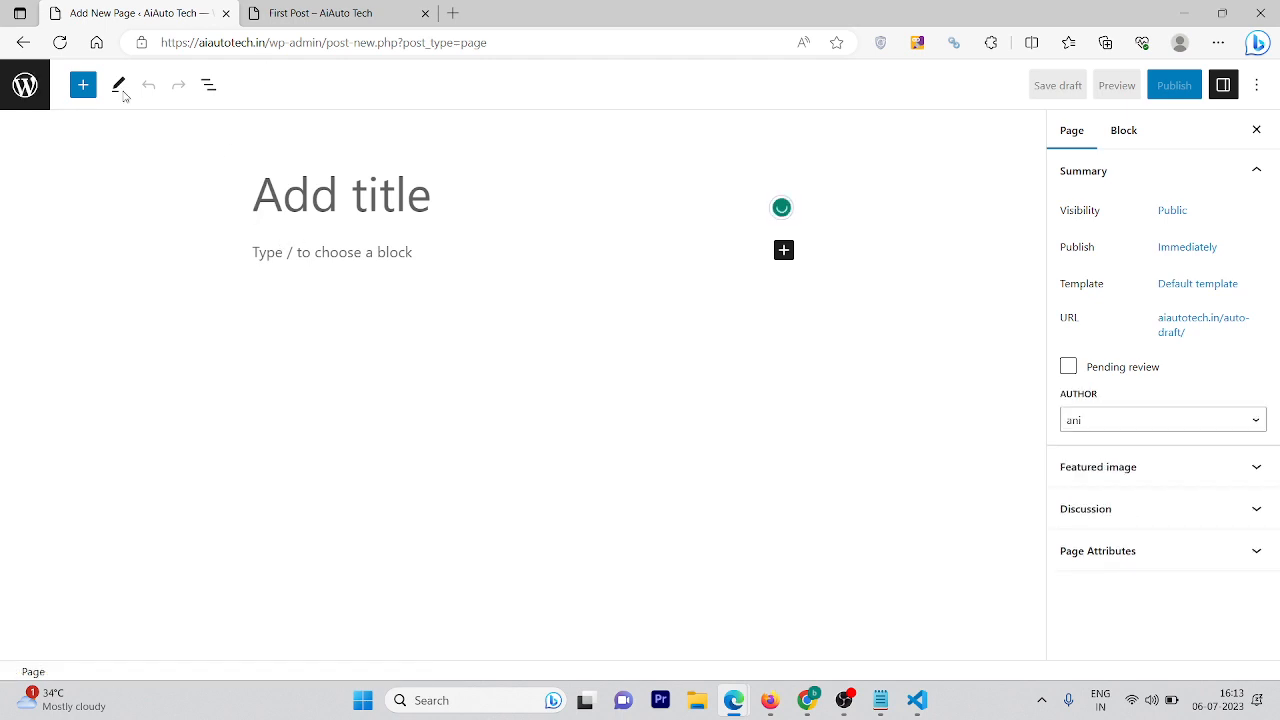
{"action": "left_click", "coordinate": [20, 42]}
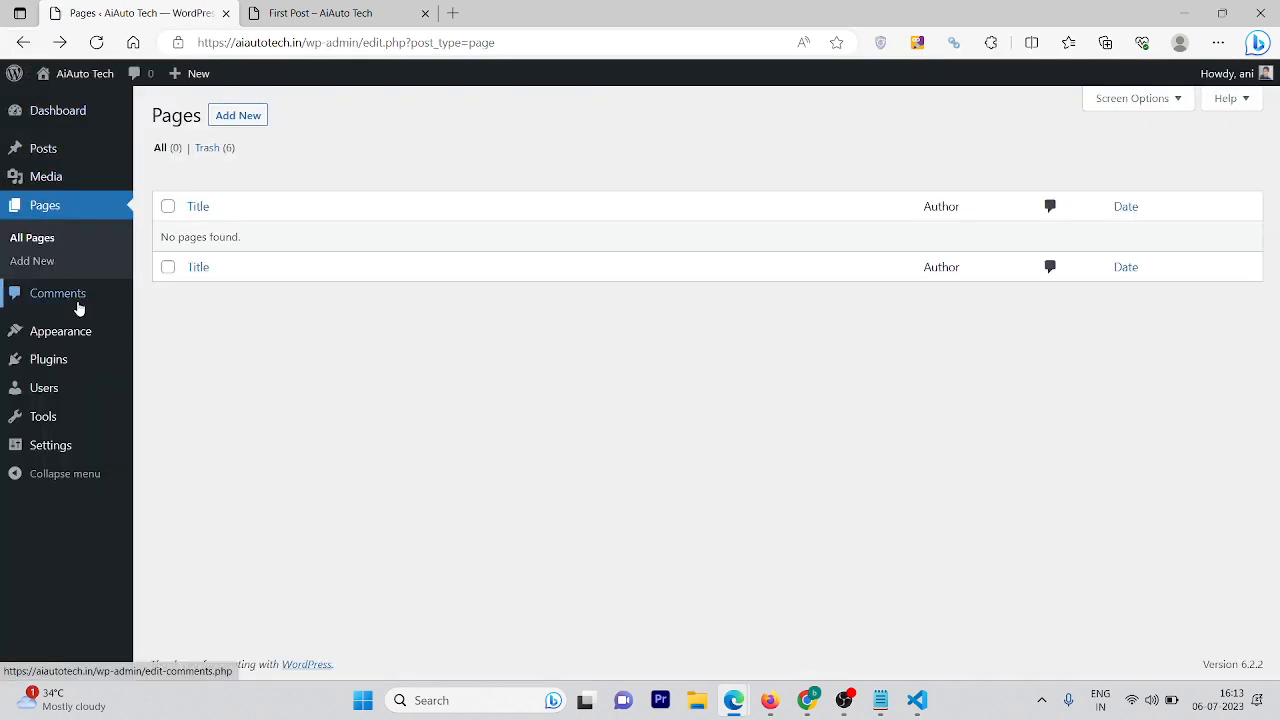
{"action": "left_click", "coordinate": [79, 308]}
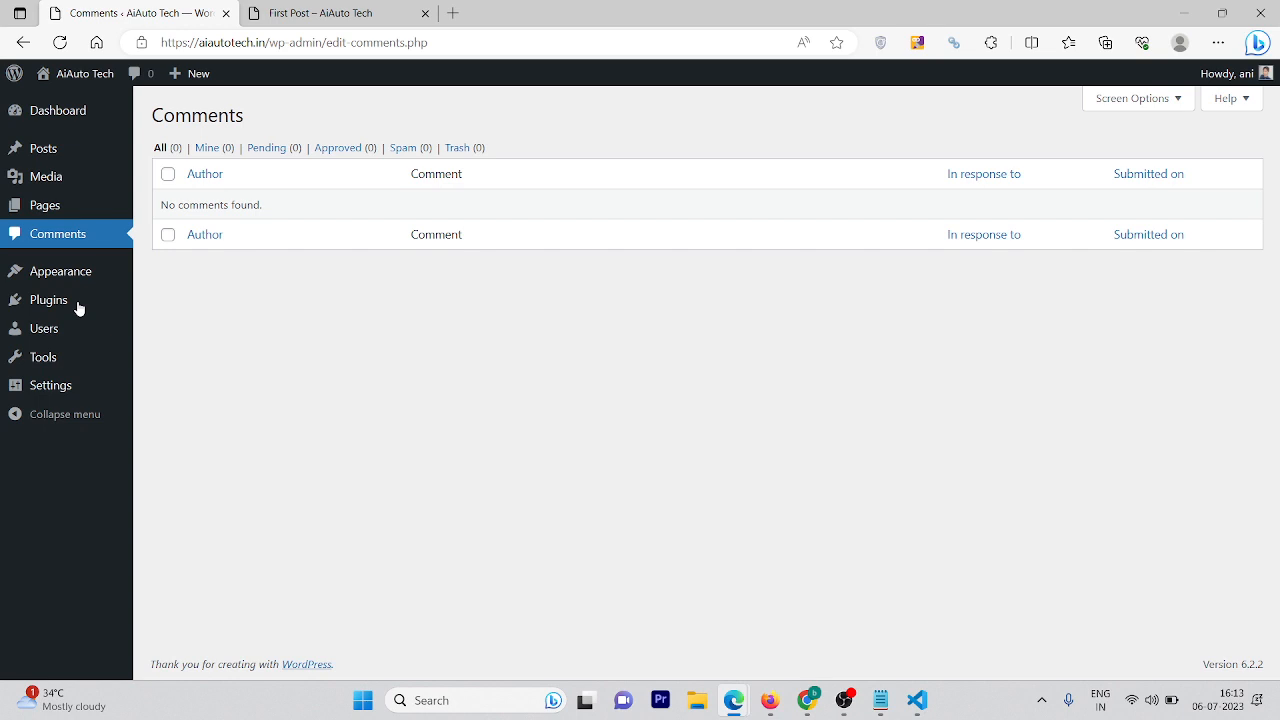
Review the Themes page showing Twenty Twenty-Three active and Twenty Twenty-Two available
{"action": "left_click", "coordinate": [70, 266]}
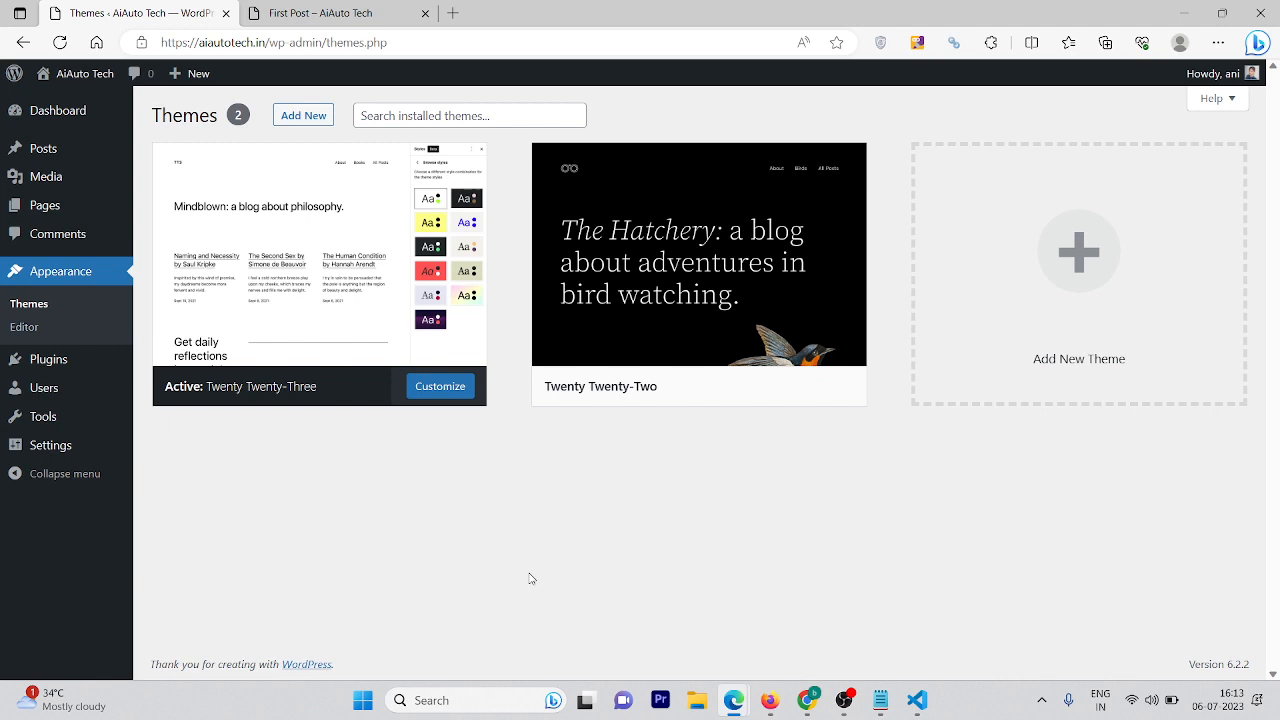
{"action": "mouse_move", "coordinate": [769, 300]}
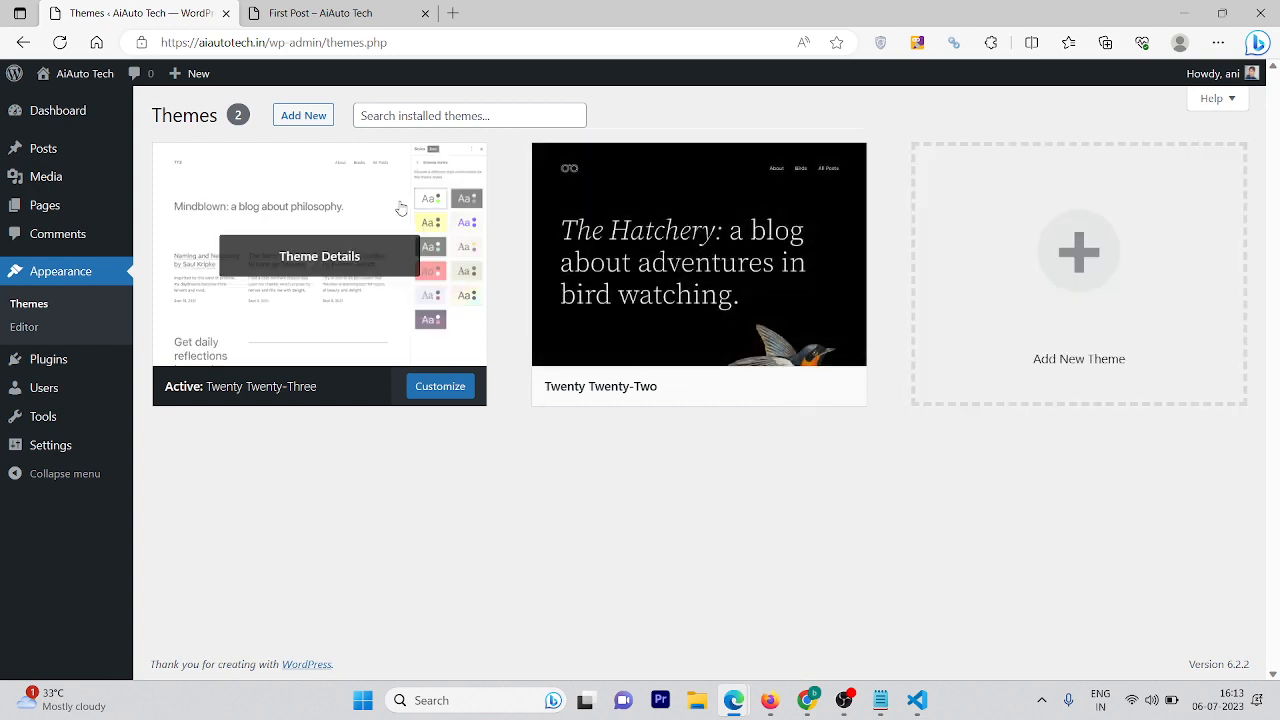
{"action": "left_click", "coordinate": [383, 8]}
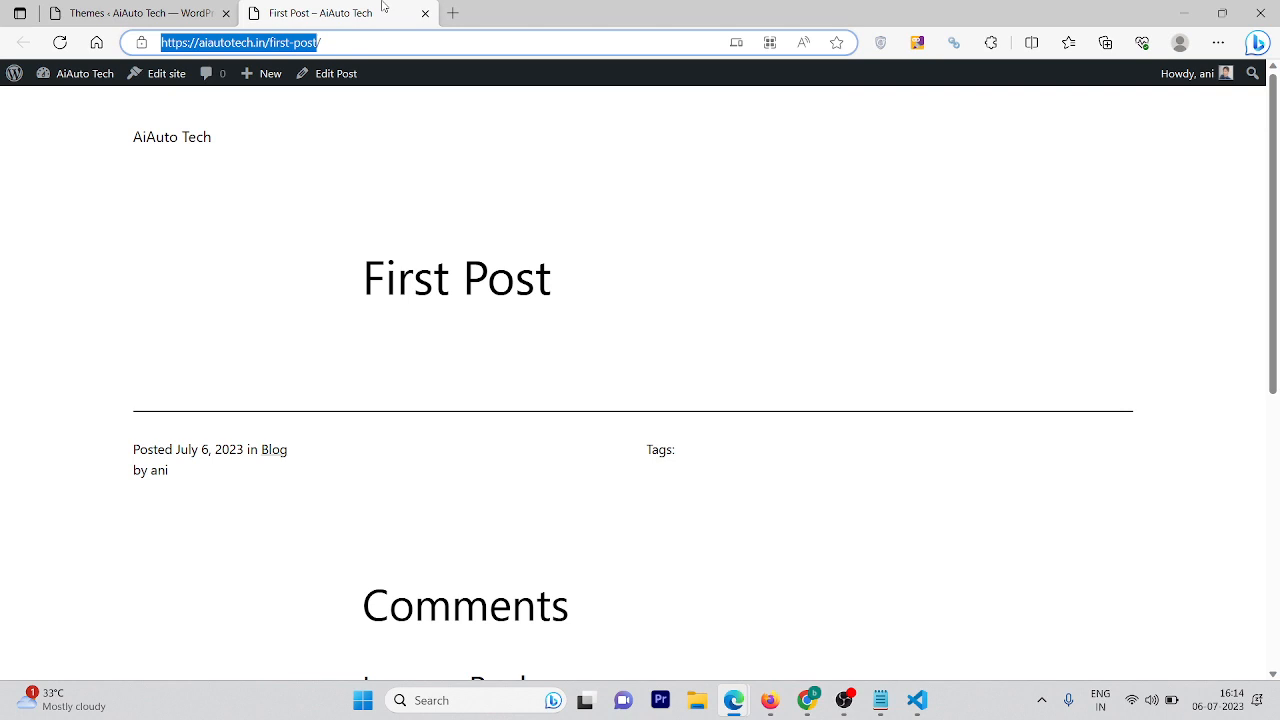
{"action": "left_click", "coordinate": [205, 10]}
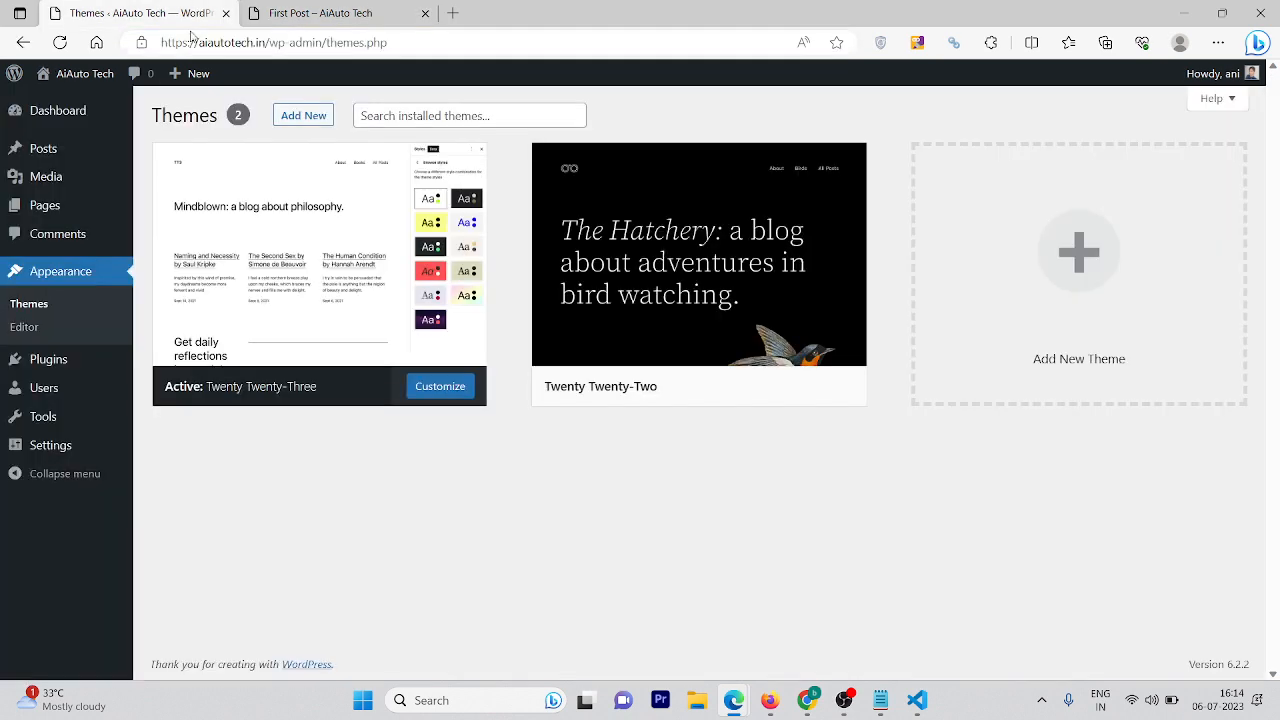
Glance at the site editor's Home template, then view the empty Installed Plugins list
{"action": "left_click", "coordinate": [7, 333]}
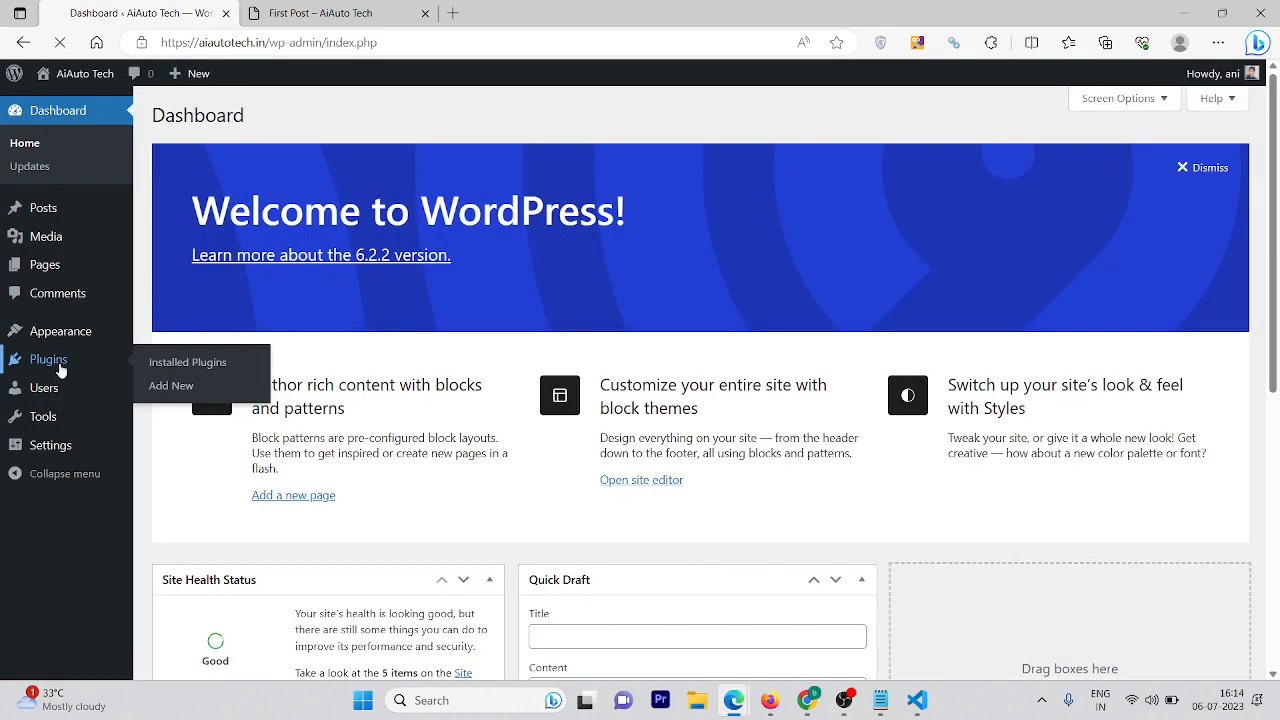
{"action": "left_click", "coordinate": [57, 366]}
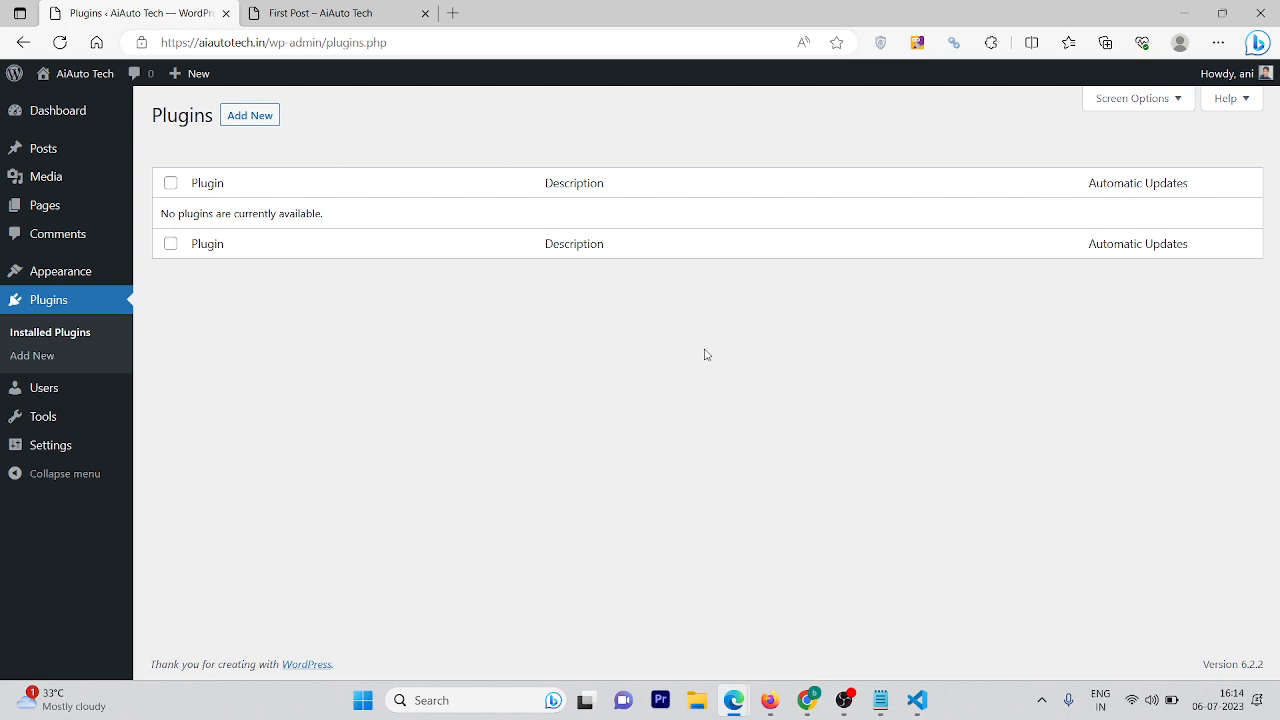
Open Add Plugins to see the featured plugins available to install
{"action": "left_click", "coordinate": [259, 120]}
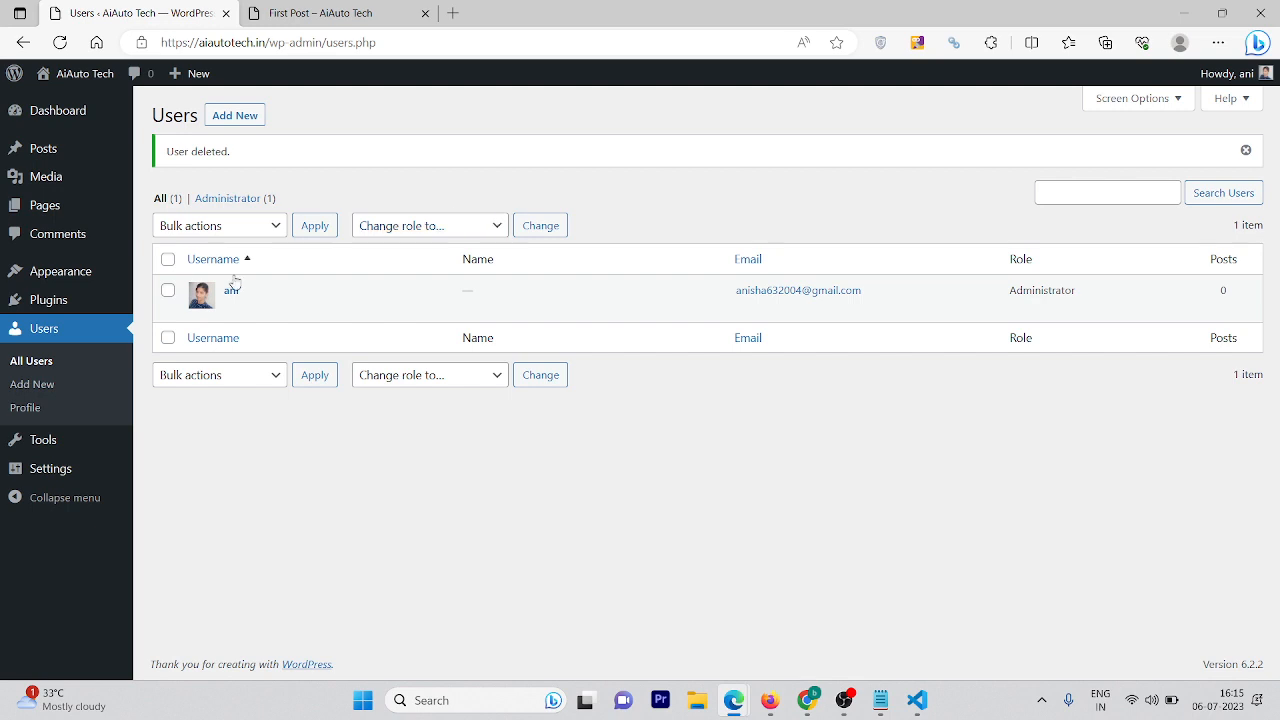
Confirm the Users list shows a single Administrator with 0 posts under 'User deleted'
{"action": "mouse_move", "coordinate": [90, 441]}
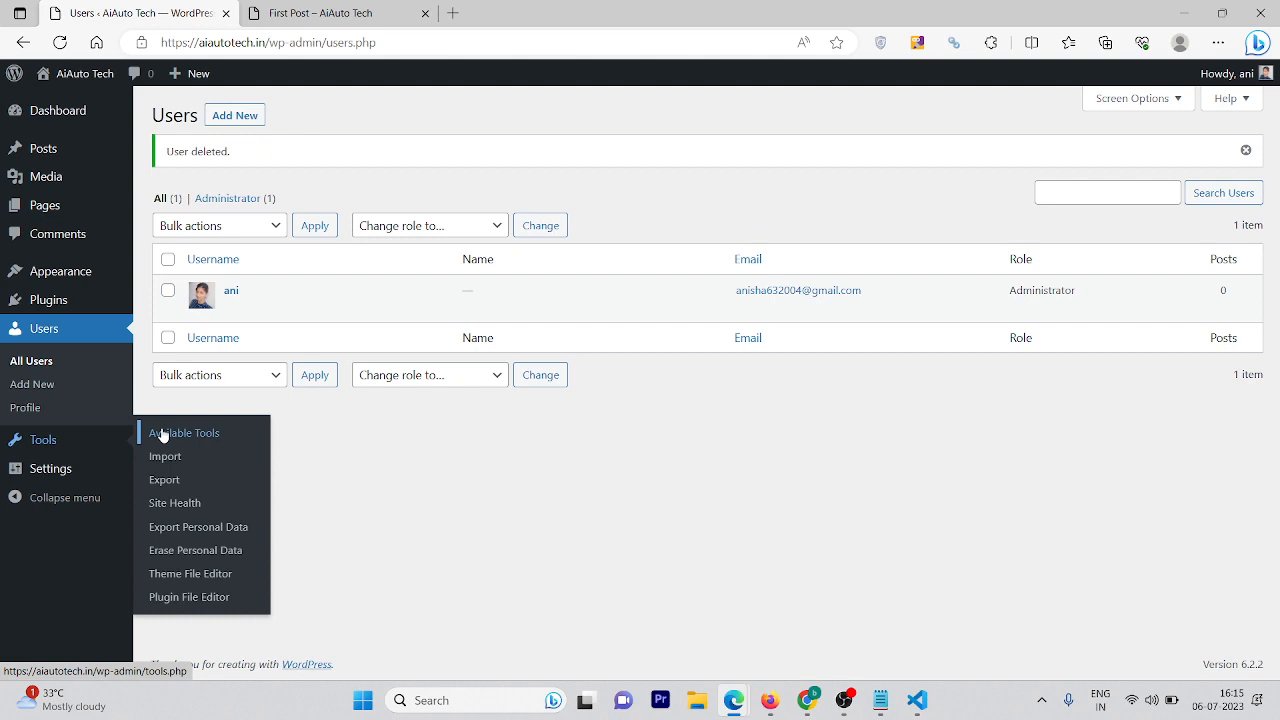
{"action": "mouse_move", "coordinate": [70, 482]}
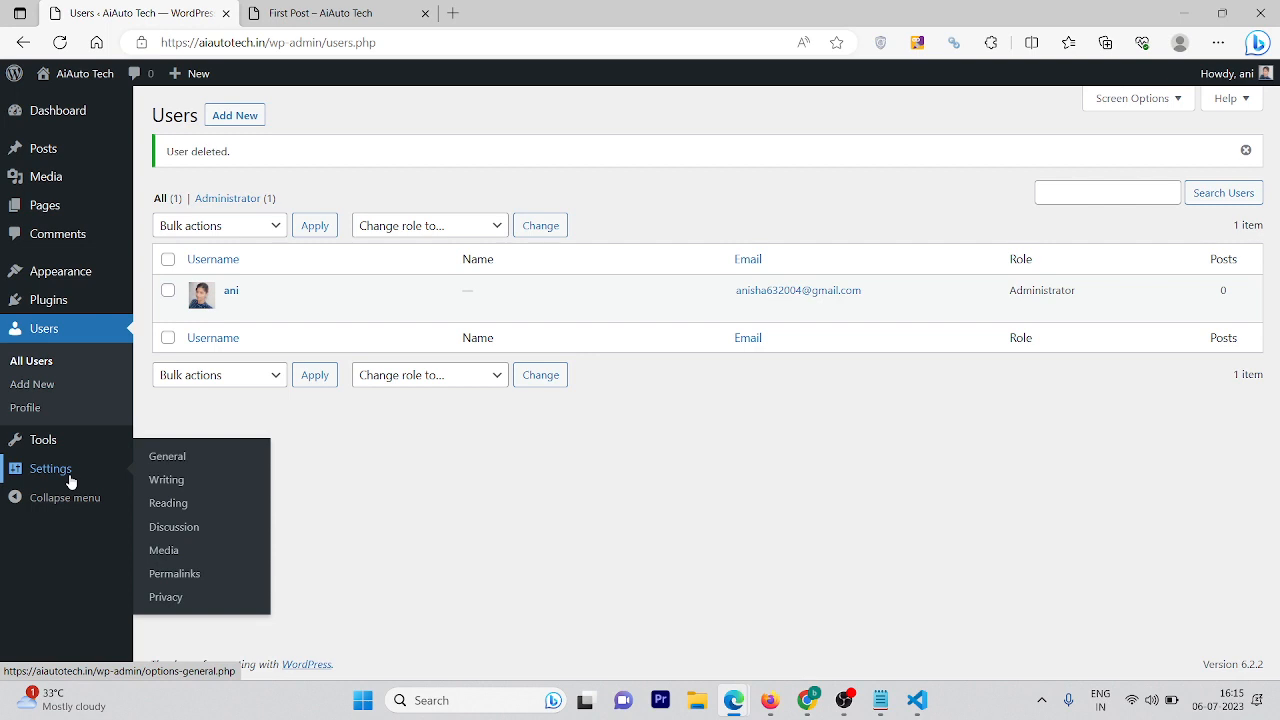
Inspect the WordPress address and admin email in General settings unchanged, then go to Writing settings
{"action": "left_click", "coordinate": [70, 482]}
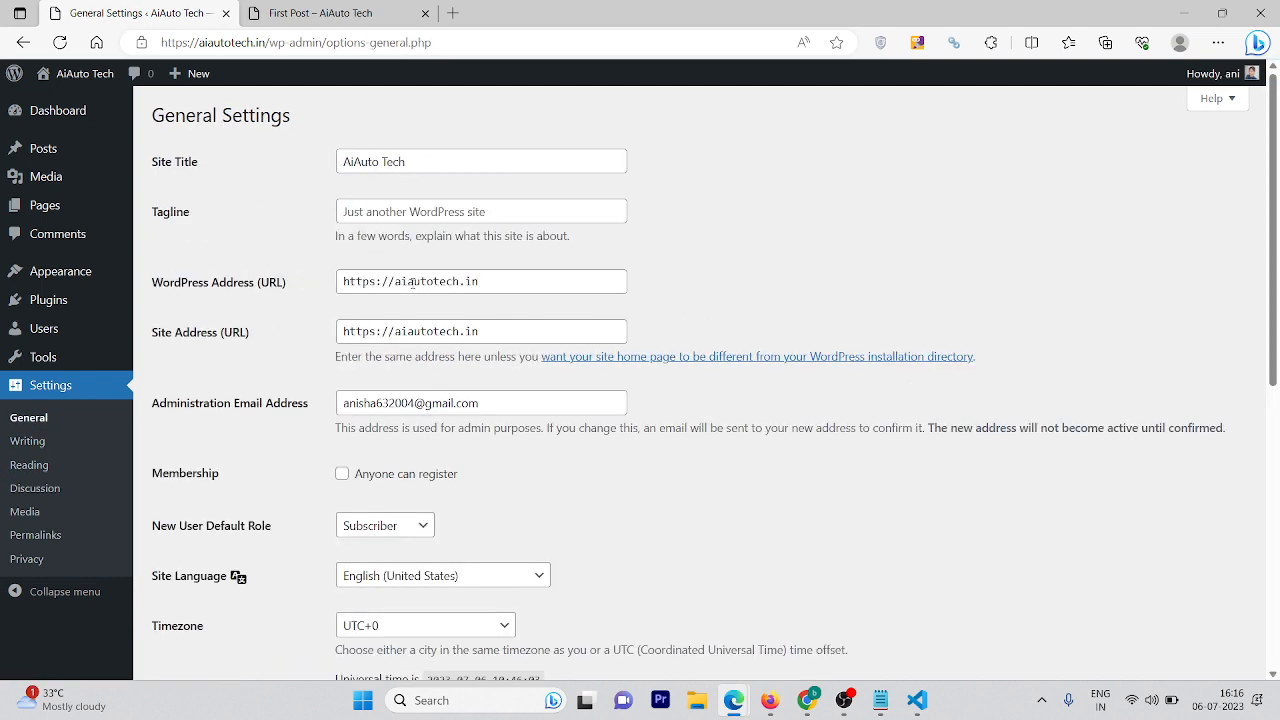
{"action": "triple_click", "coordinate": [411, 283]}
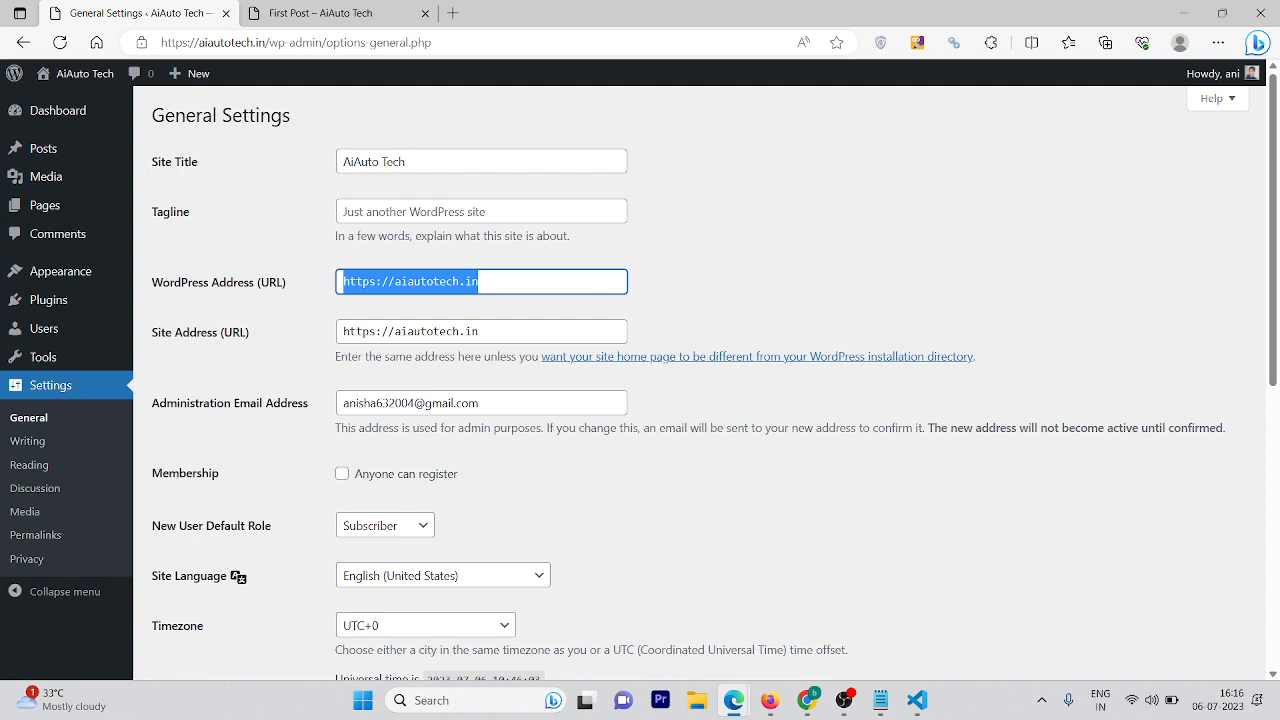
{"action": "left_click_drag", "start_coordinate": [362, 402], "coordinate": [452, 403]}
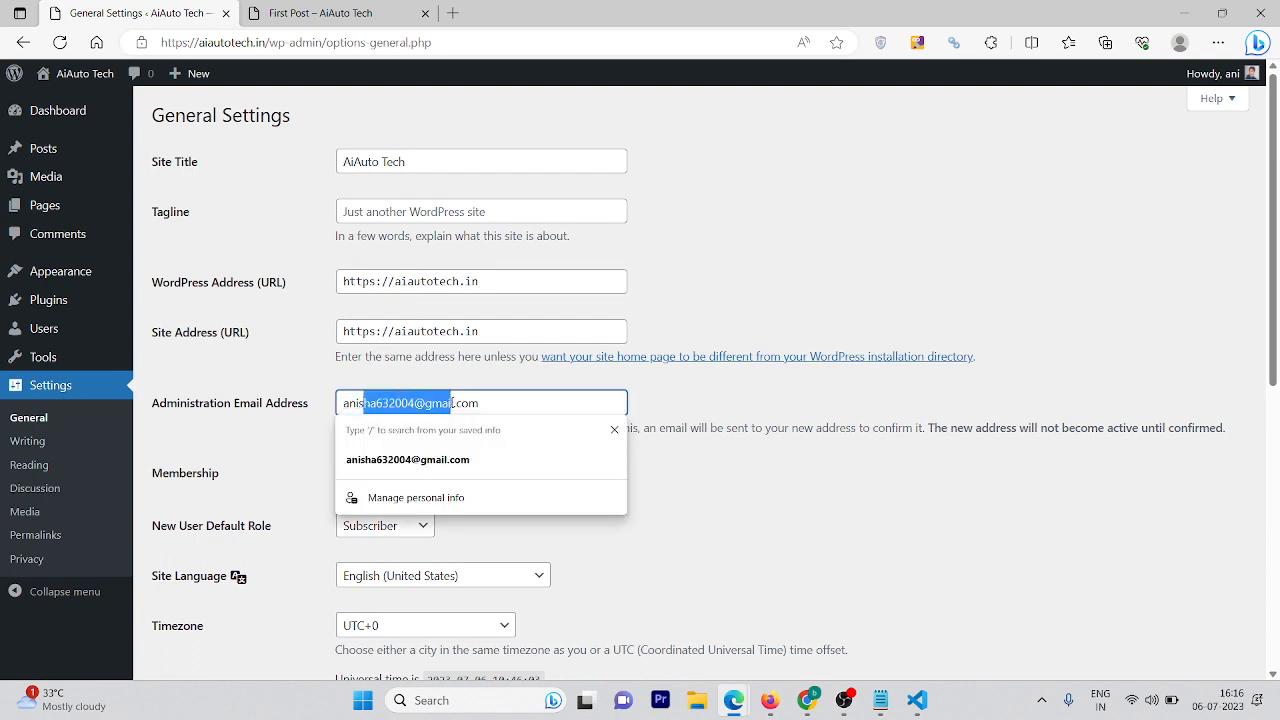
{"action": "left_click", "coordinate": [328, 383]}
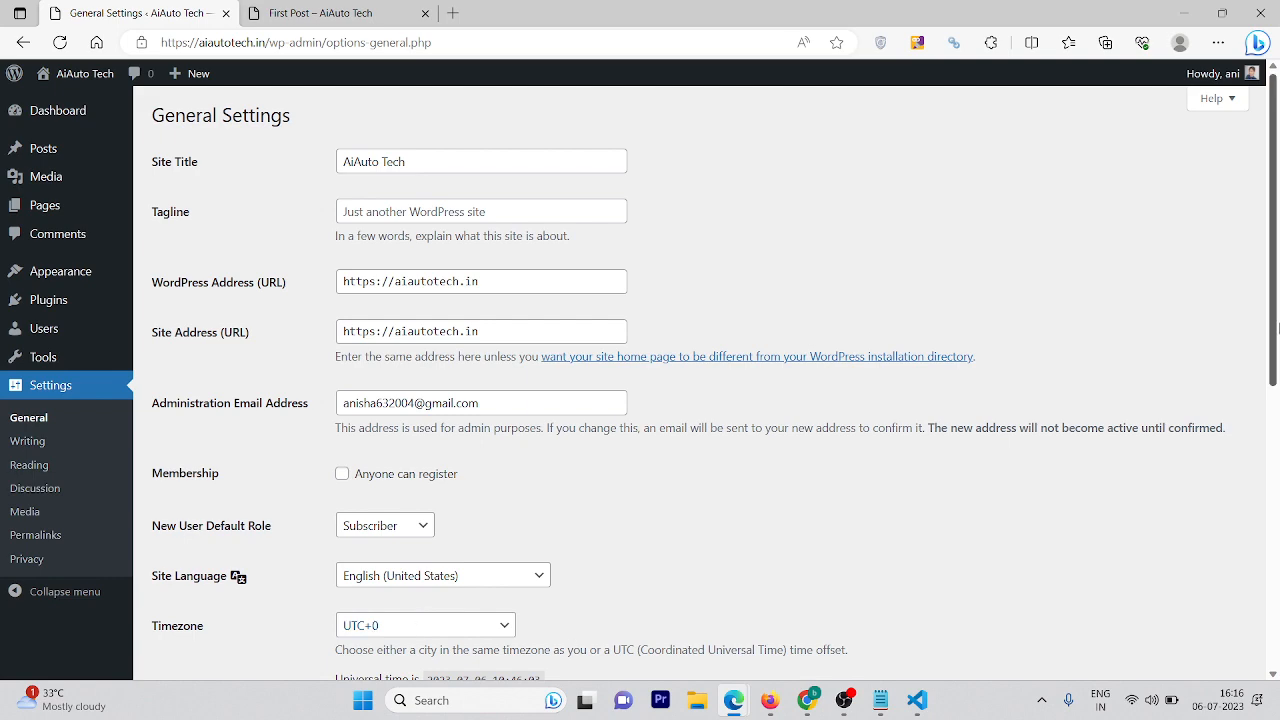
{"action": "scroll", "coordinate": [1278, 519], "scroll_direction": "down", "scroll_amount": 3}
{"action": "scroll", "coordinate": [1278, 519], "scroll_direction": "down", "scroll_amount": 2}
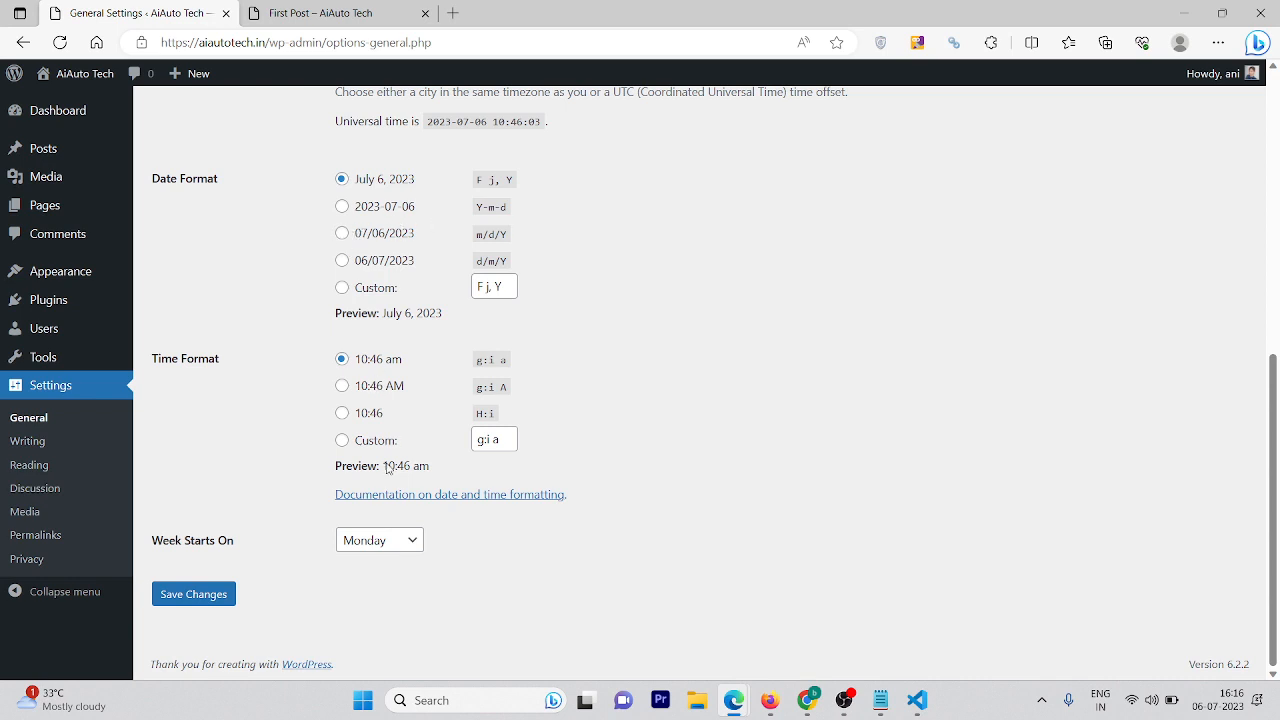
{"action": "left_click", "coordinate": [35, 449]}
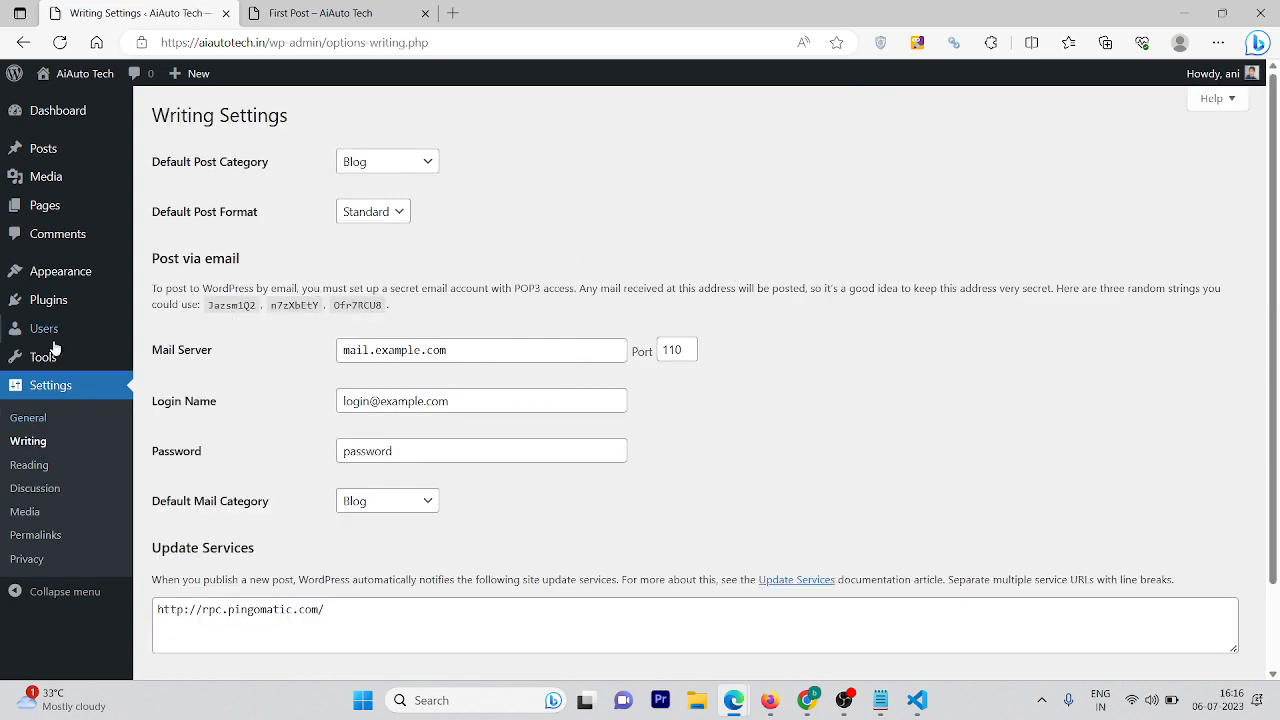
Pass through Reading to Permalinks and review the Post name (/%postname%/) structure against Plain
{"action": "left_click", "coordinate": [40, 472]}
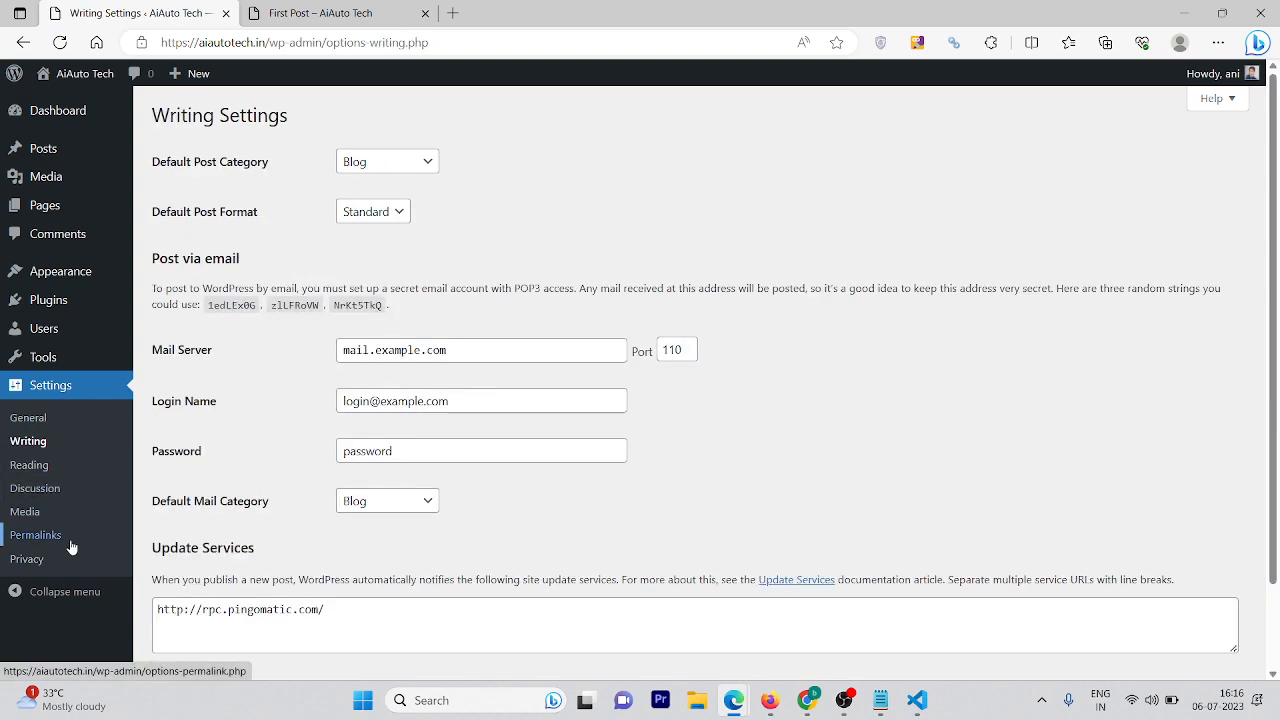
{"action": "left_click", "coordinate": [71, 546]}
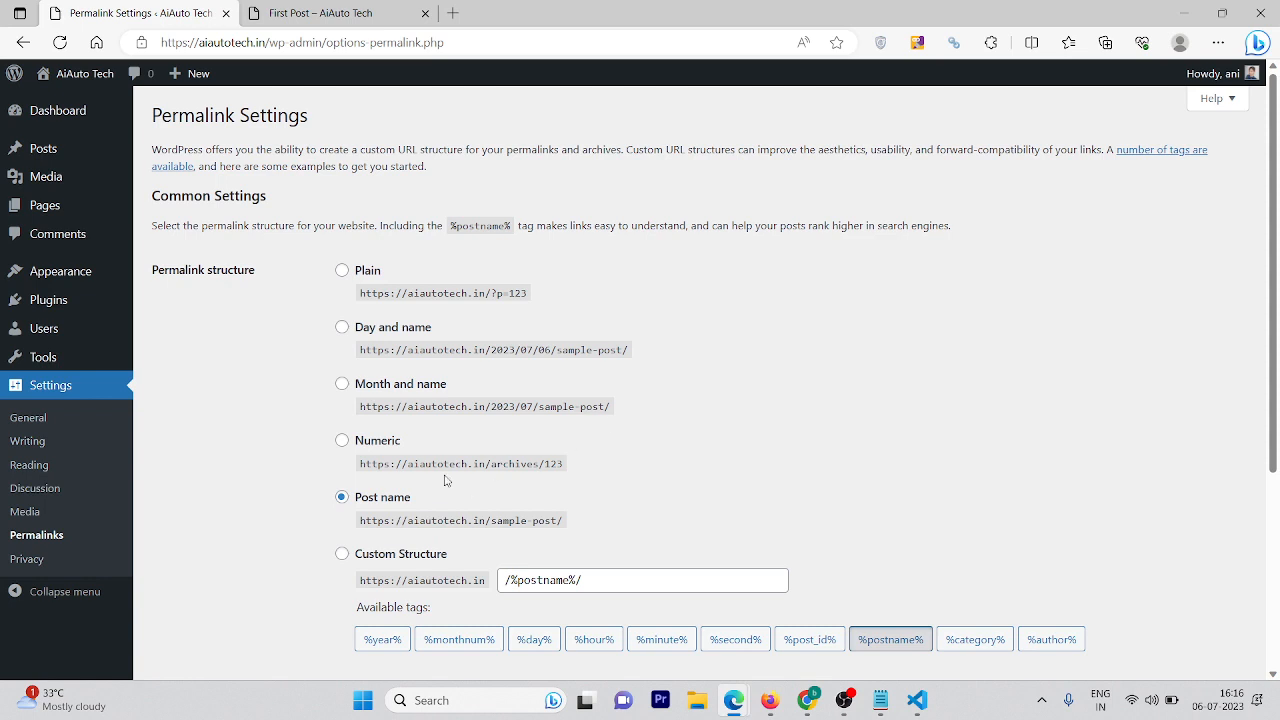
{"action": "left_click_drag", "start_coordinate": [416, 500], "coordinate": [369, 507]}
{"action": "left_click_drag", "start_coordinate": [522, 293], "coordinate": [466, 300]}
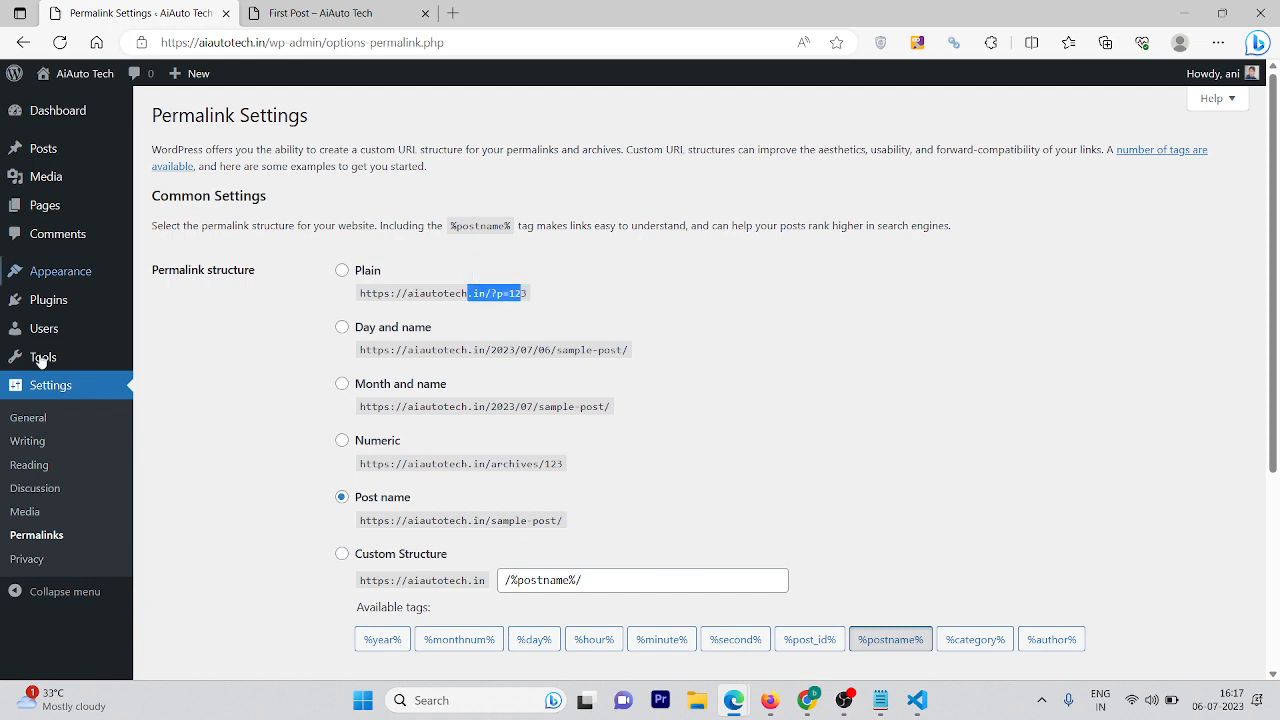
{"action": "mouse_move", "coordinate": [95, 343]}
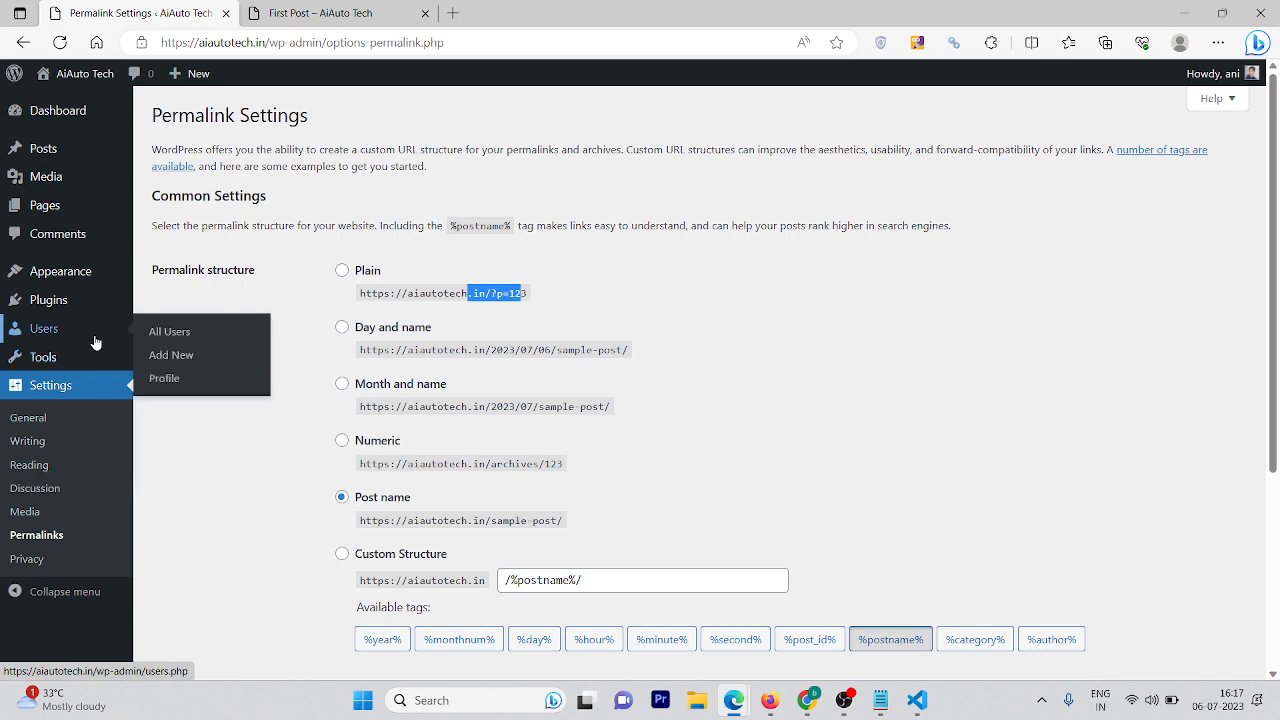
Start a new user under Users > Add New with username 'admin' and fill in the profile fields
{"action": "left_click", "coordinate": [165, 331]}
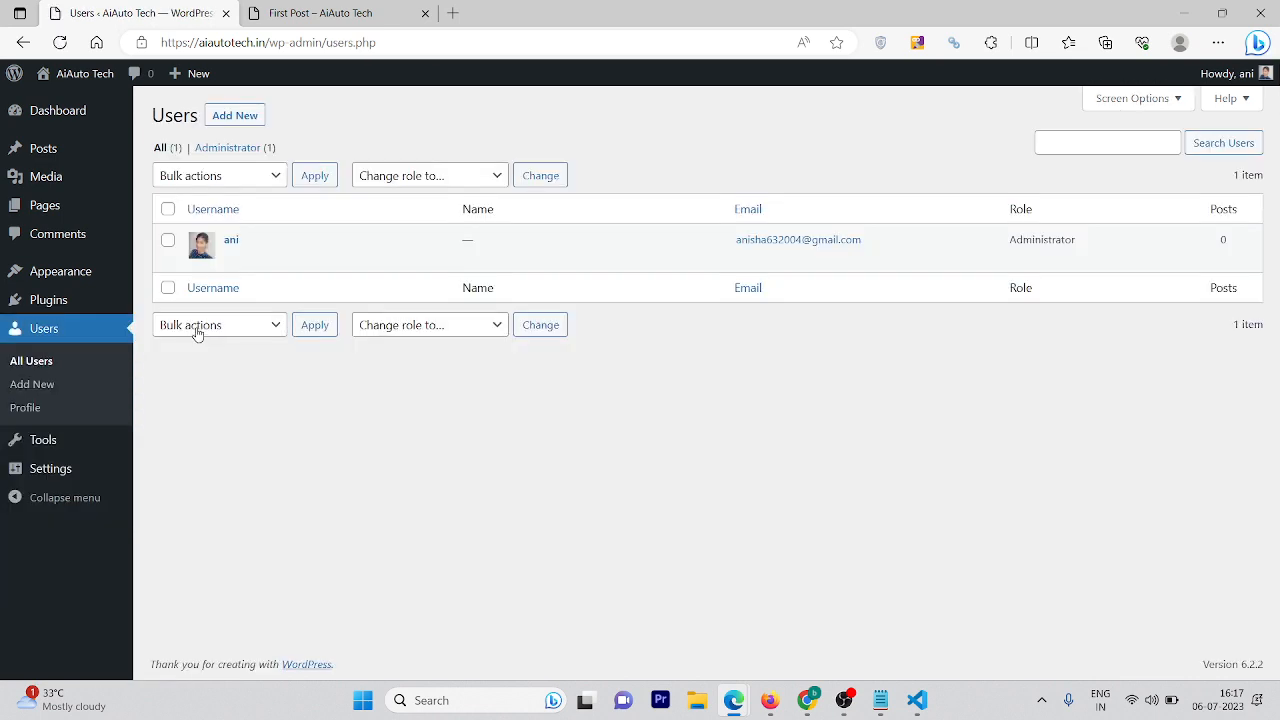
{"action": "left_click", "coordinate": [240, 118]}
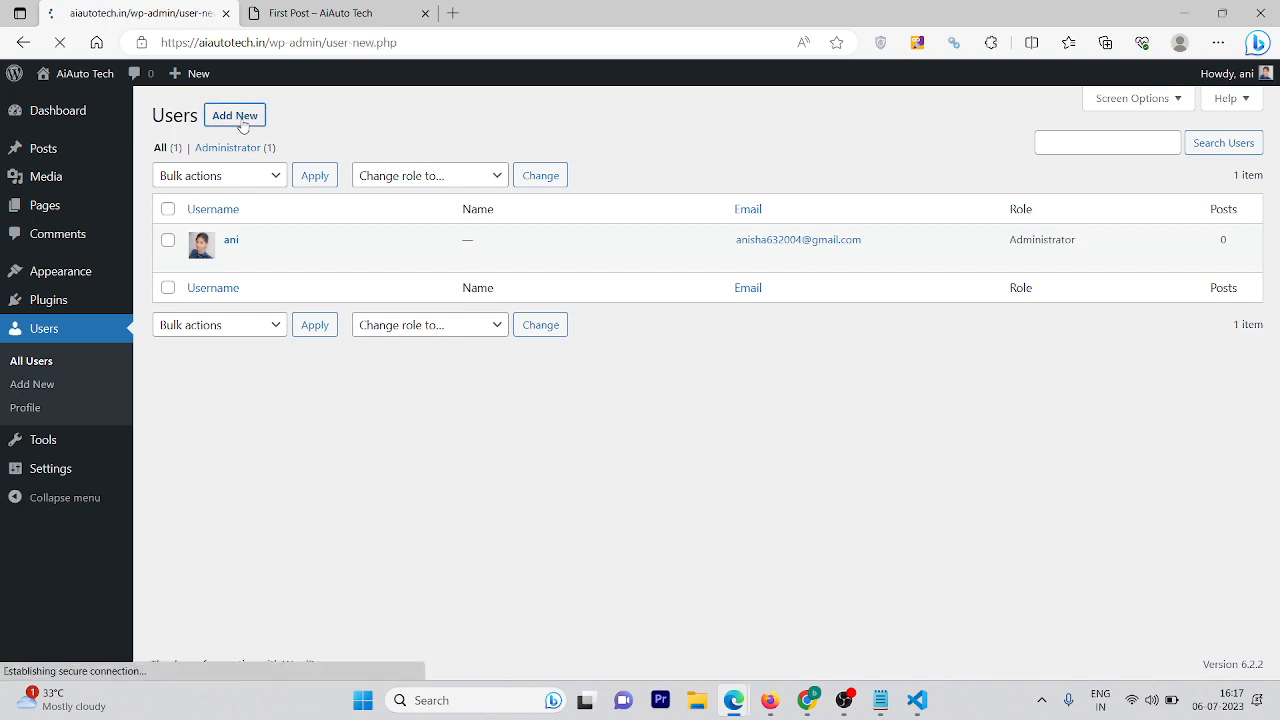
{"action": "left_click", "coordinate": [417, 183]}
{"action": "type", "text": "admin"}
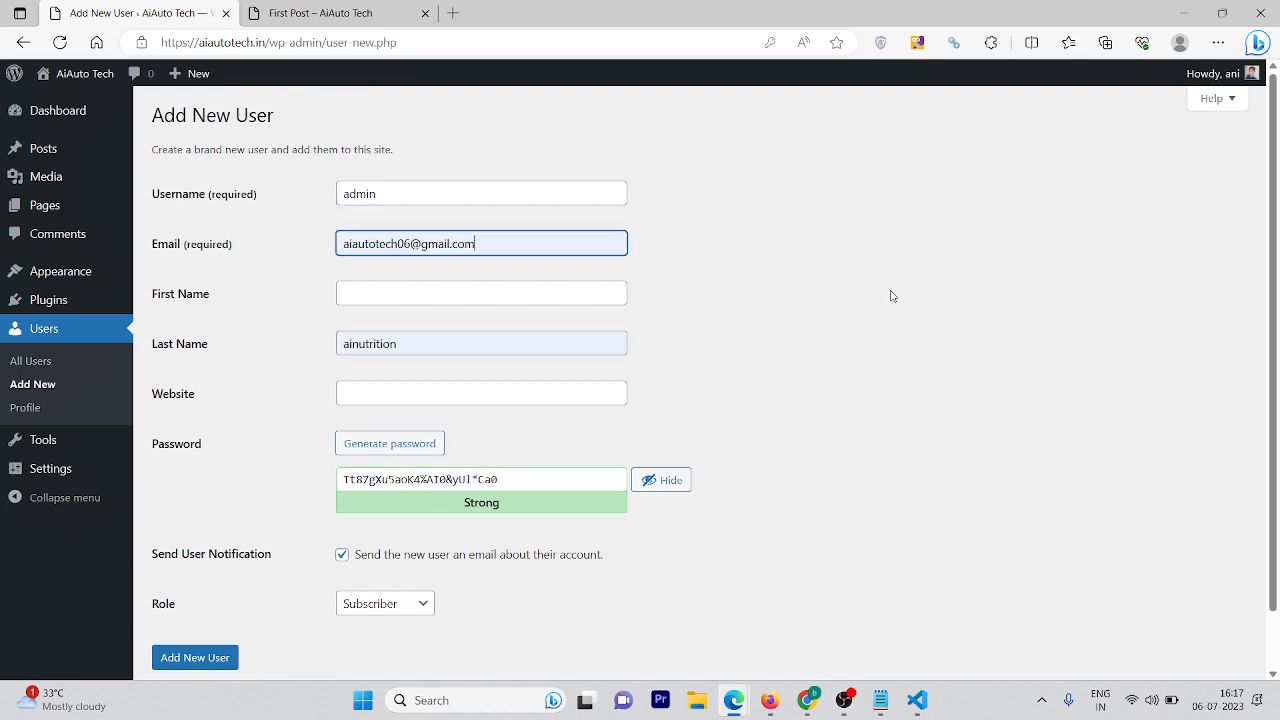
{"action": "left_click", "coordinate": [890, 292]}
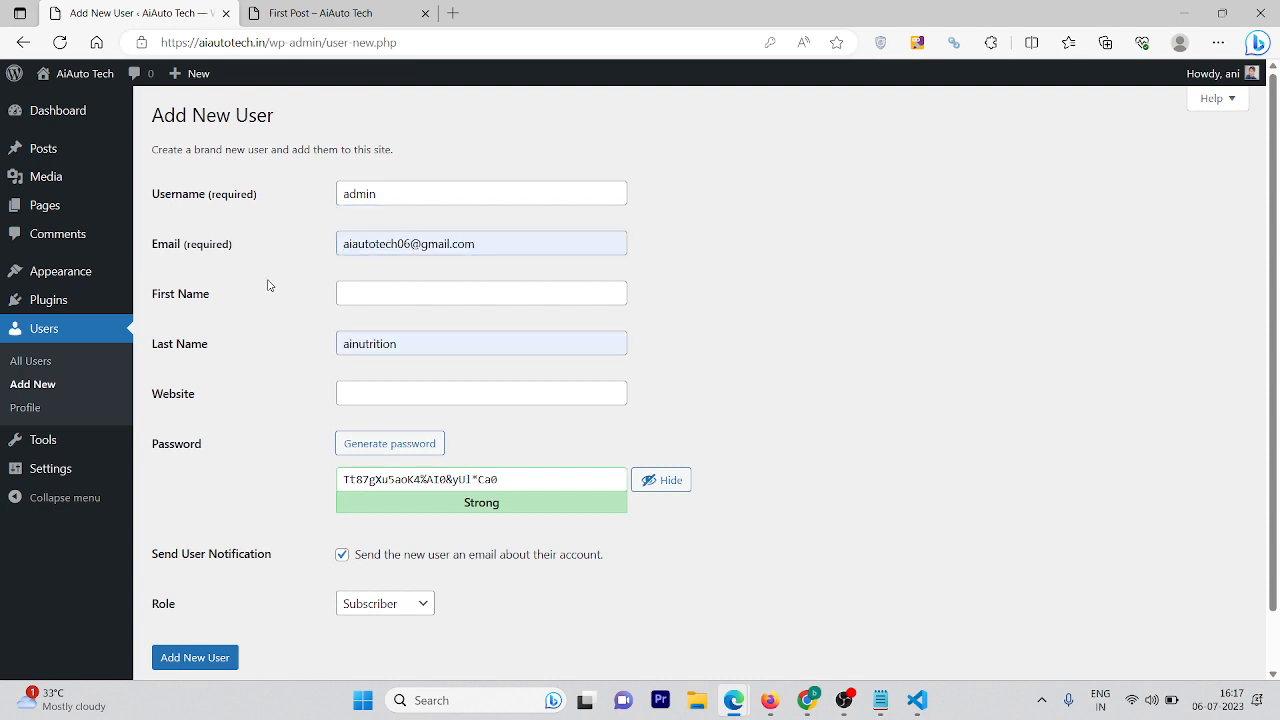
{"action": "left_click", "coordinate": [399, 292]}
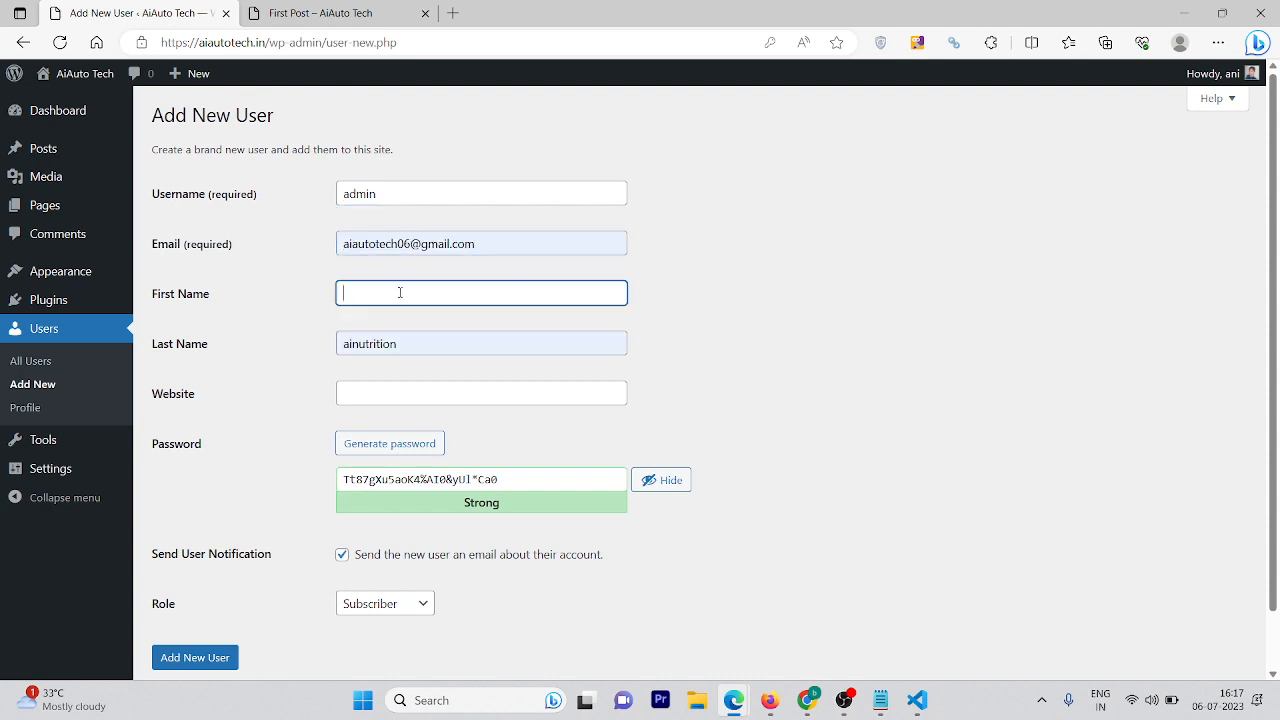
{"action": "left_click", "coordinate": [838, 339]}
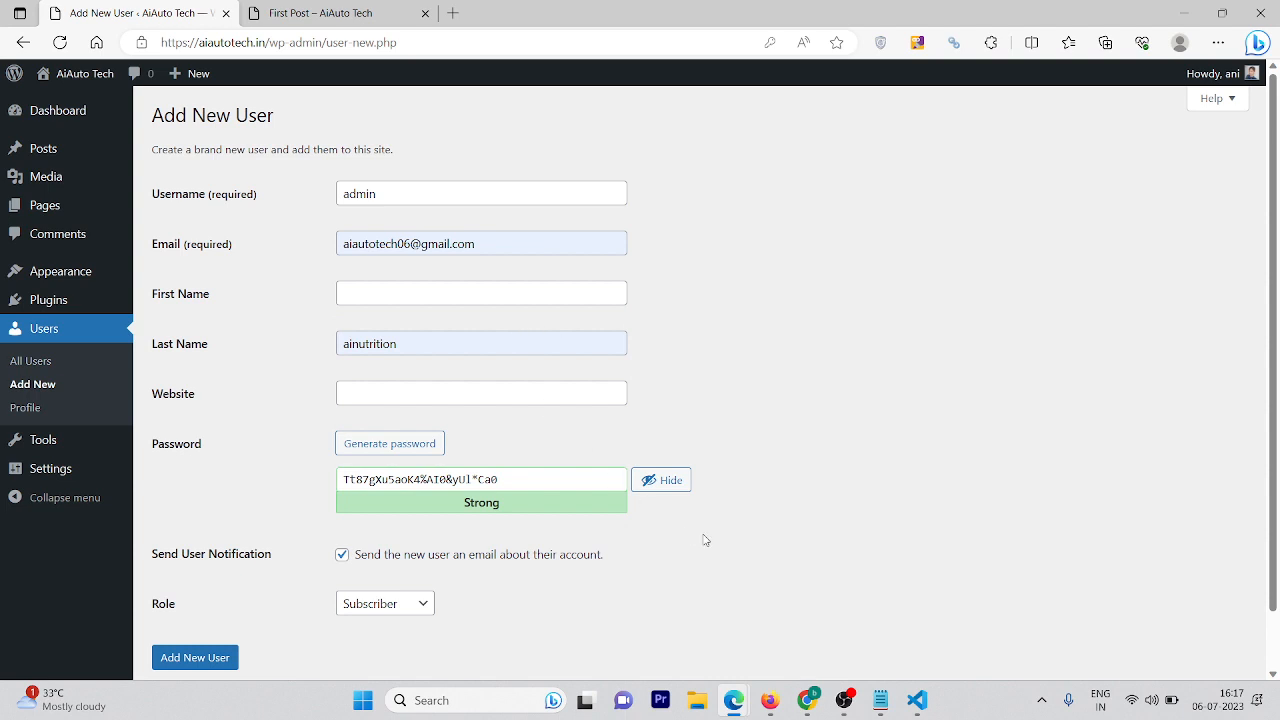
Replace the generated password, give the user the Administrator role and create the account
{"action": "left_click", "coordinate": [566, 478]}
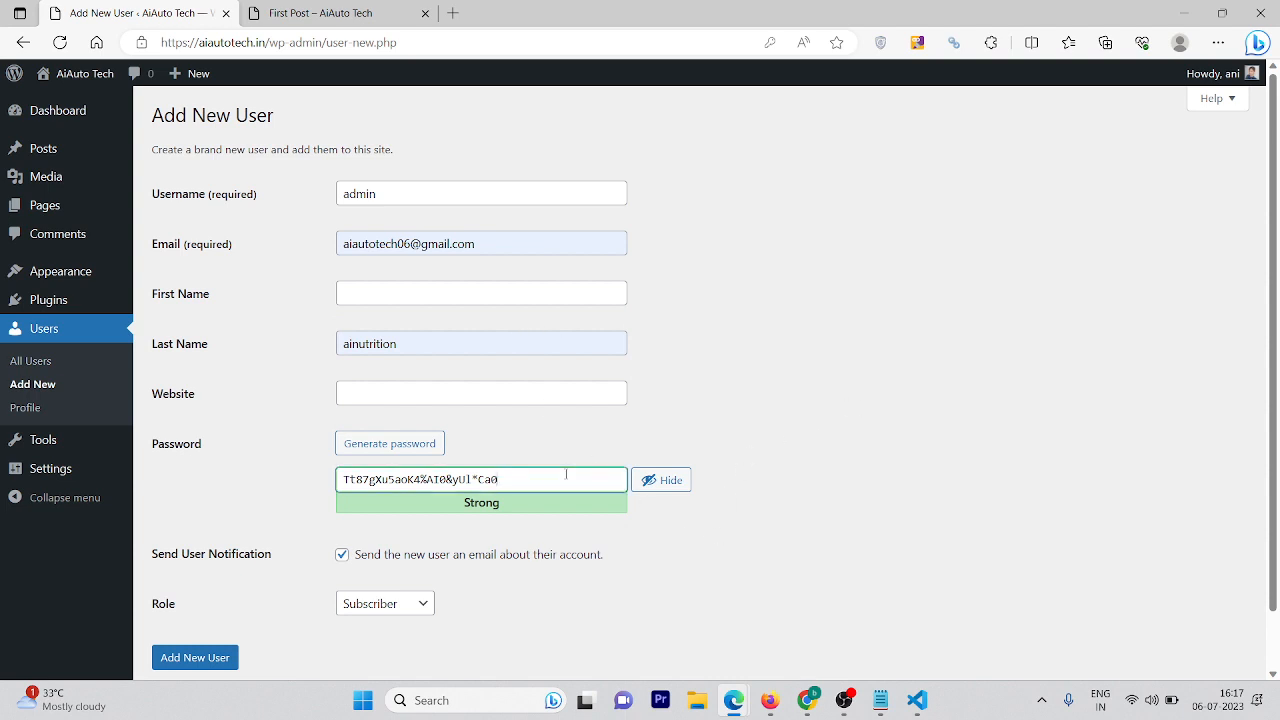
{"action": "key", "text": "ctrl+a"}
{"action": "type", "text": "A"}
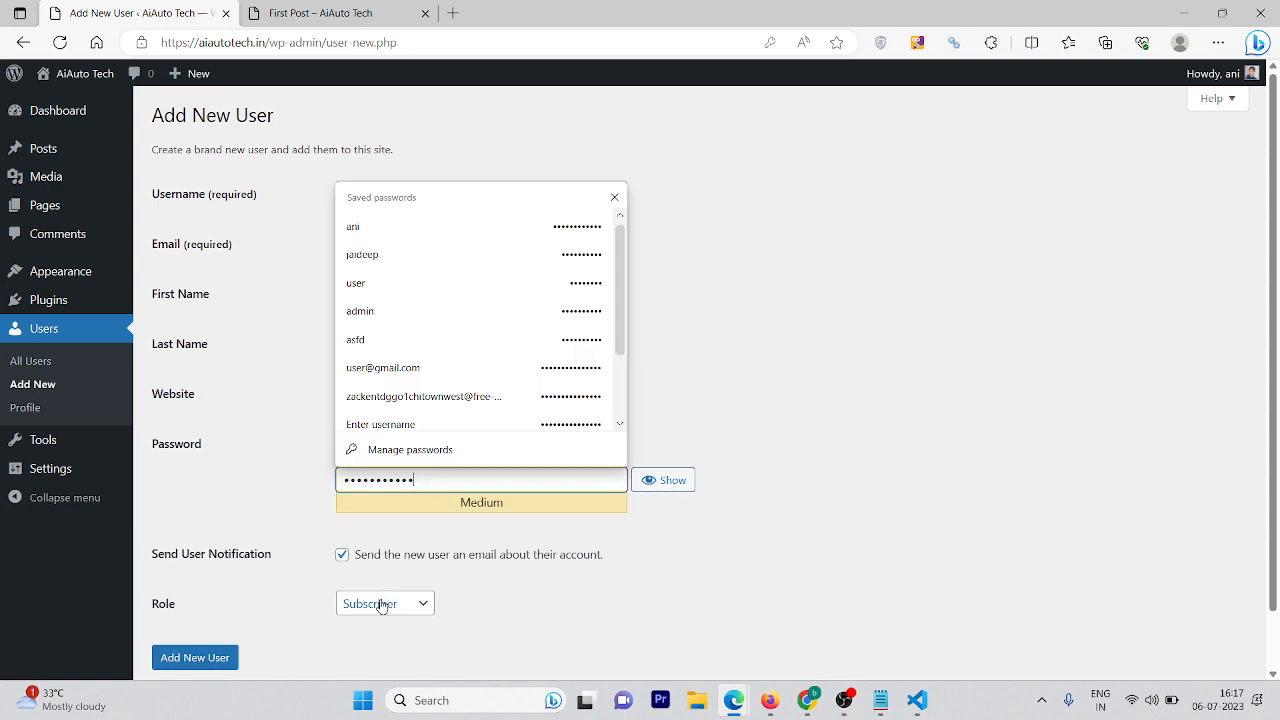
{"action": "left_click", "coordinate": [380, 605]}
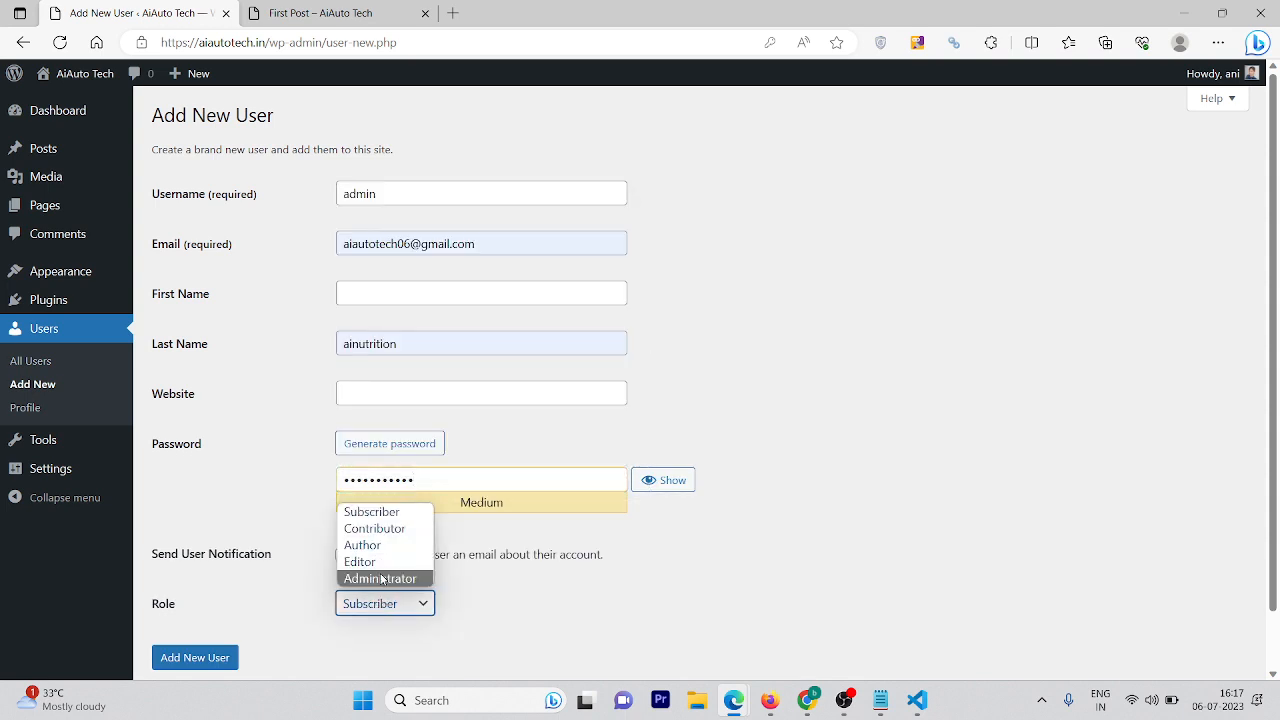
{"action": "left_click", "coordinate": [379, 578]}
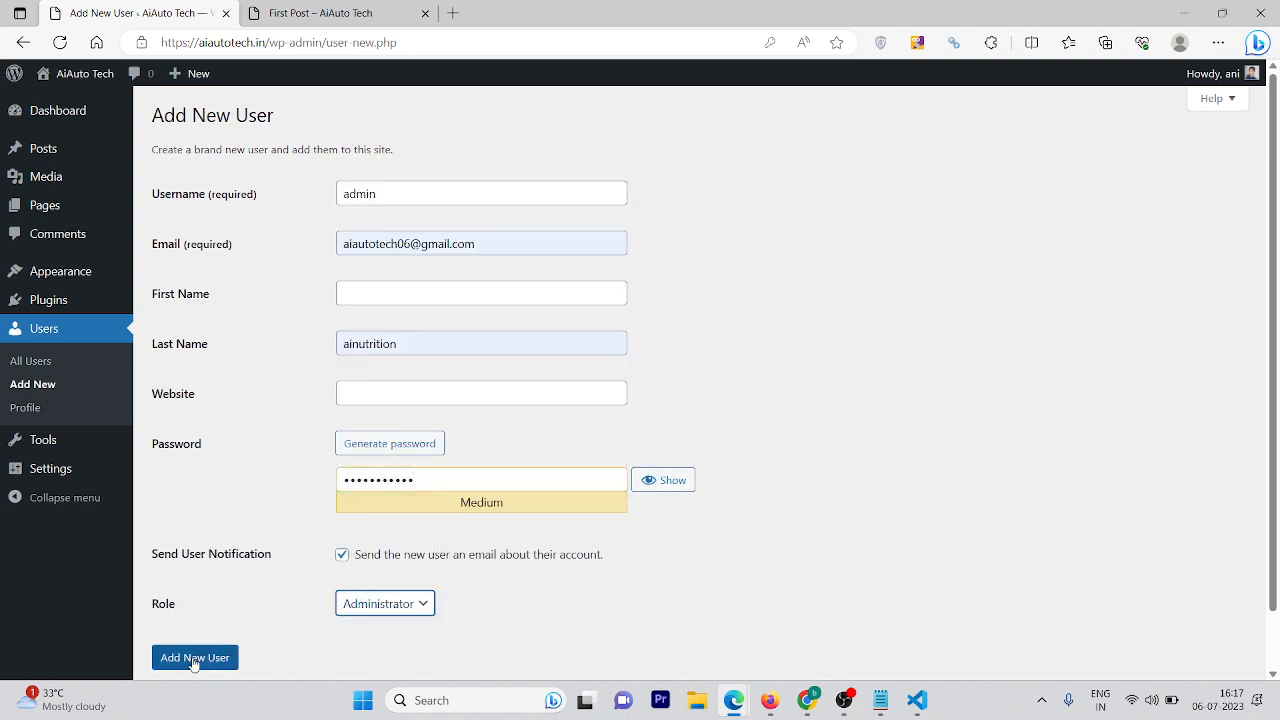
{"action": "left_click", "coordinate": [370, 610]}
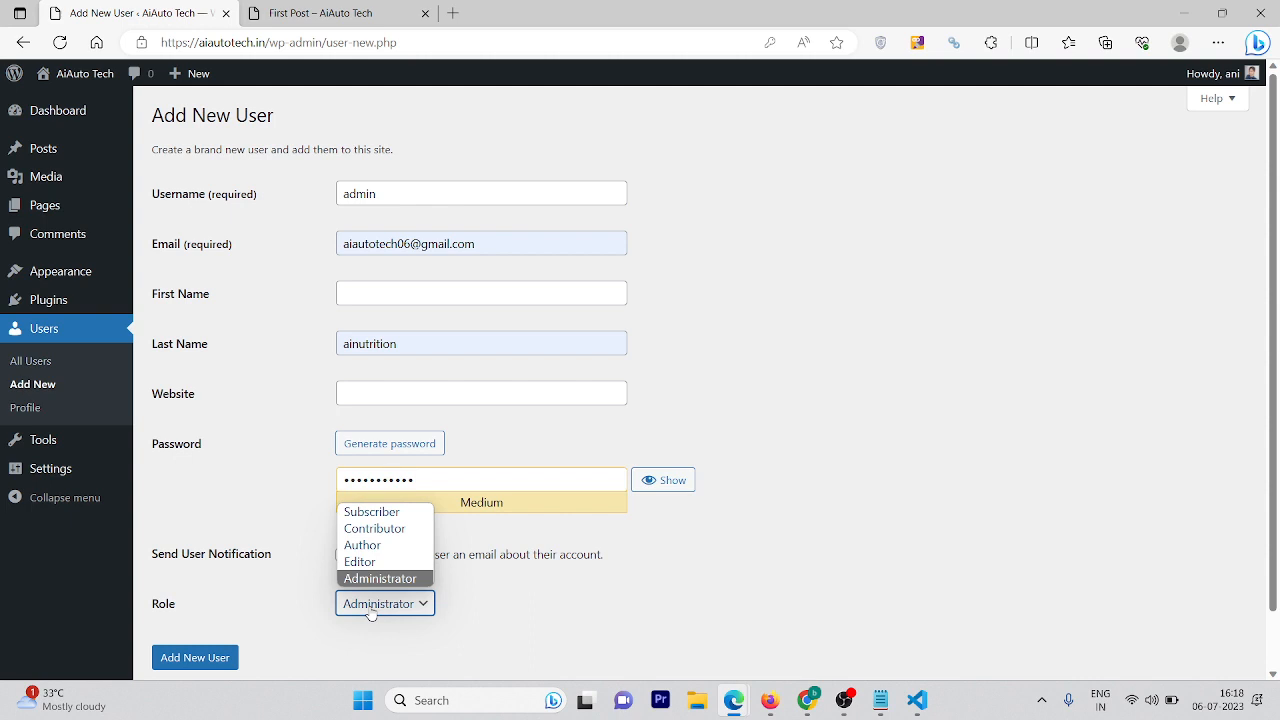
{"action": "left_click", "coordinate": [370, 612]}
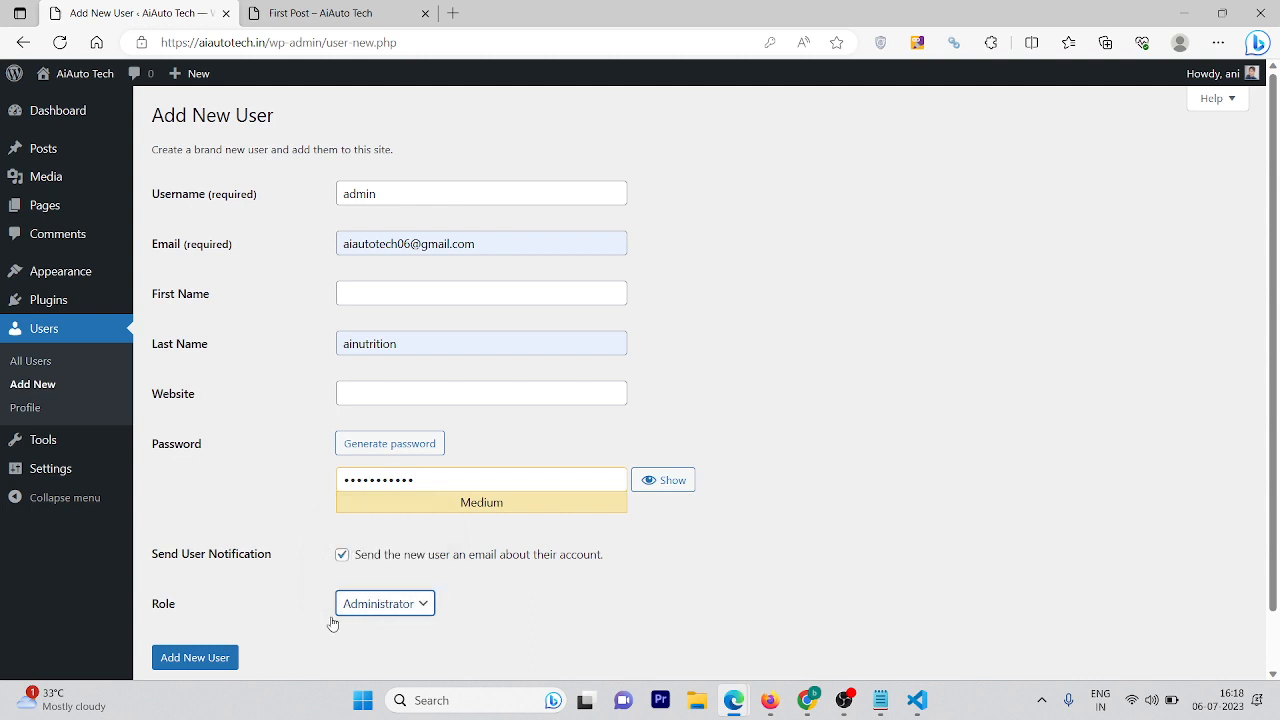
{"action": "left_click", "coordinate": [195, 660]}
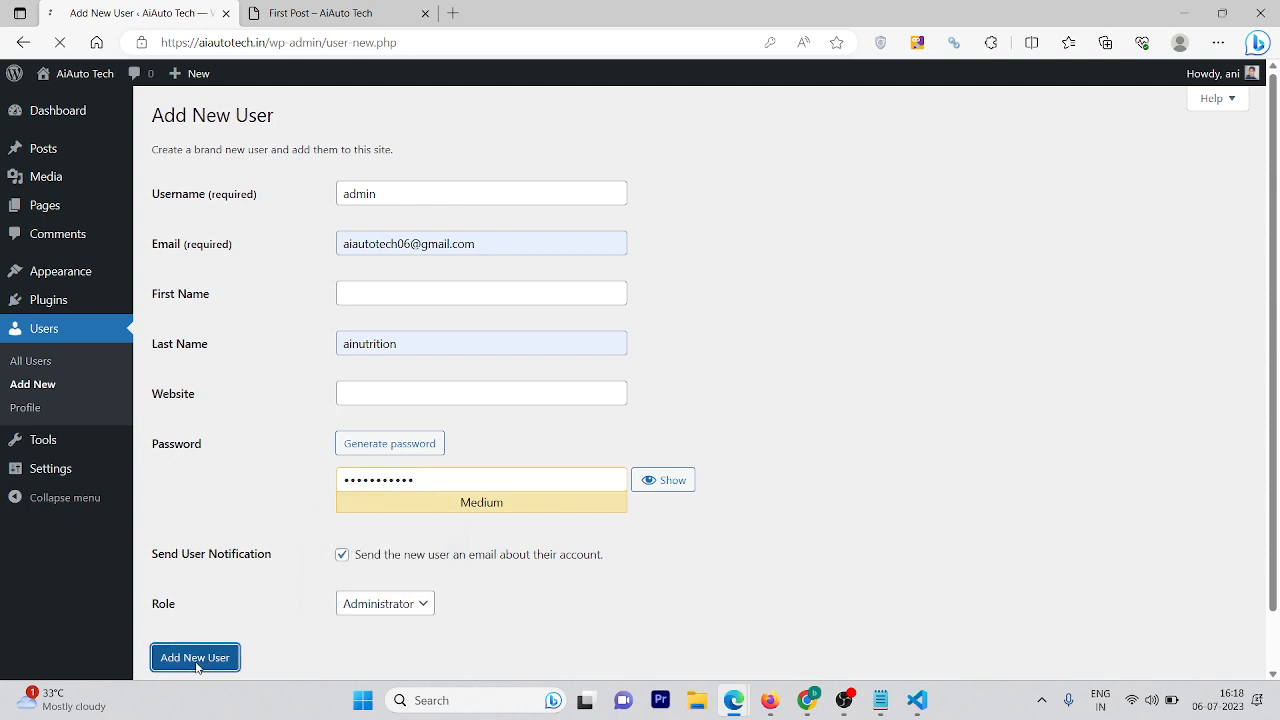
{"action": "left_click", "coordinate": [694, 291]}
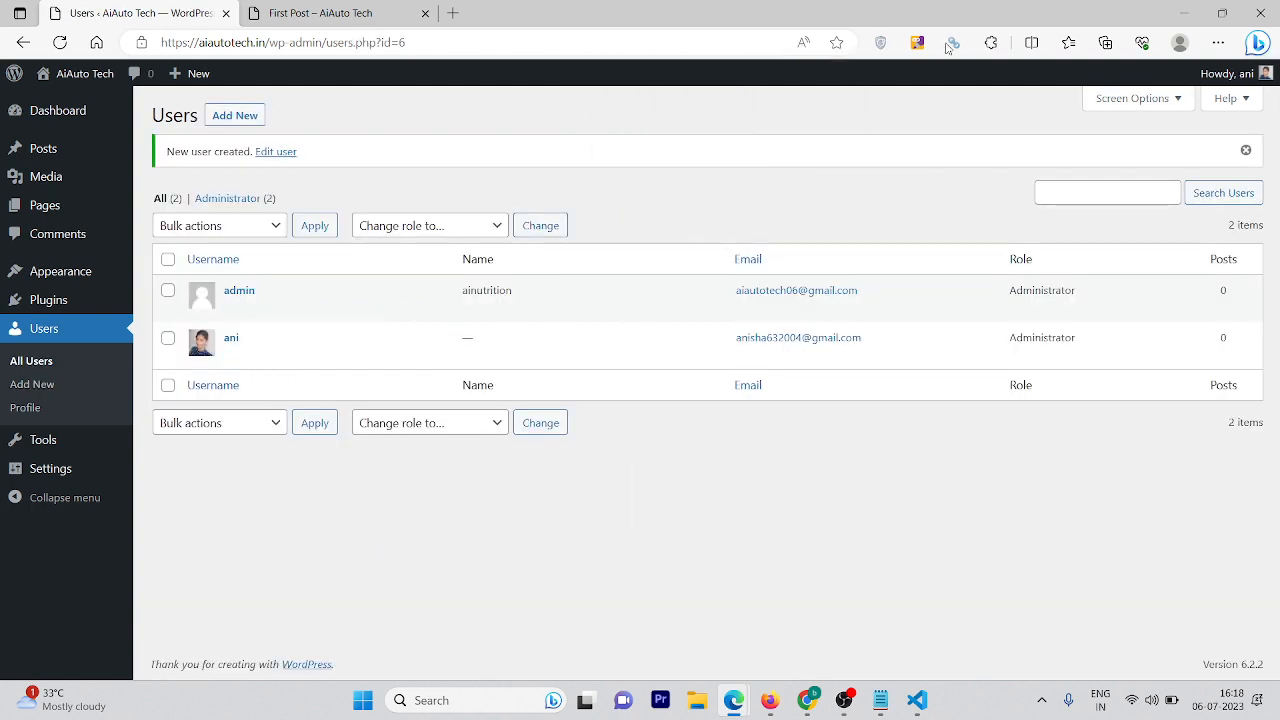
Log out from the Howdy menu and sign back in with the new administrator's credentials
{"action": "mouse_move", "coordinate": [1266, 80]}
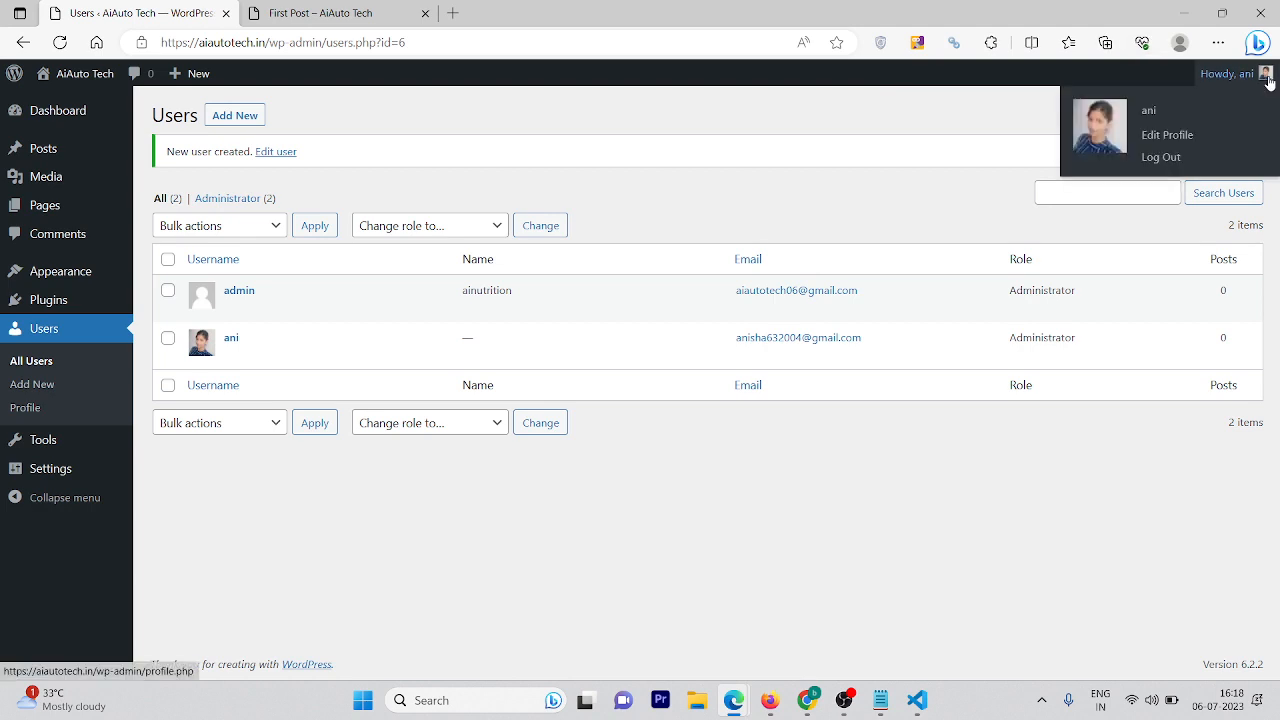
{"action": "left_click", "coordinate": [1170, 157]}
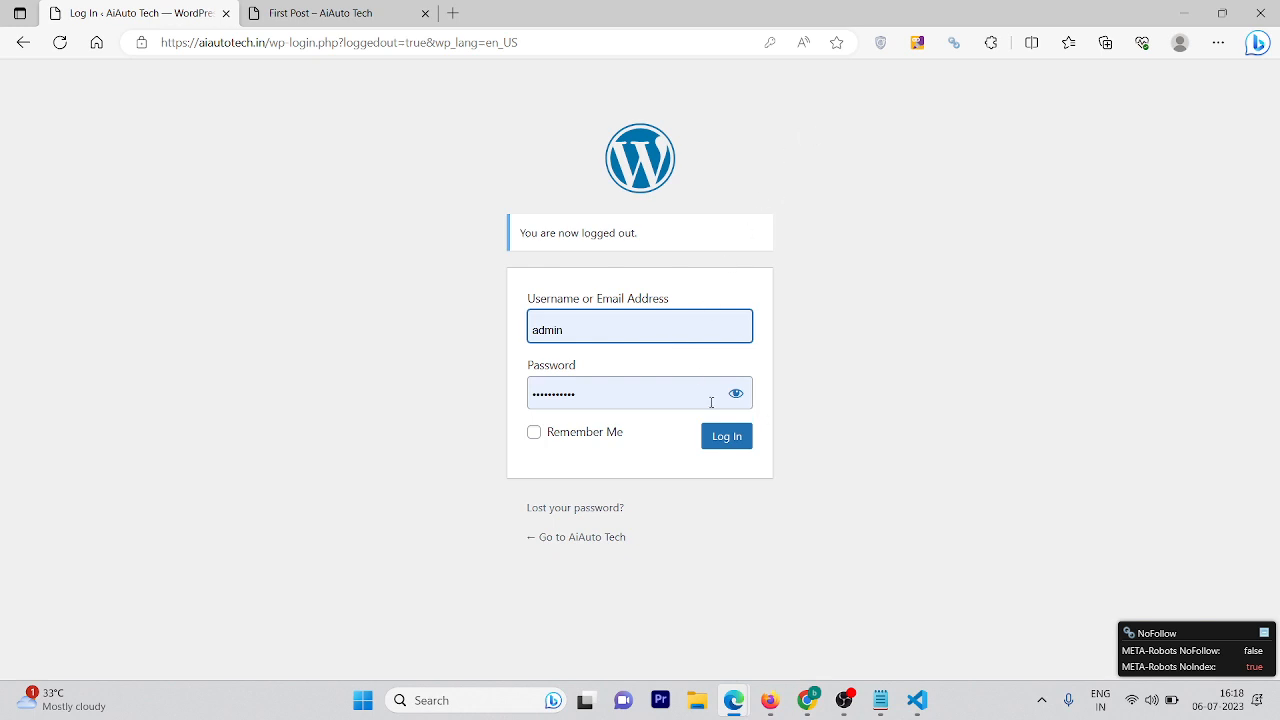
{"action": "left_click", "coordinate": [720, 432]}
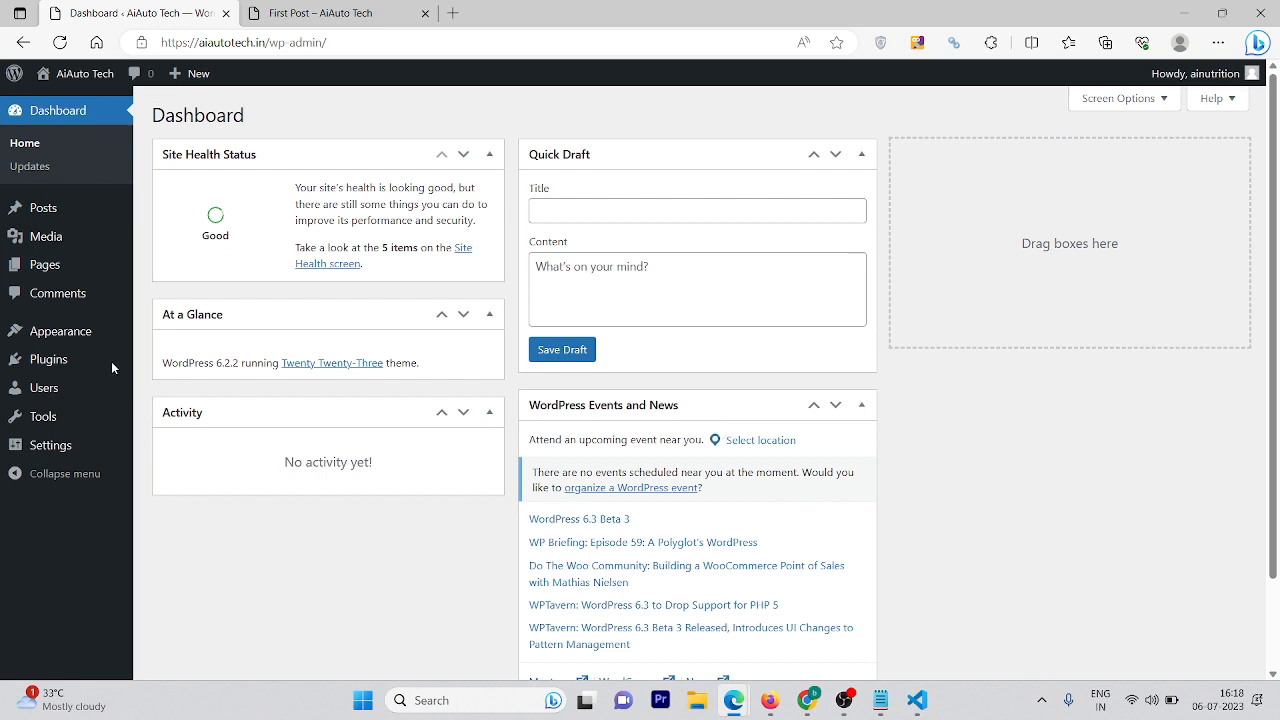
Find Blocksy under Themes > Add New, preview it, then install and activate it
{"action": "mouse_move", "coordinate": [100, 323]}
{"action": "left_click", "coordinate": [190, 331]}
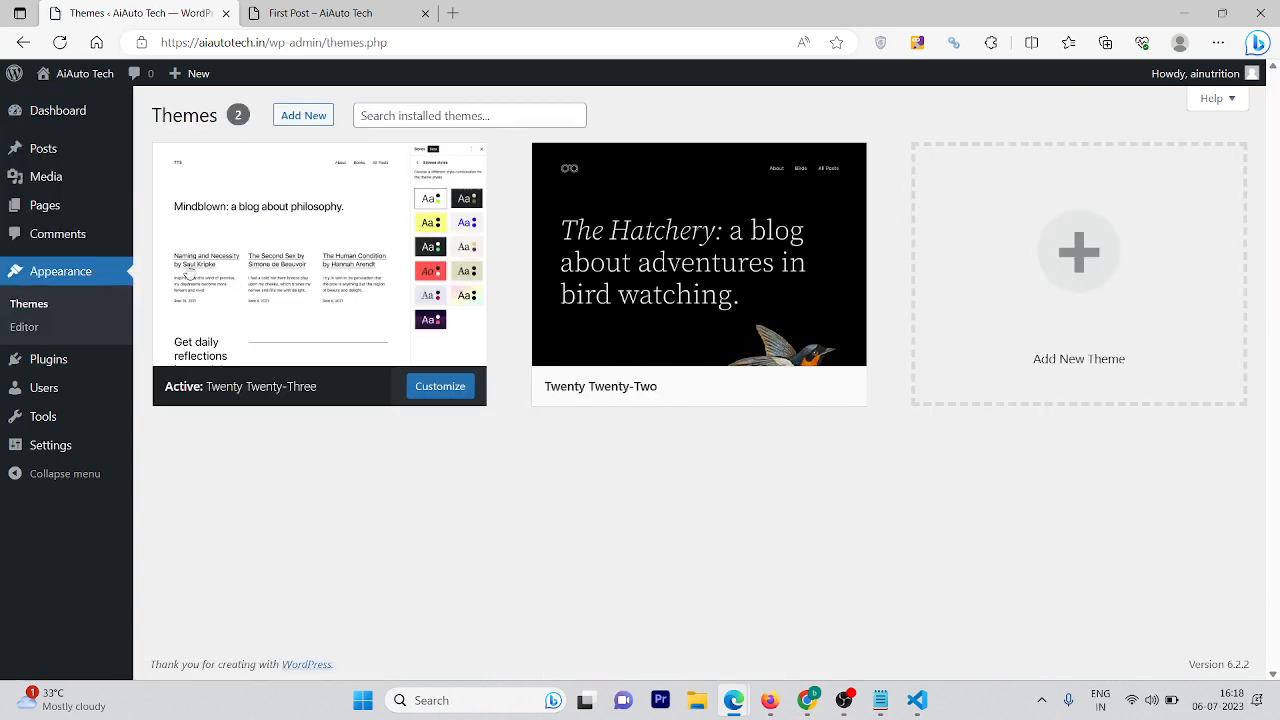
{"action": "left_click", "coordinate": [297, 114]}
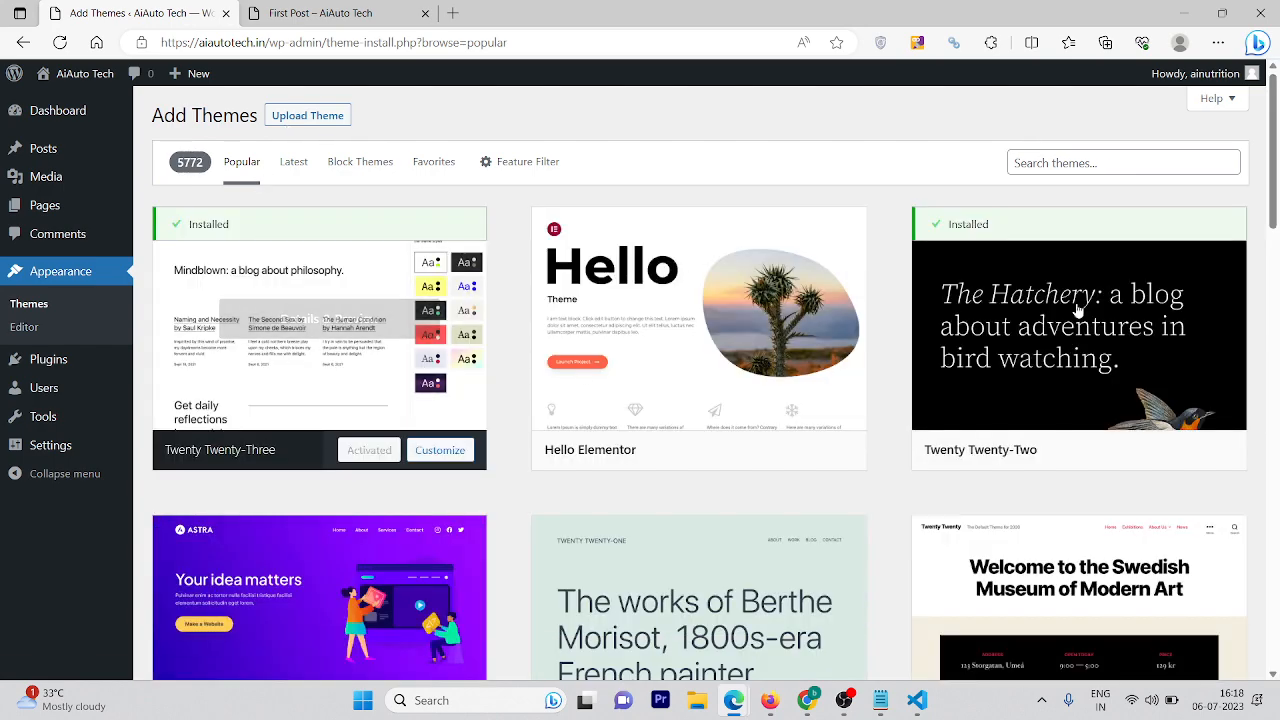
{"action": "left_click_drag", "start_coordinate": [1274, 208], "coordinate": [1274, 245]}
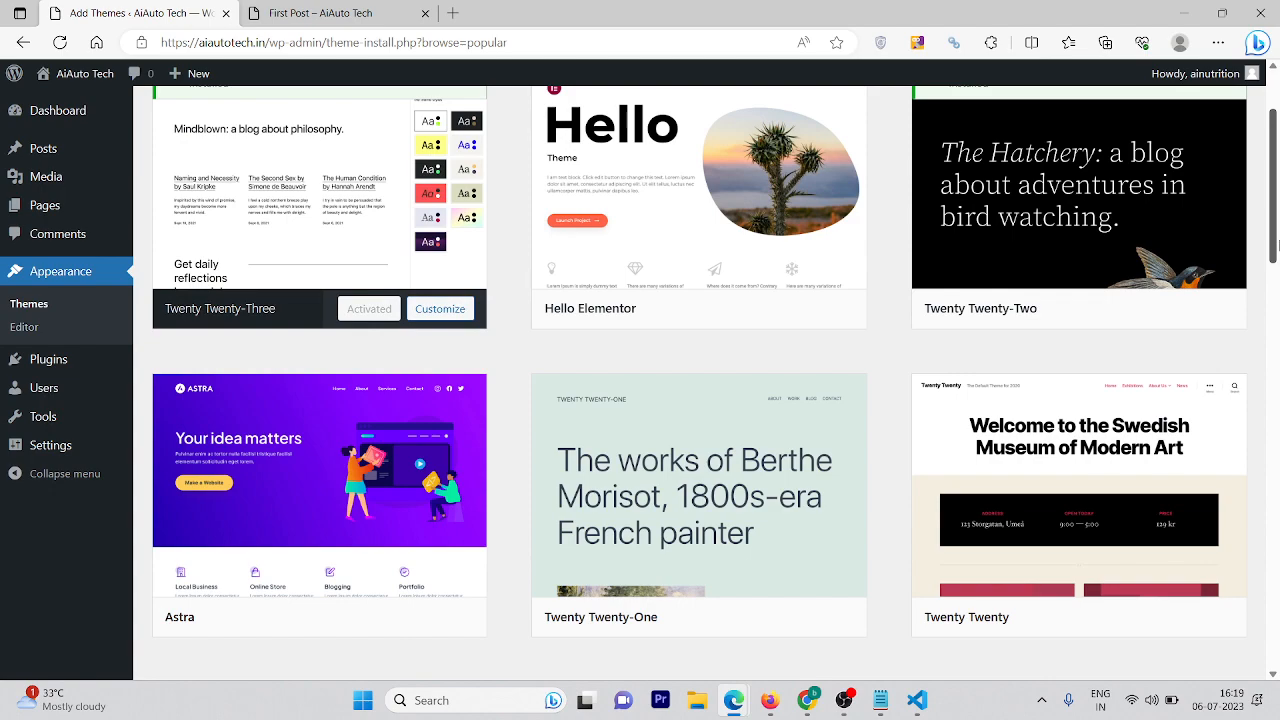
{"action": "left_click_drag", "start_coordinate": [1274, 245], "coordinate": [1263, 408]}
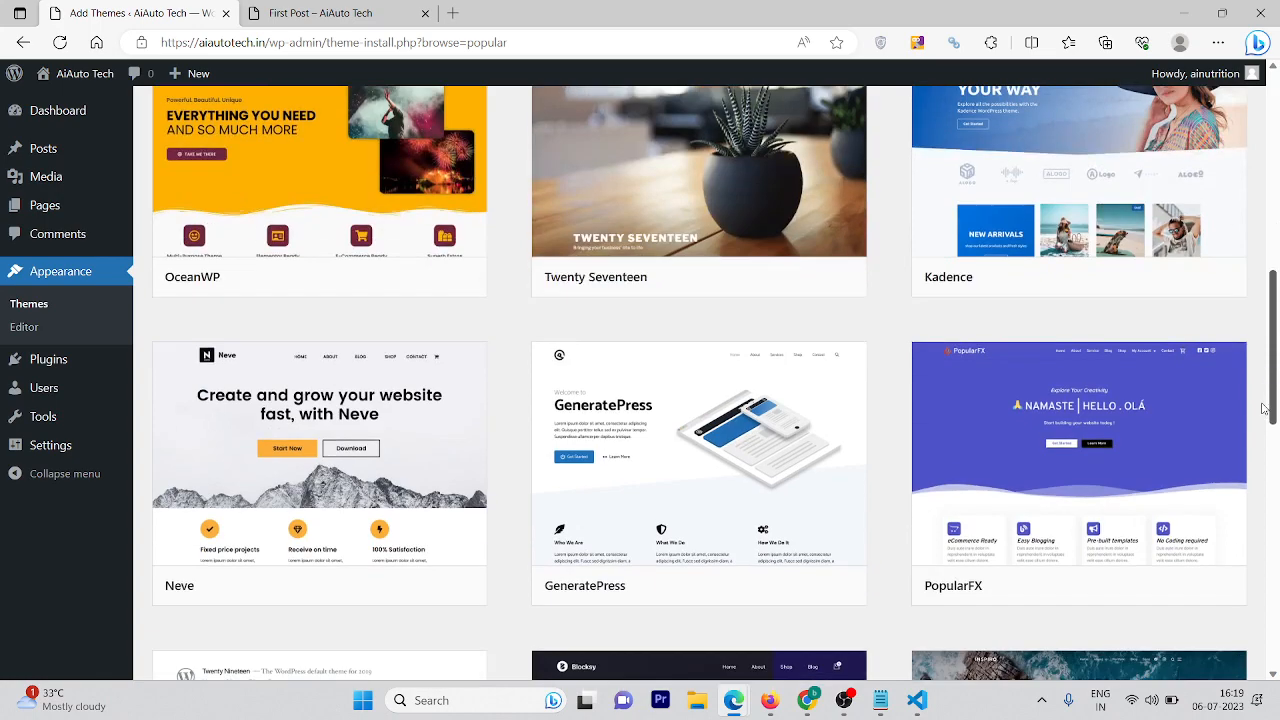
{"action": "scroll", "coordinate": [1263, 408], "scroll_direction": "down", "scroll_amount": 4}
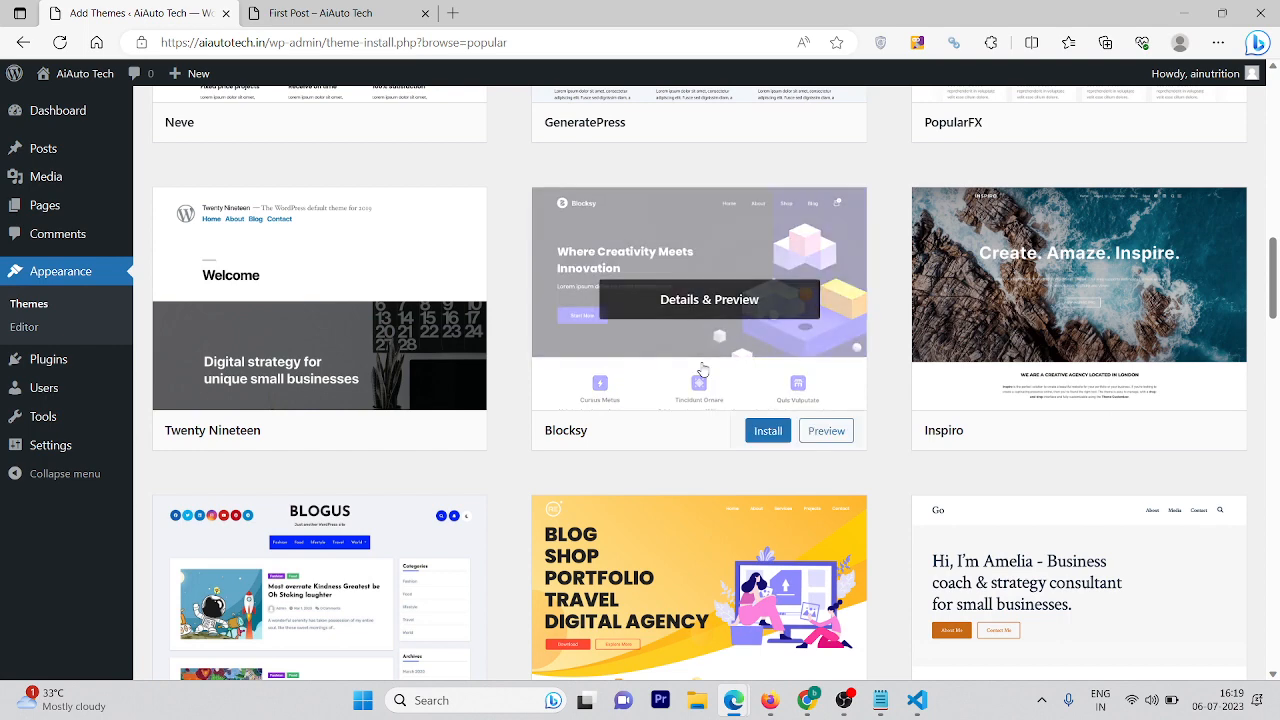
{"action": "left_click", "coordinate": [714, 364]}
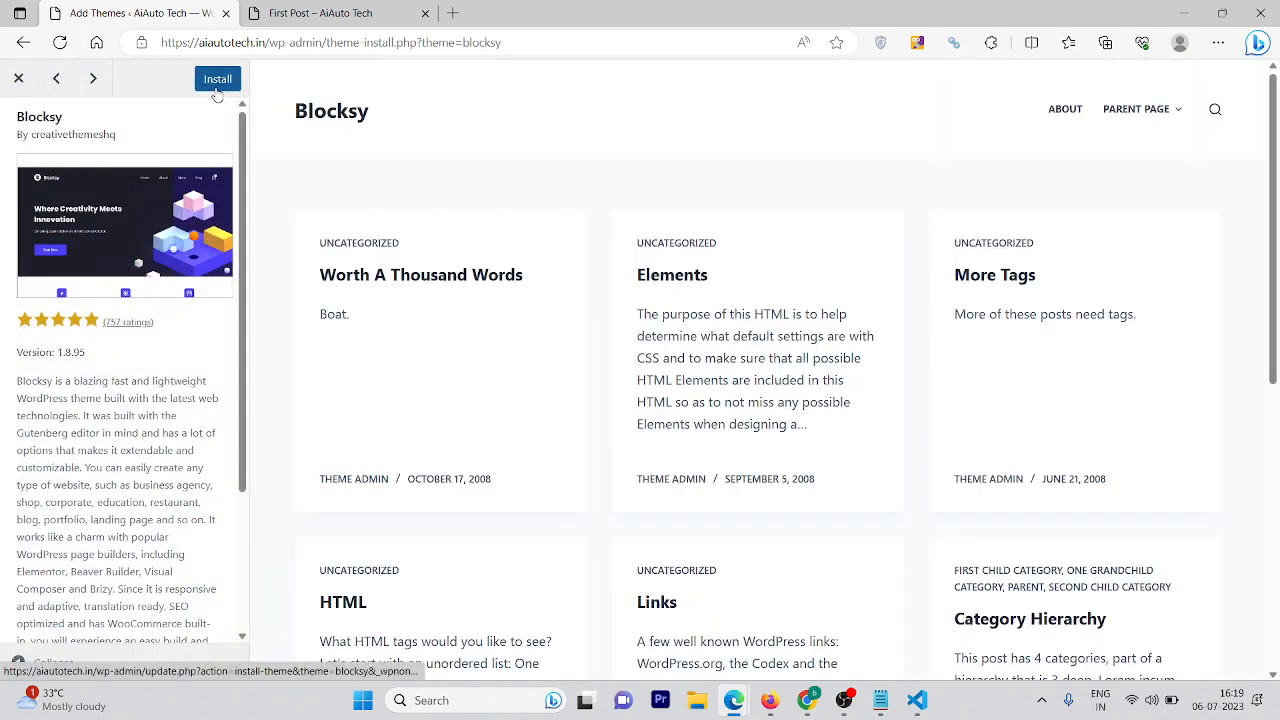
{"action": "left_click", "coordinate": [229, 81]}
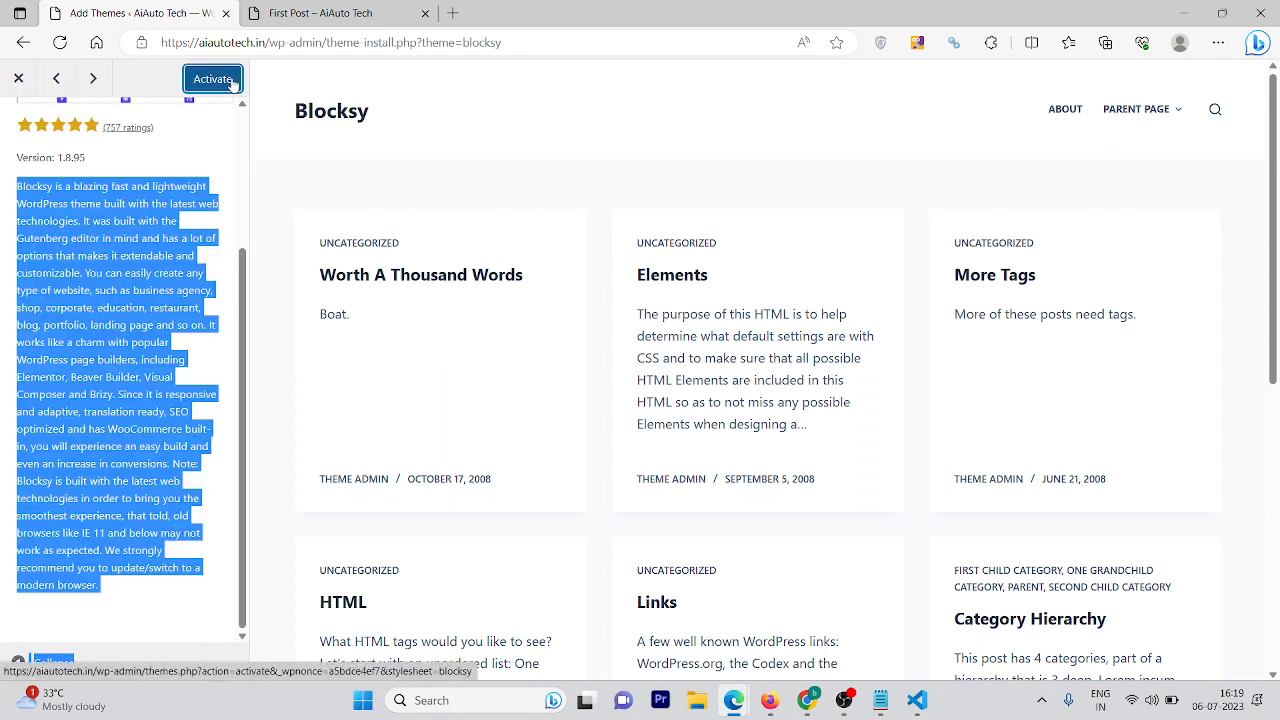
{"action": "left_click", "coordinate": [217, 77]}
{"action": "left_click", "coordinate": [217, 78]}
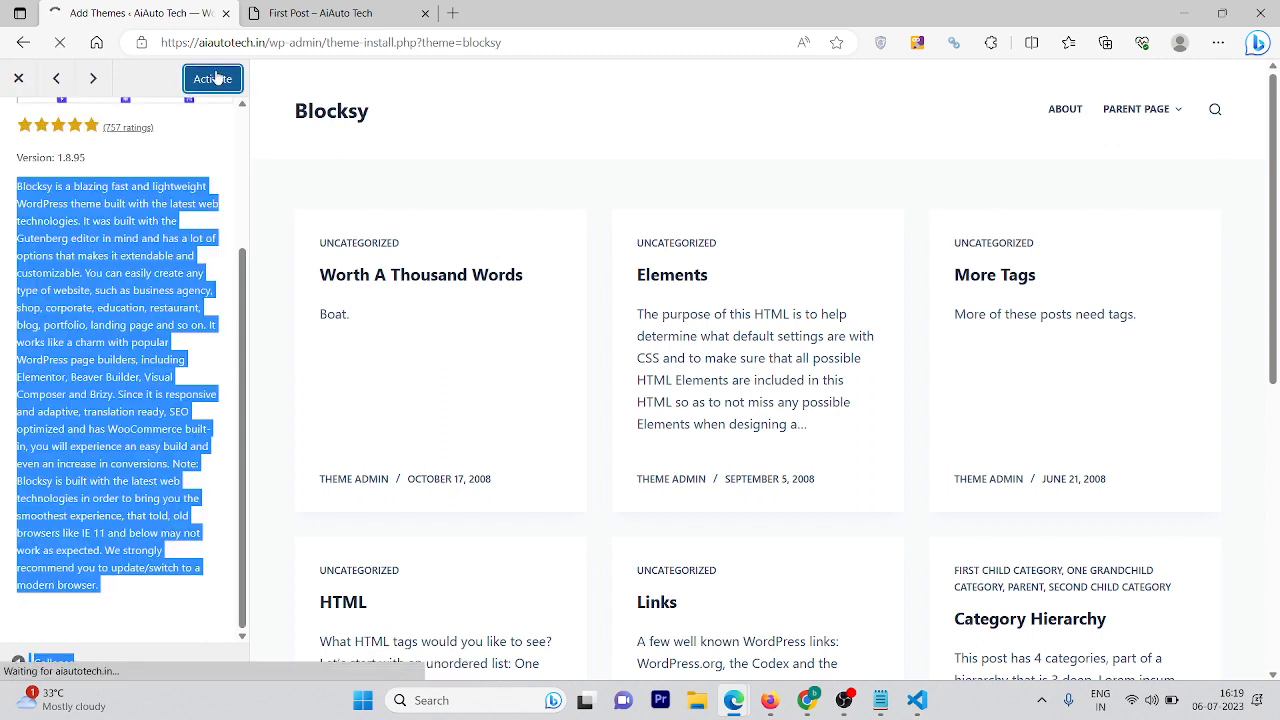
Reload the First Post tab, go to the homepage, and open then close the search overlay
{"action": "left_click", "coordinate": [293, 8]}
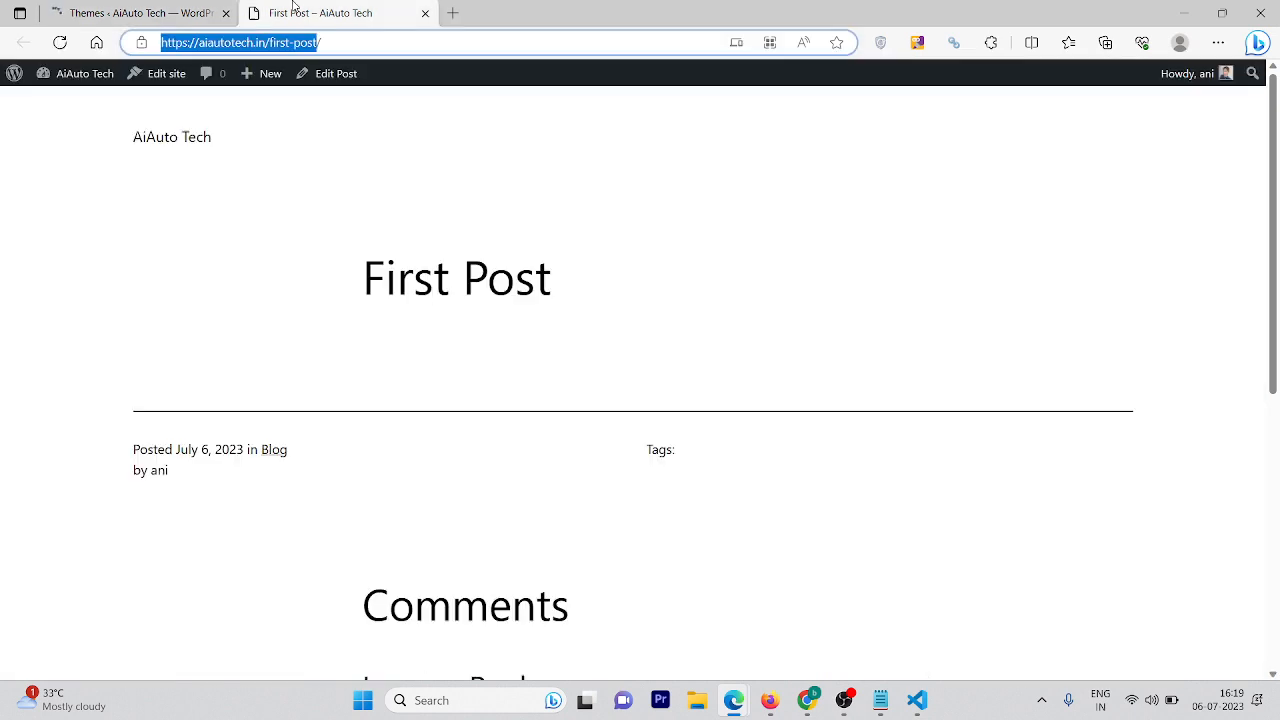
{"action": "left_click", "coordinate": [60, 42]}
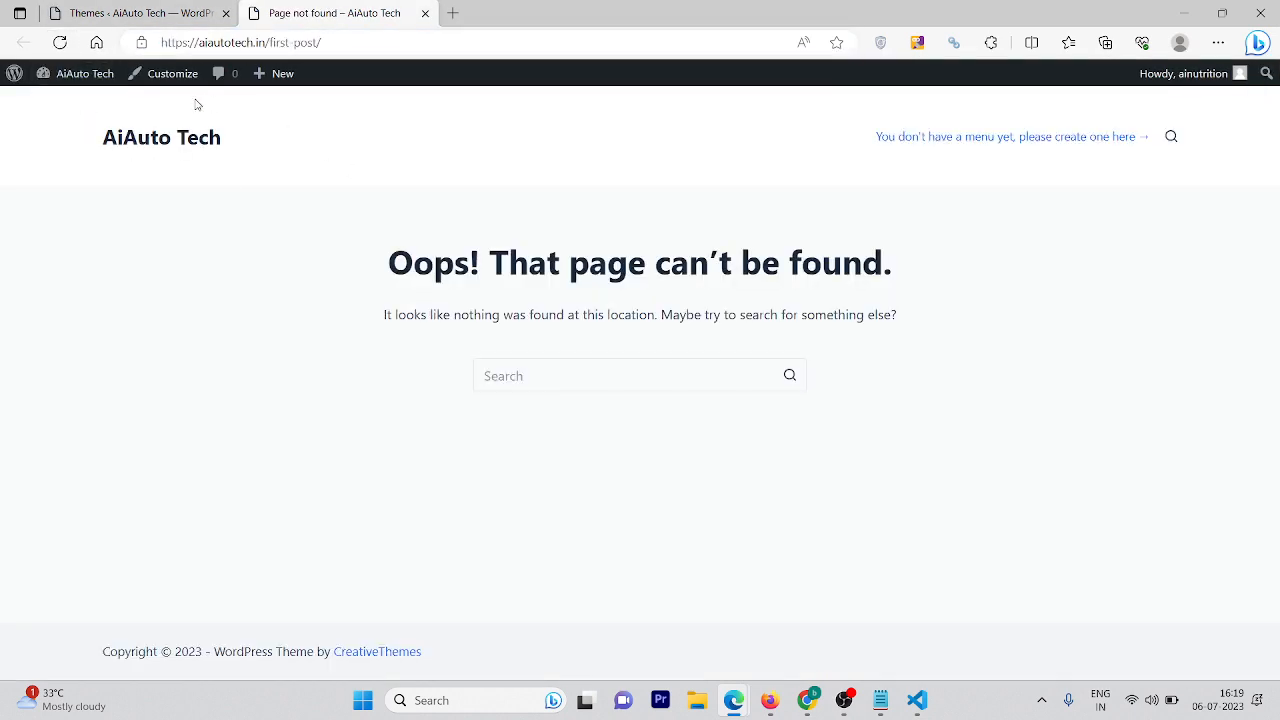
{"action": "left_click", "coordinate": [152, 142]}
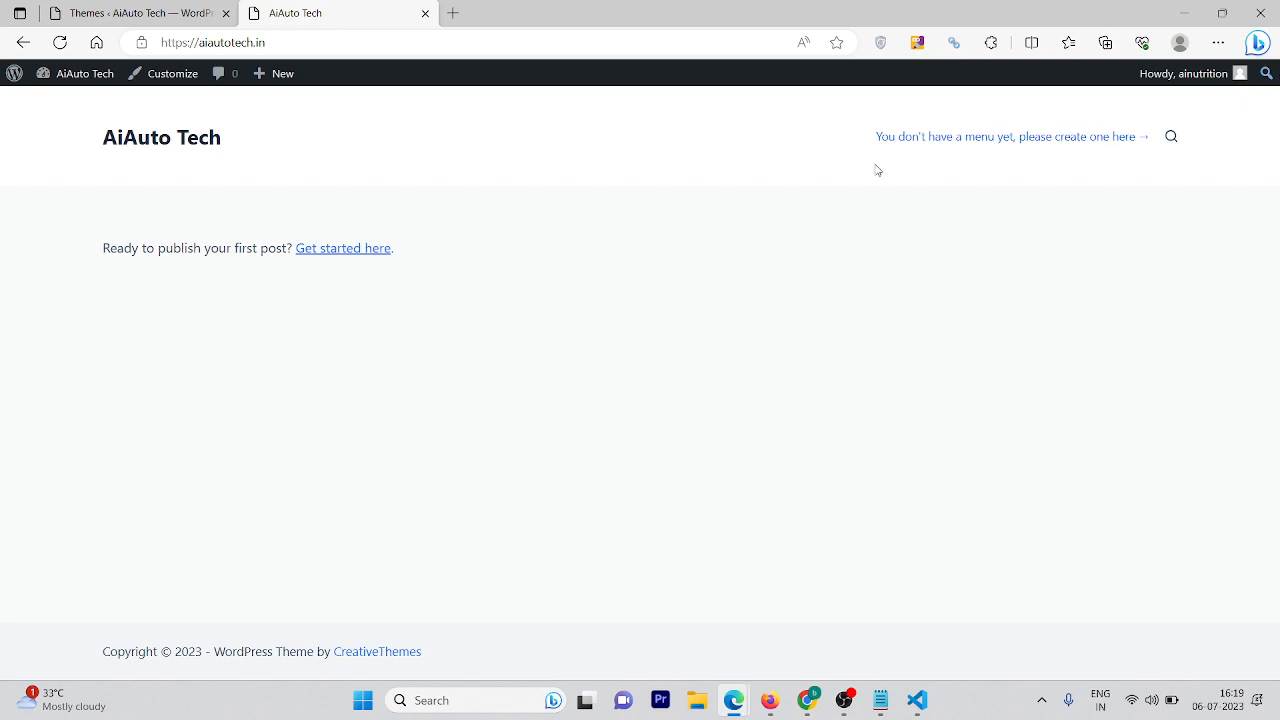
{"action": "left_click", "coordinate": [1169, 144]}
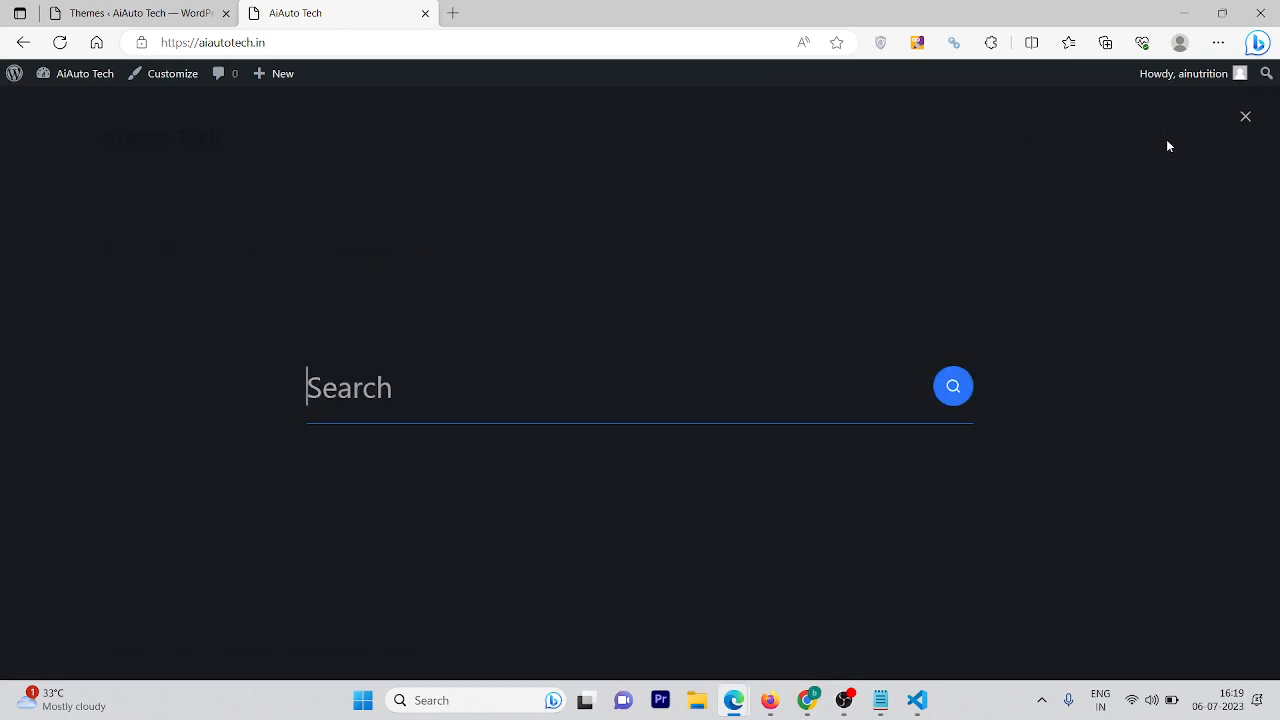
{"action": "left_click", "coordinate": [1255, 123]}
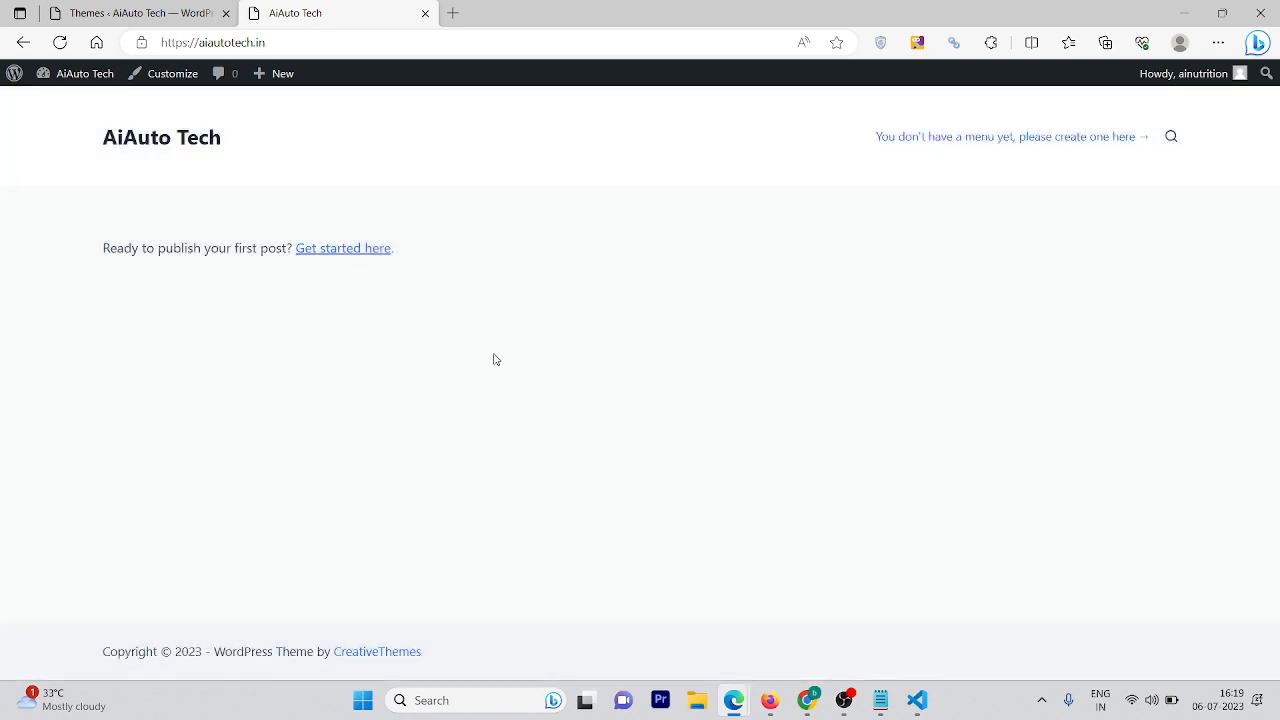
From Blocksy's Useful Plugins tab, install Elementor Page Builder and WPForms - Contact Form
{"action": "left_click", "coordinate": [130, 13]}
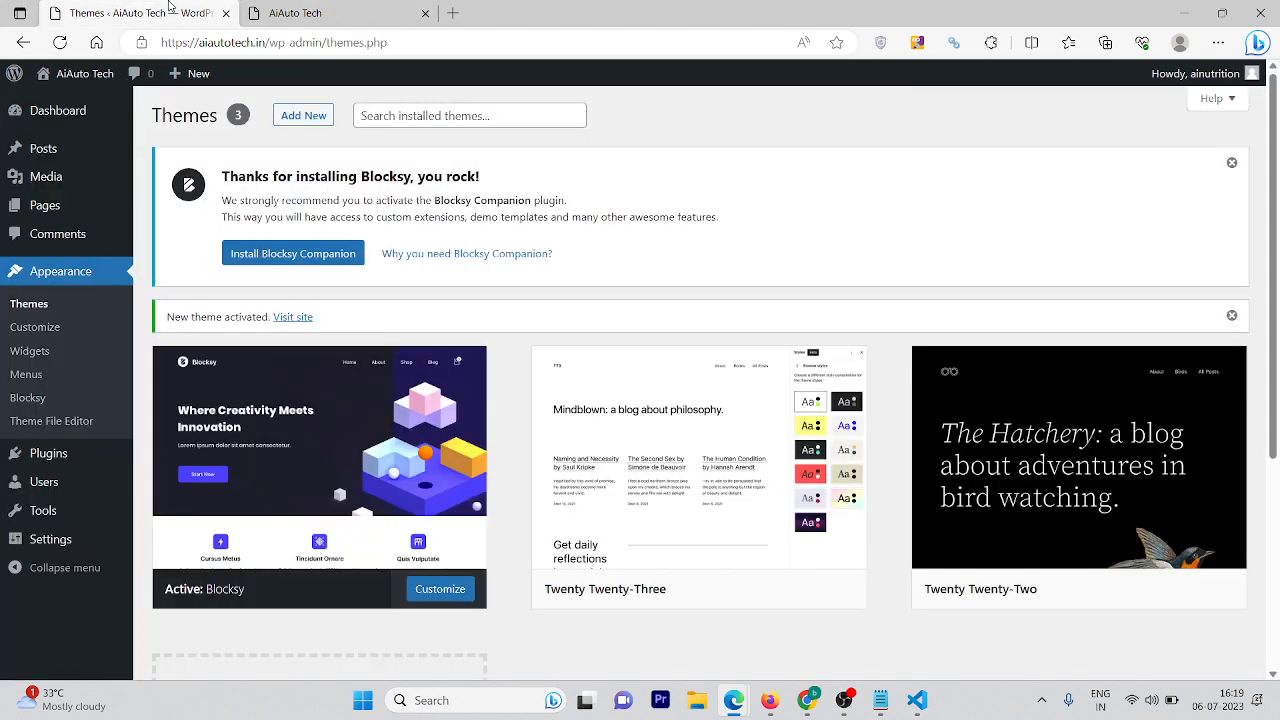
{"action": "left_click", "coordinate": [307, 495]}
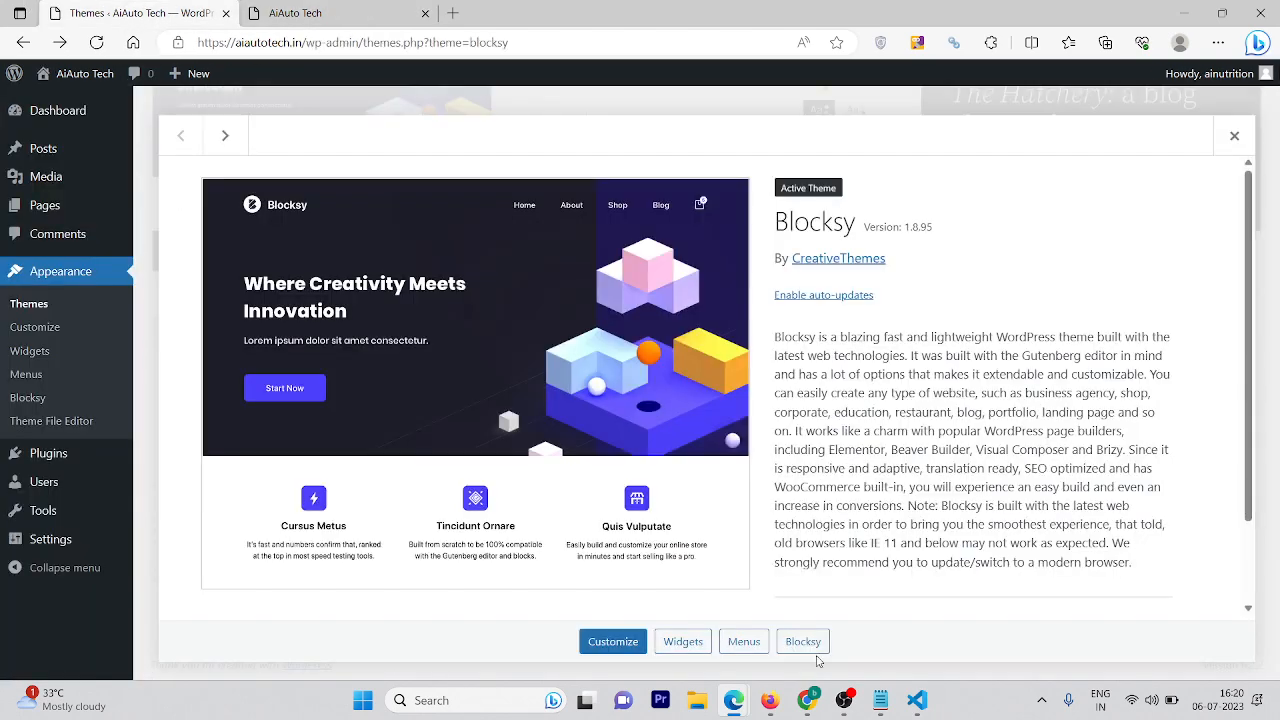
{"action": "left_click", "coordinate": [806, 645]}
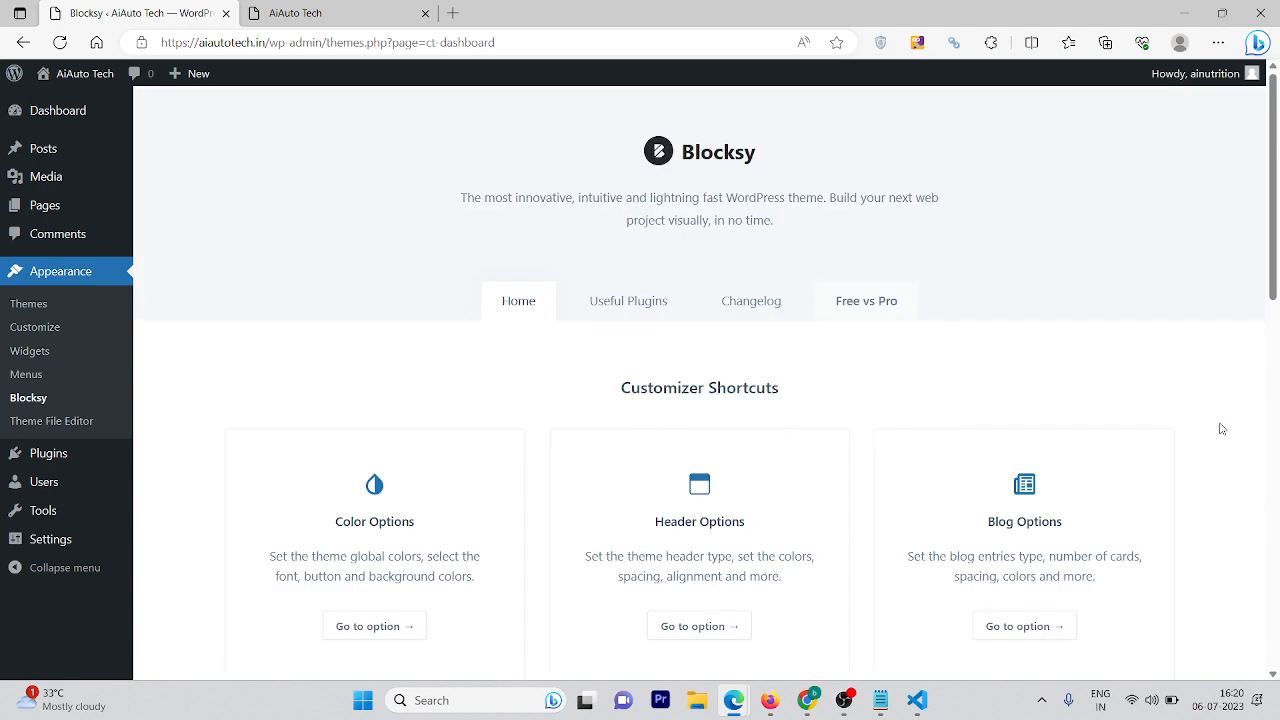
{"action": "left_click", "coordinate": [628, 302]}
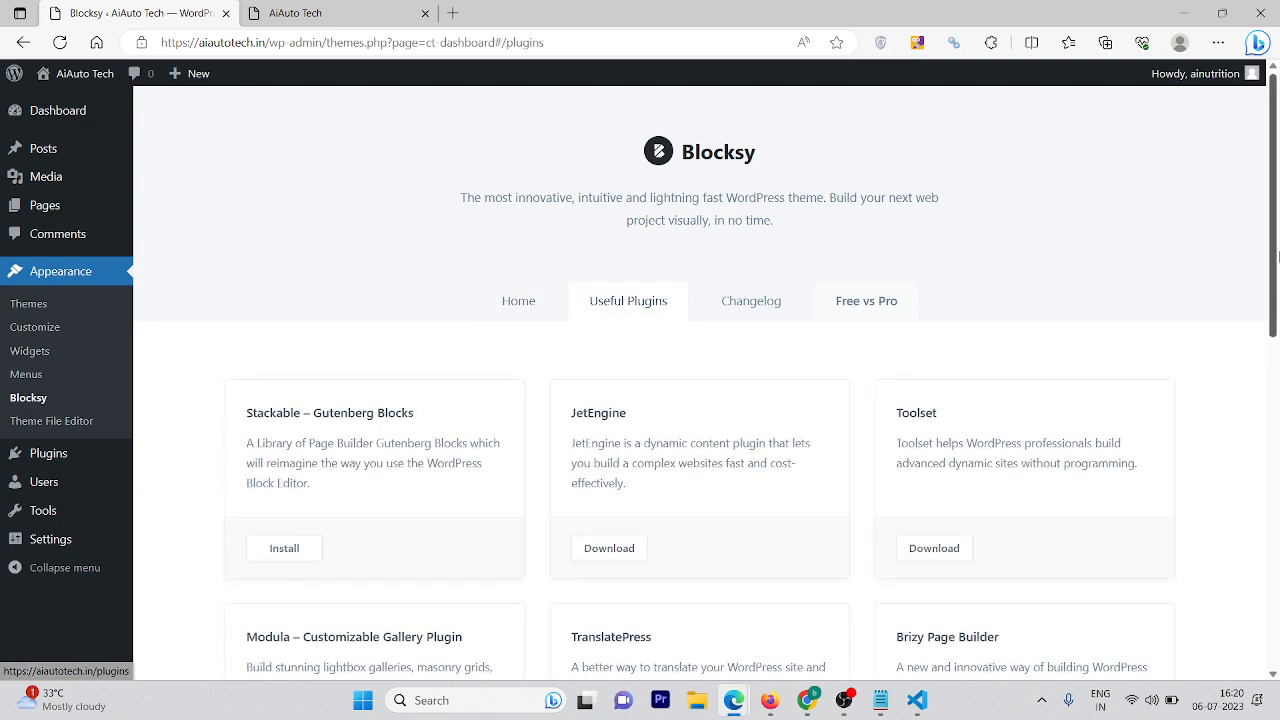
{"action": "left_click_drag", "start_coordinate": [1277, 271], "coordinate": [1277, 485]}
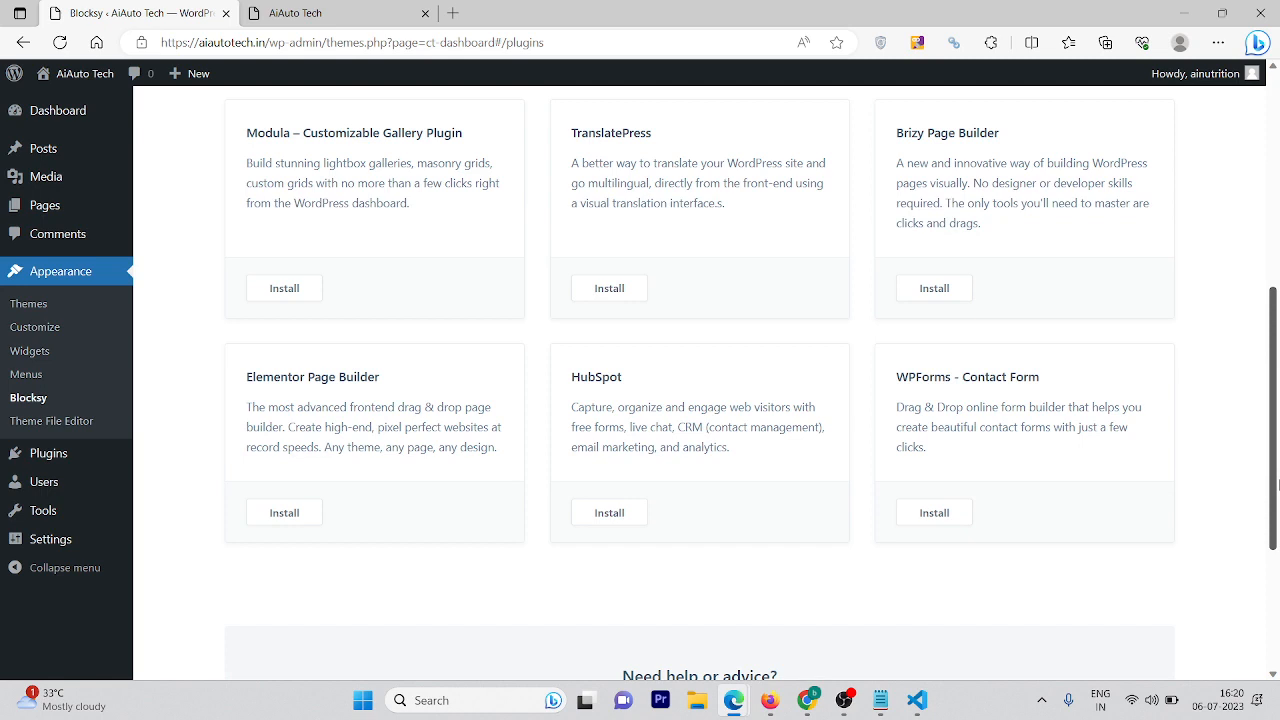
{"action": "left_click", "coordinate": [312, 512]}
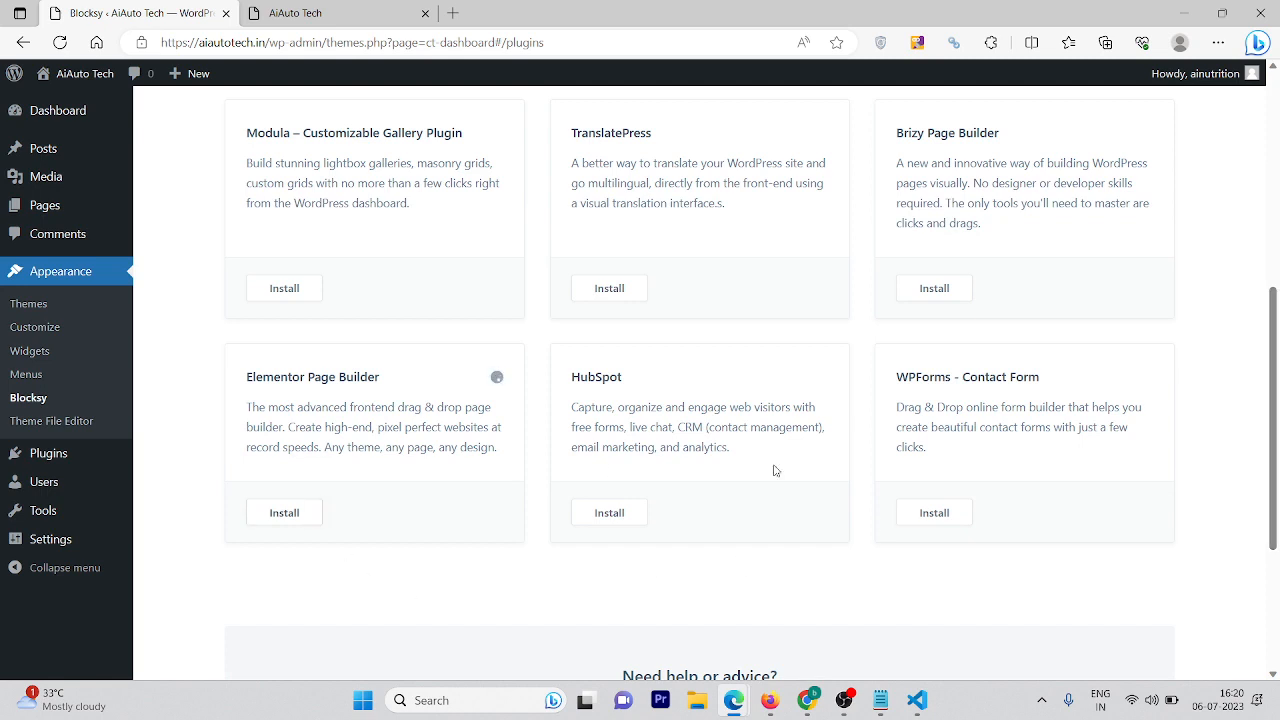
{"action": "left_click", "coordinate": [935, 513]}
Reload the site's front page to check the changes, then return to the Blocksy plugins page
{"action": "left_click_drag", "start_coordinate": [1278, 345], "coordinate": [1250, 246]}
{"action": "scroll", "coordinate": [1029, 471], "scroll_direction": "down", "scroll_amount": 2}
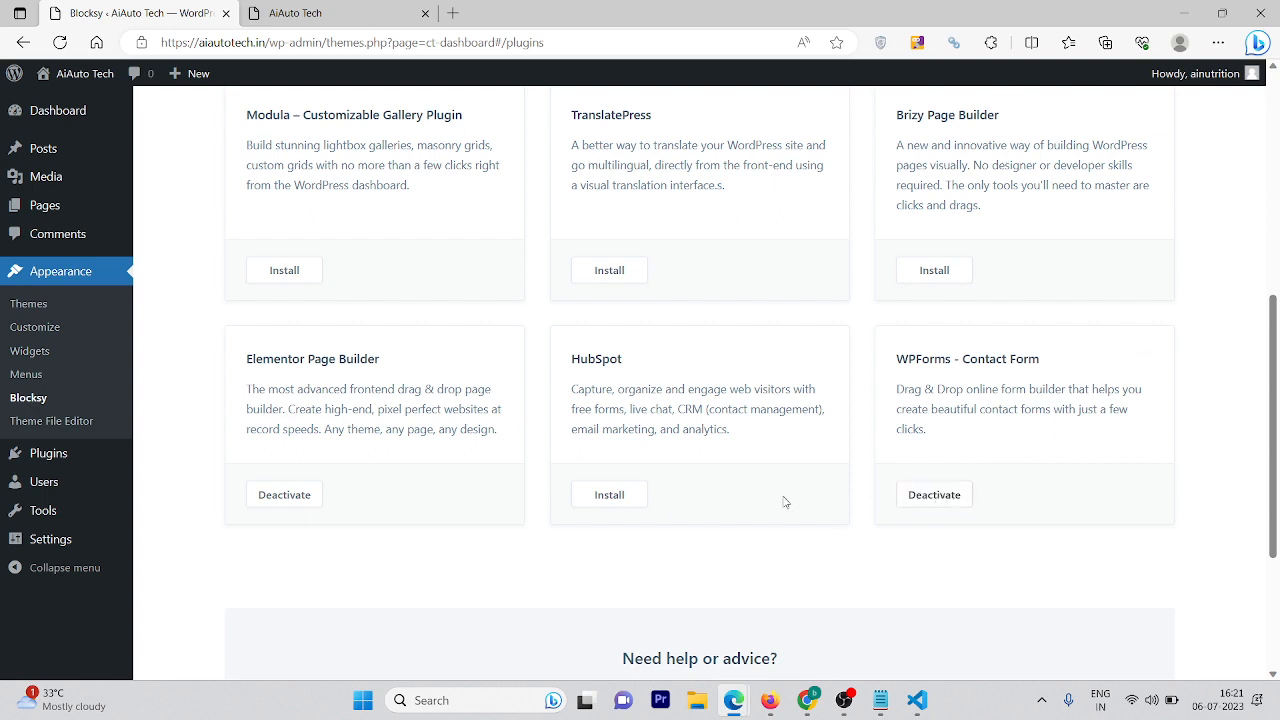
{"action": "left_click", "coordinate": [388, 21]}
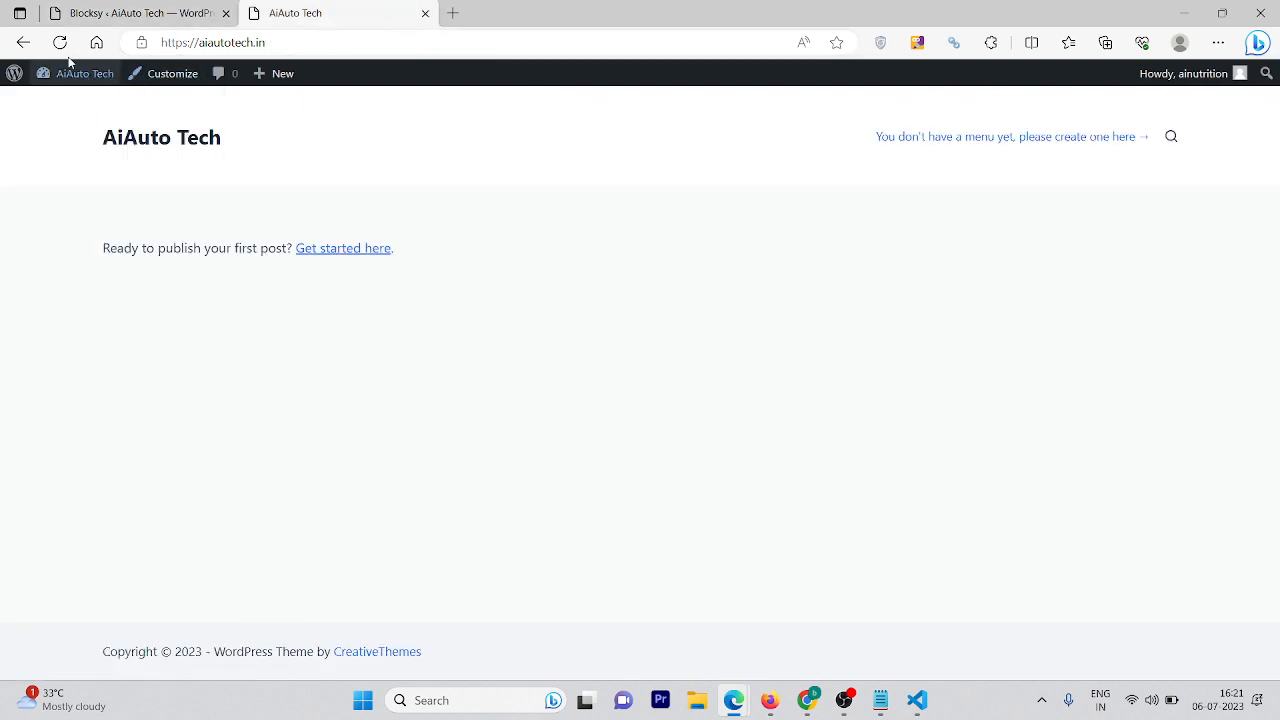
{"action": "left_click", "coordinate": [60, 44]}
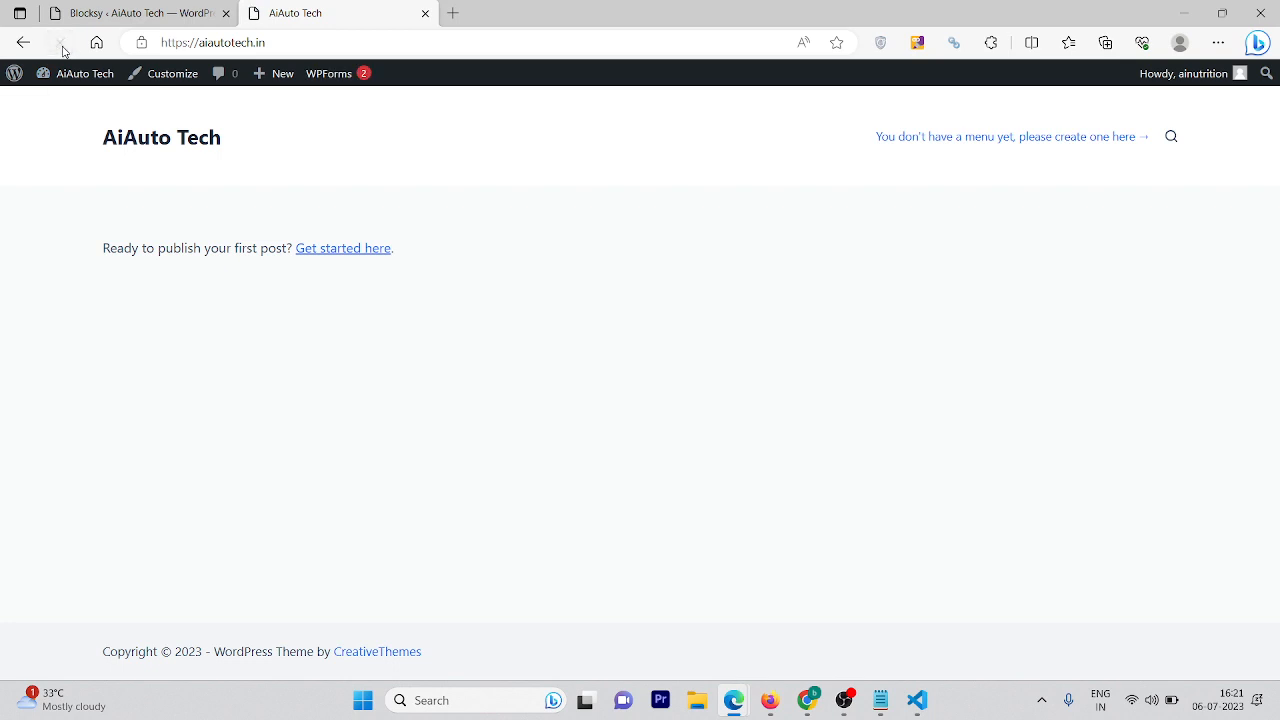
{"action": "left_click", "coordinate": [96, 6]}
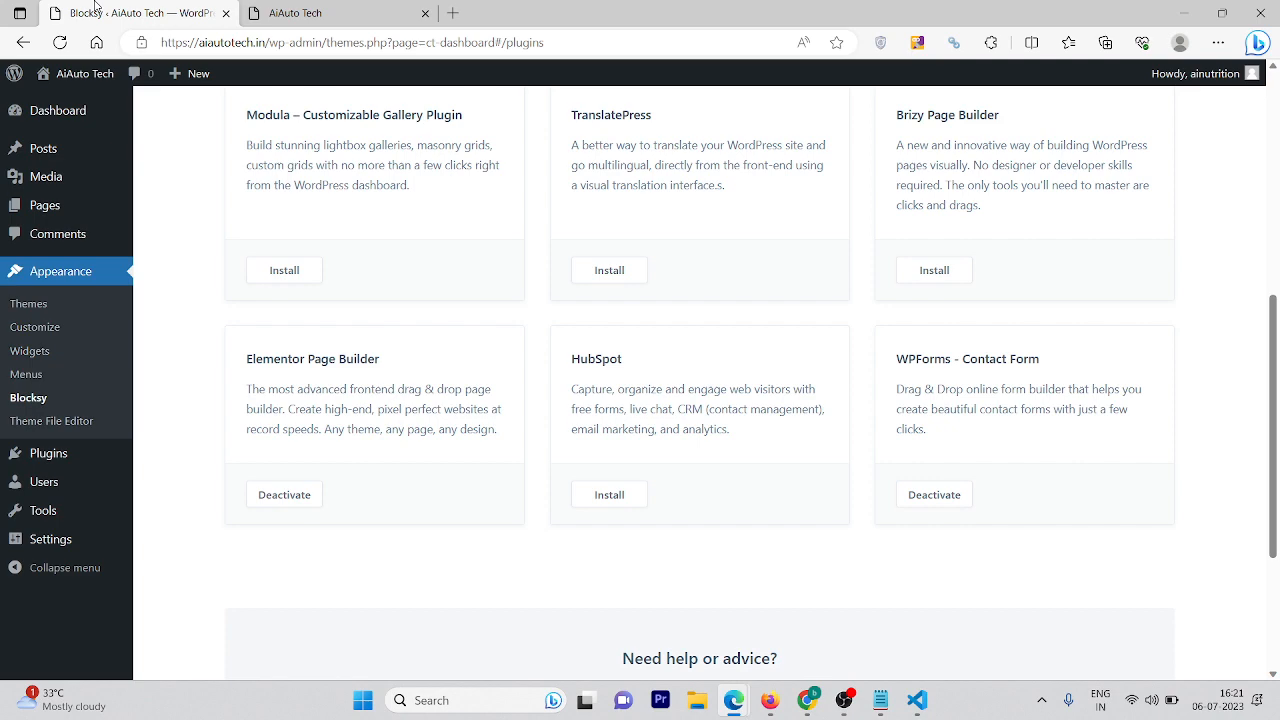
Go to the Blocksy dashboard Home and download the Blocksy Child Theme from Downloads
{"action": "left_click", "coordinate": [327, 8]}
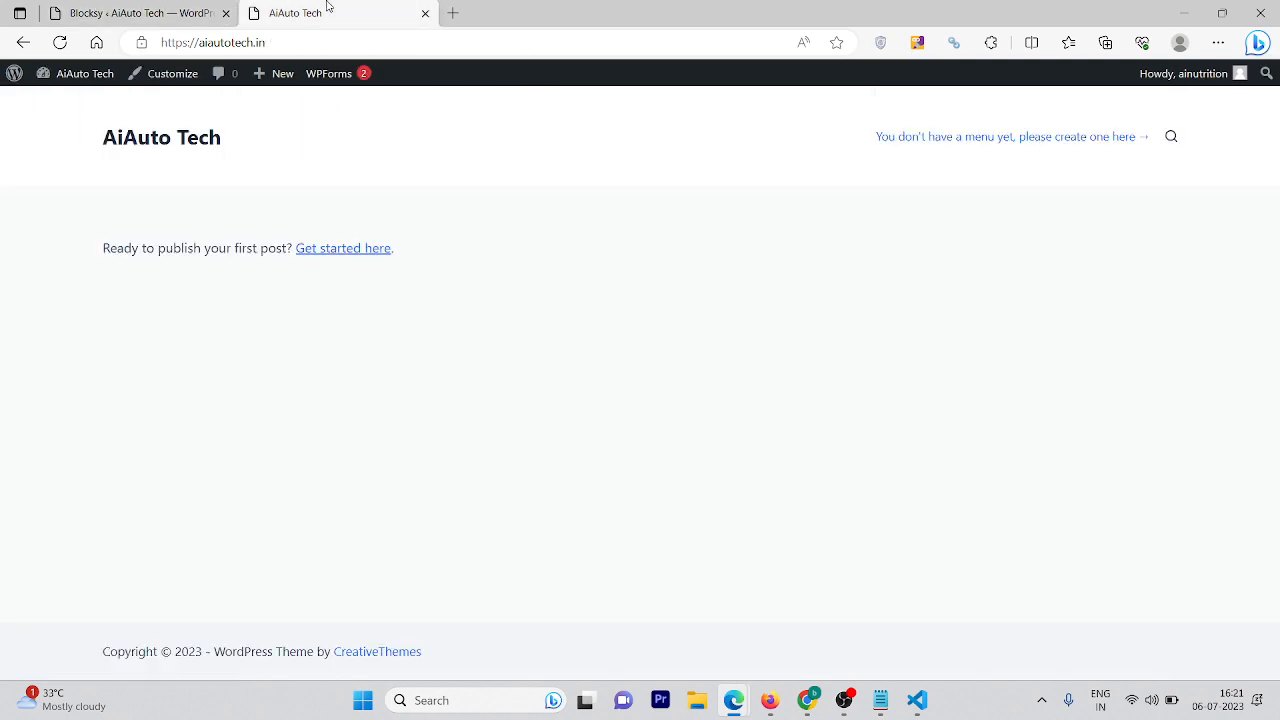
{"action": "left_click", "coordinate": [148, 10]}
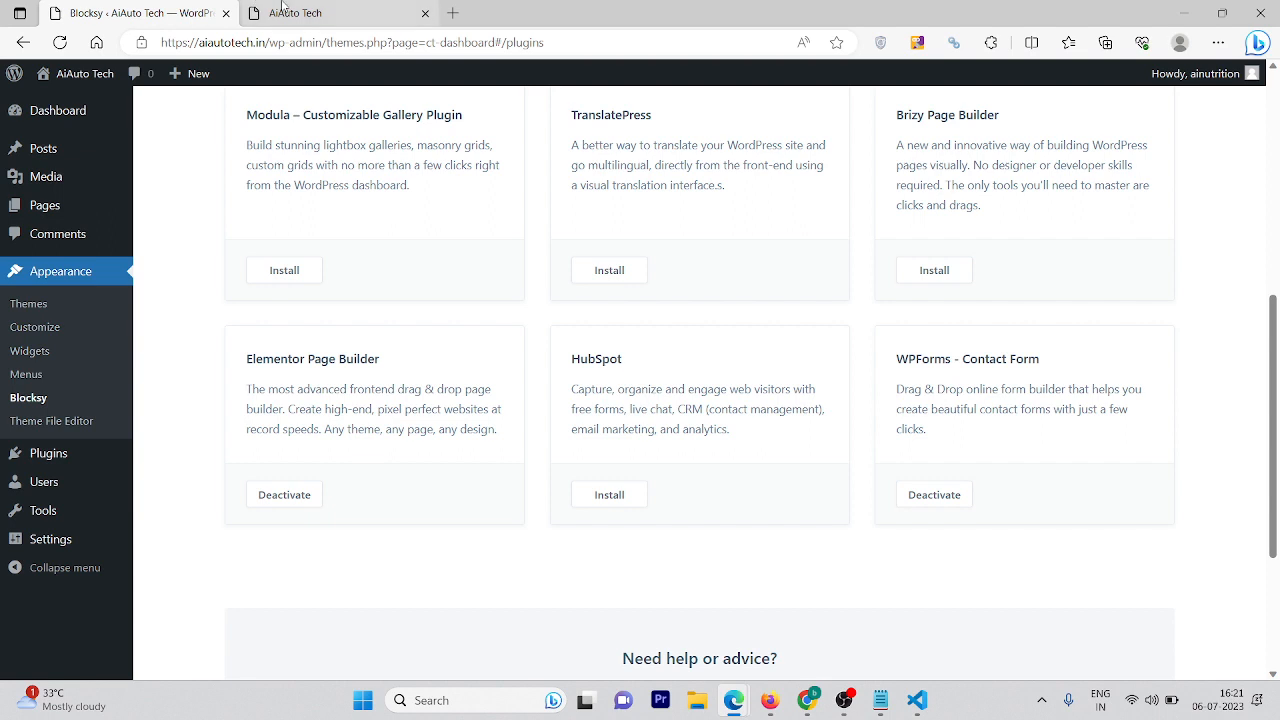
{"action": "mouse_move", "coordinate": [283, 7]}
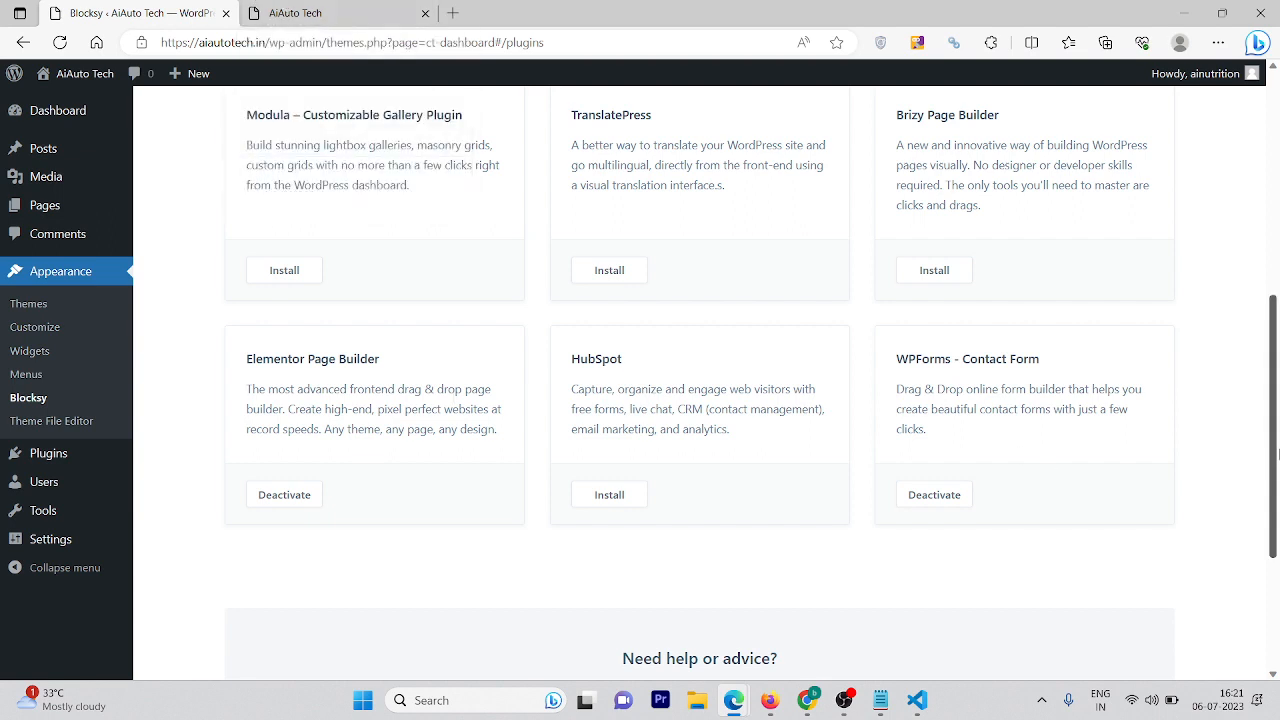
{"action": "scroll", "coordinate": [1270, 313], "scroll_direction": "up", "scroll_amount": 3}
{"action": "left_click_drag", "start_coordinate": [1270, 313], "coordinate": [1270, 232]}
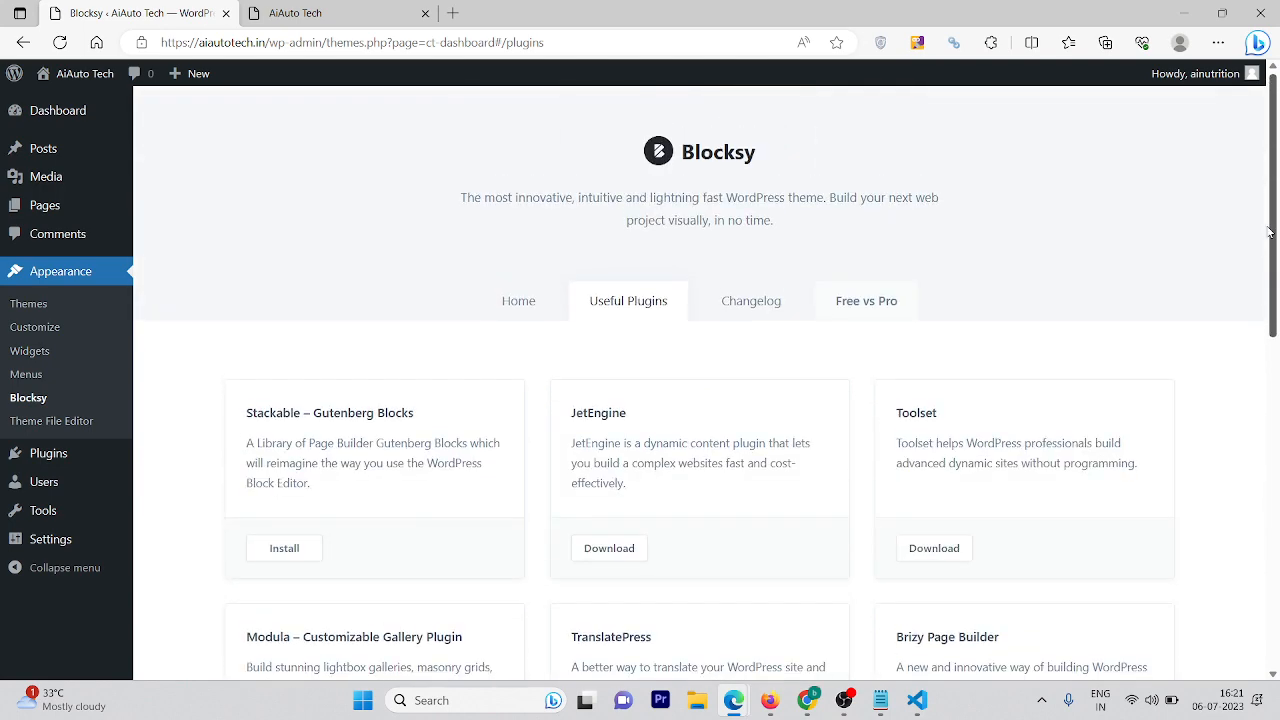
{"action": "left_click", "coordinate": [527, 291]}
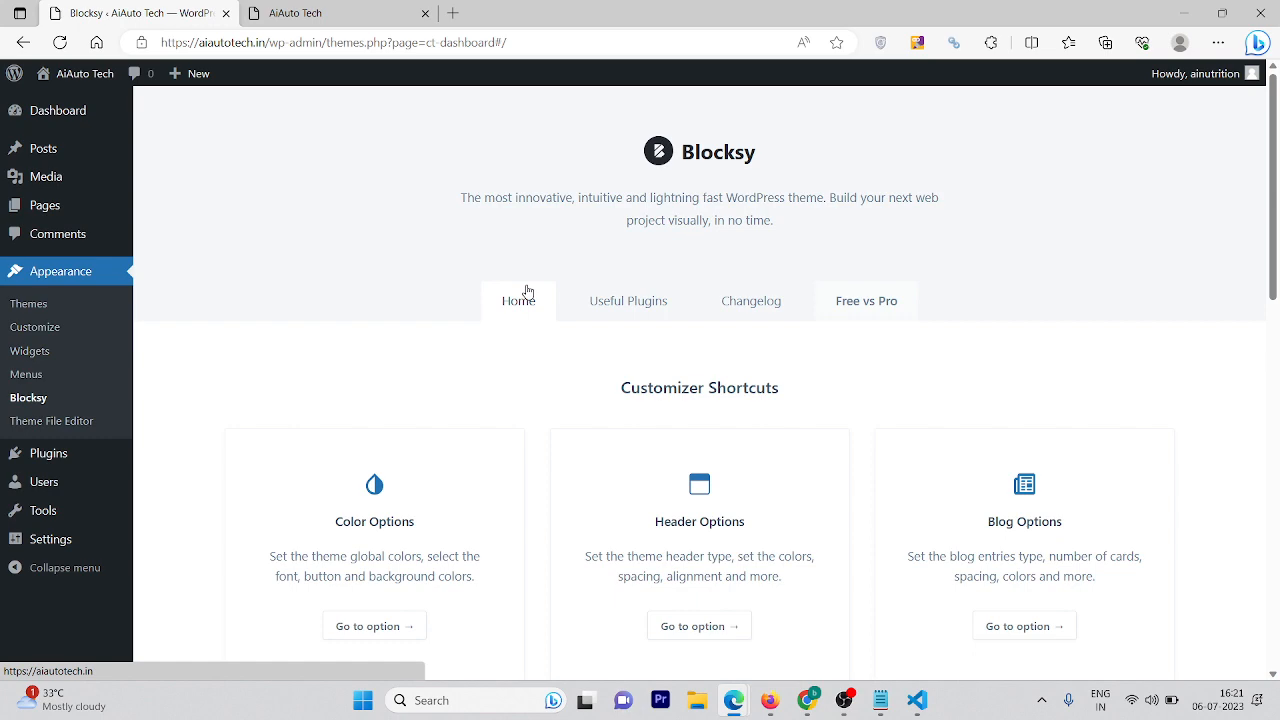
{"action": "left_click_drag", "start_coordinate": [1275, 295], "coordinate": [1275, 570]}
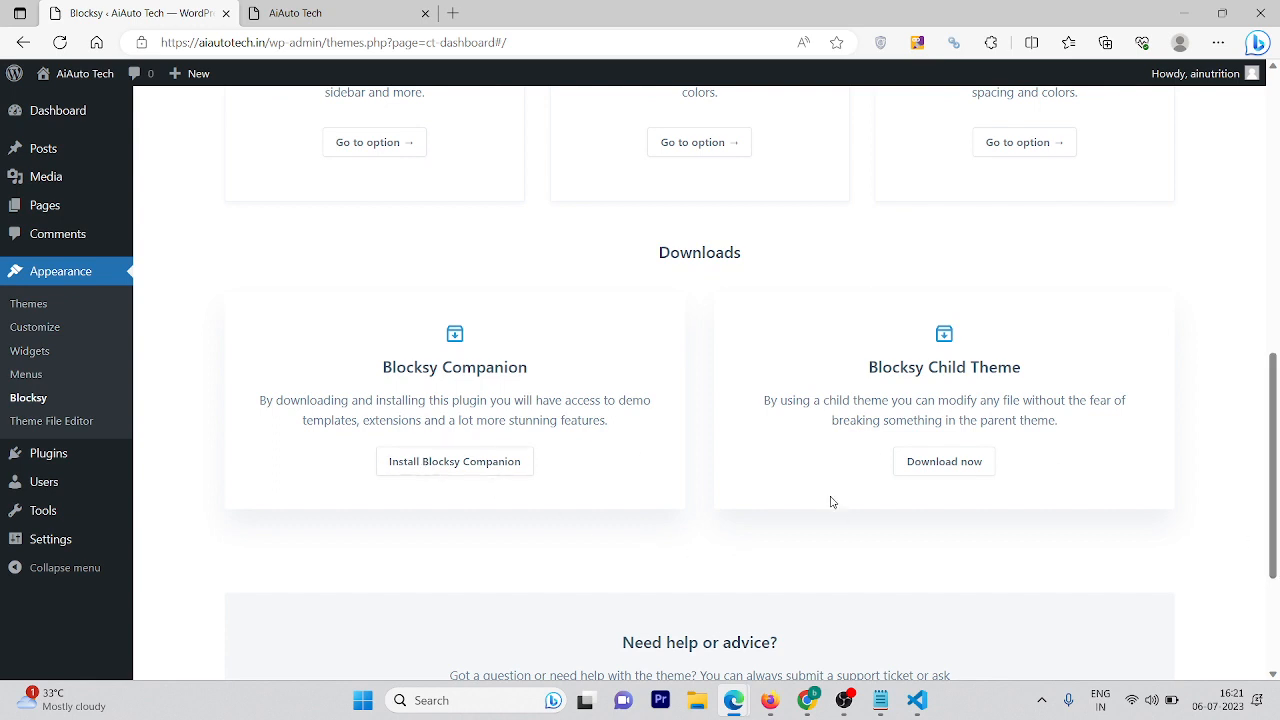
{"action": "left_click", "coordinate": [957, 467]}
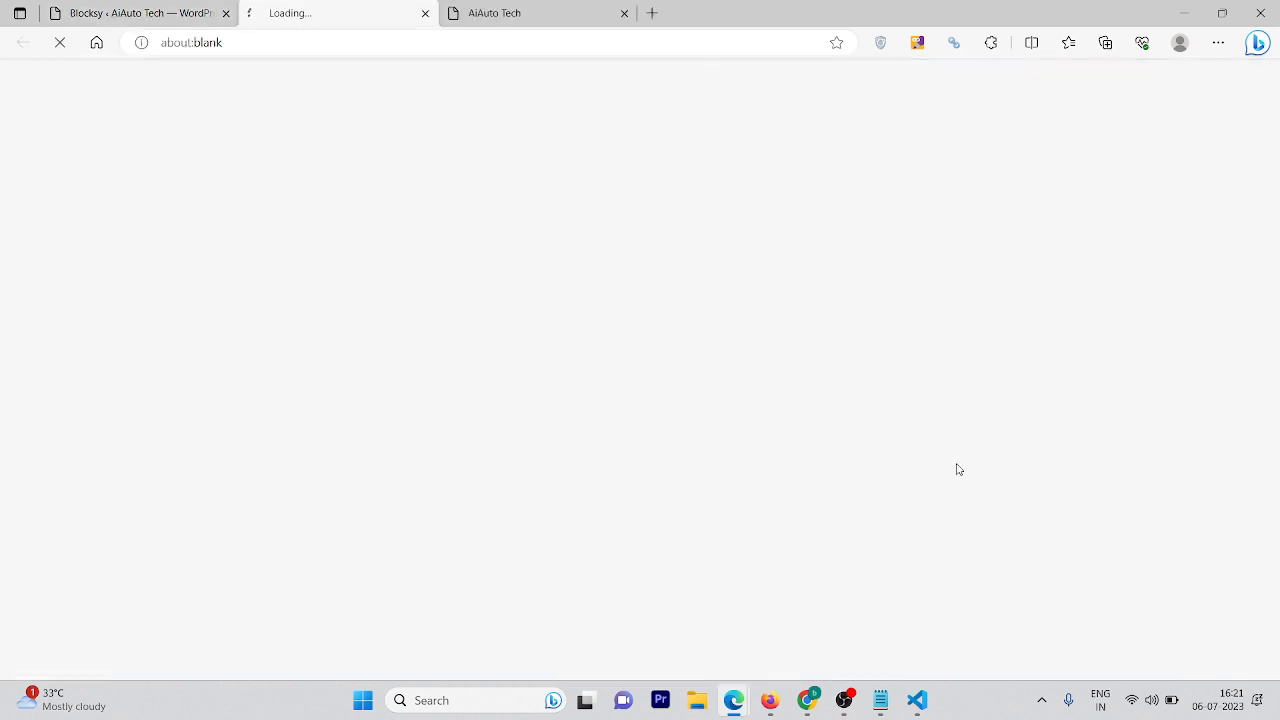
Open the Starter Sites gallery and hit Import on the Web Agency demo
{"action": "left_click", "coordinate": [465, 310]}
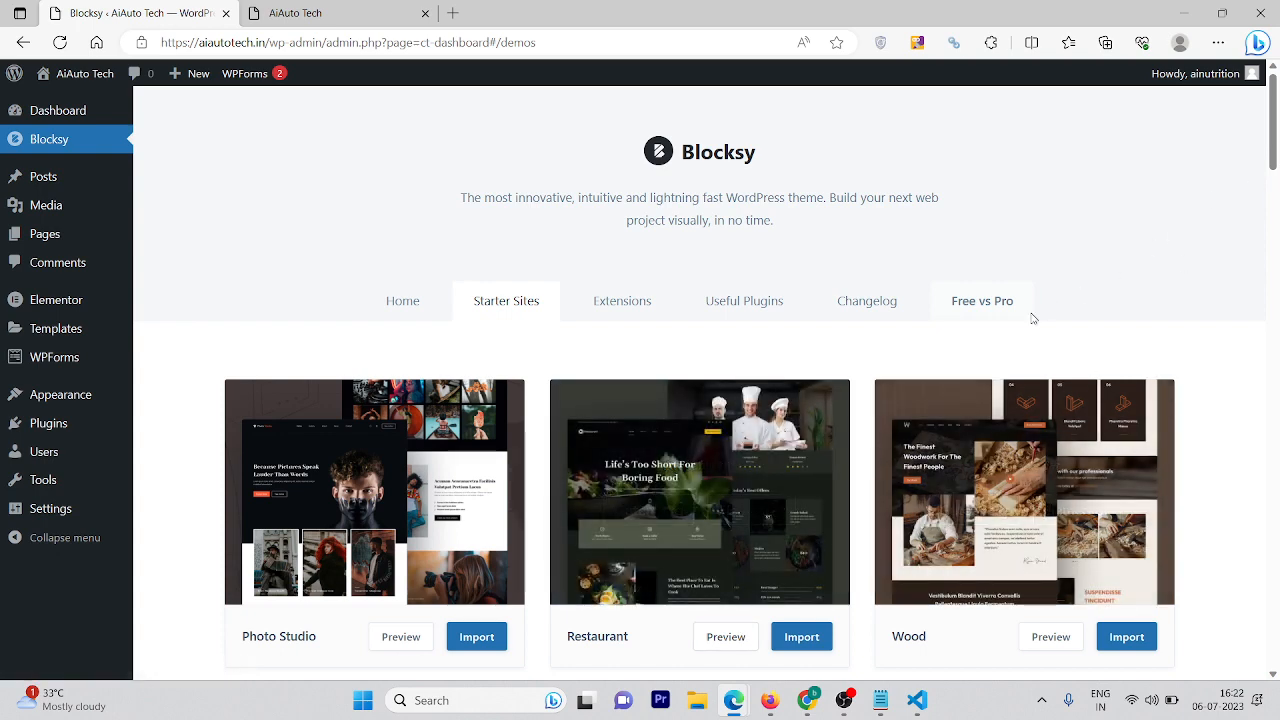
{"action": "left_click_drag", "start_coordinate": [1275, 148], "coordinate": [1061, 468]}
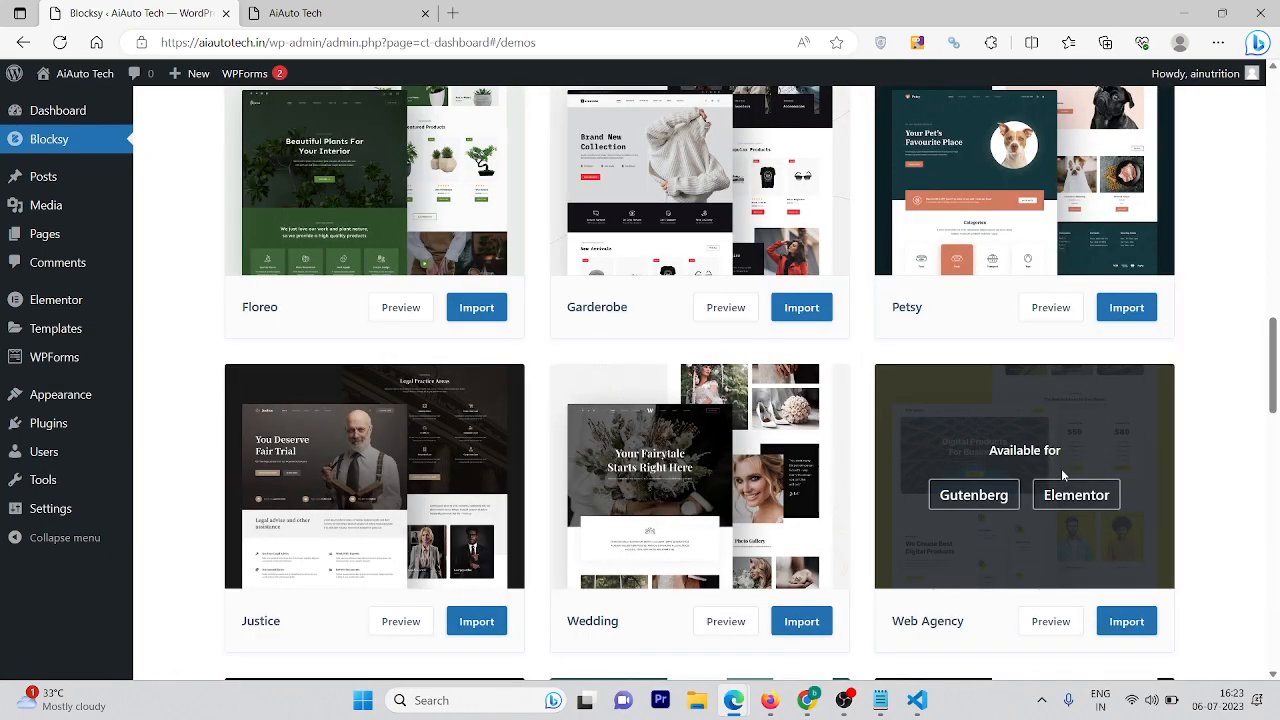
{"action": "left_click", "coordinate": [1127, 622]}
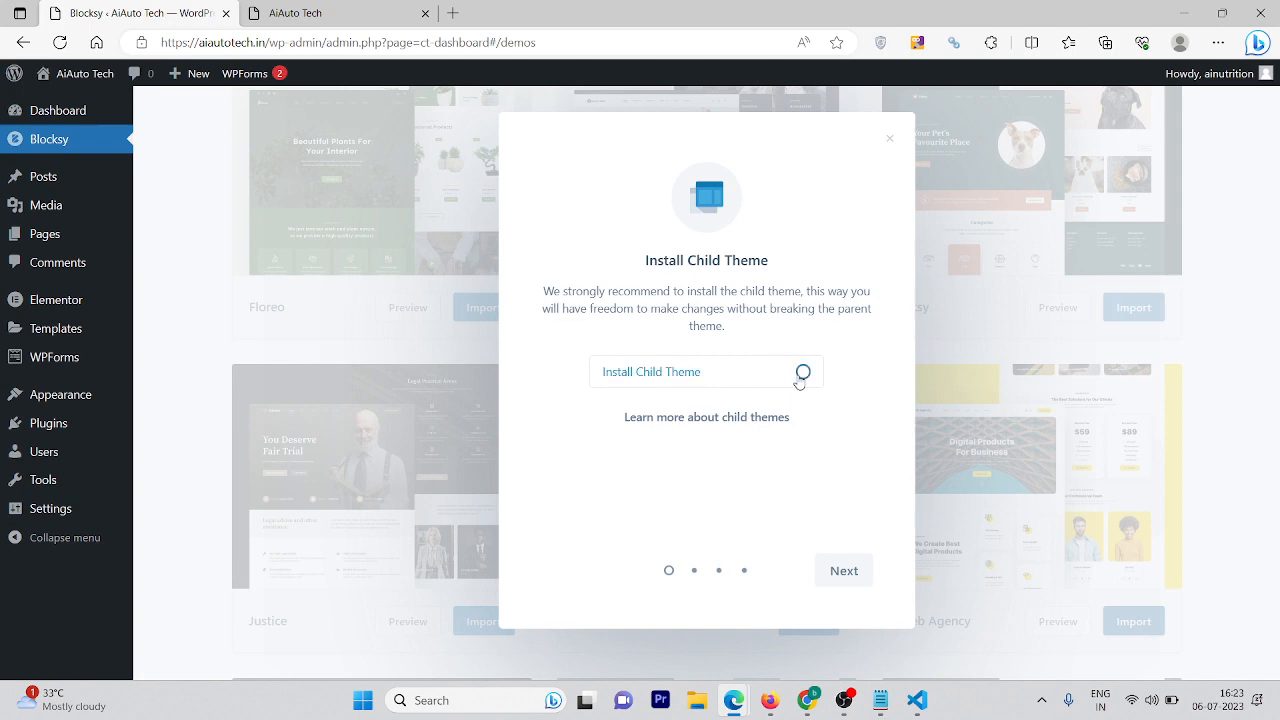
Import Web Agency with the child theme and Elementor, then view the 'Digital Products For Business' homepage
{"action": "left_click", "coordinate": [800, 378]}
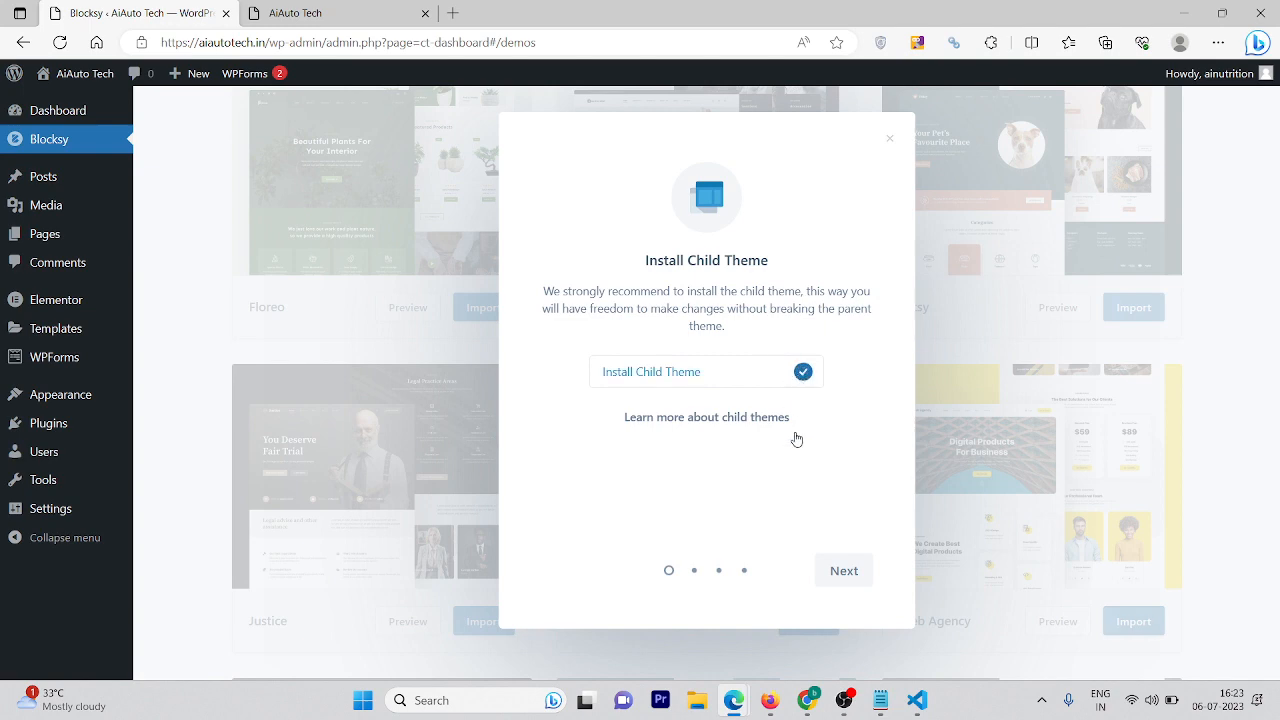
{"action": "left_click", "coordinate": [846, 586]}
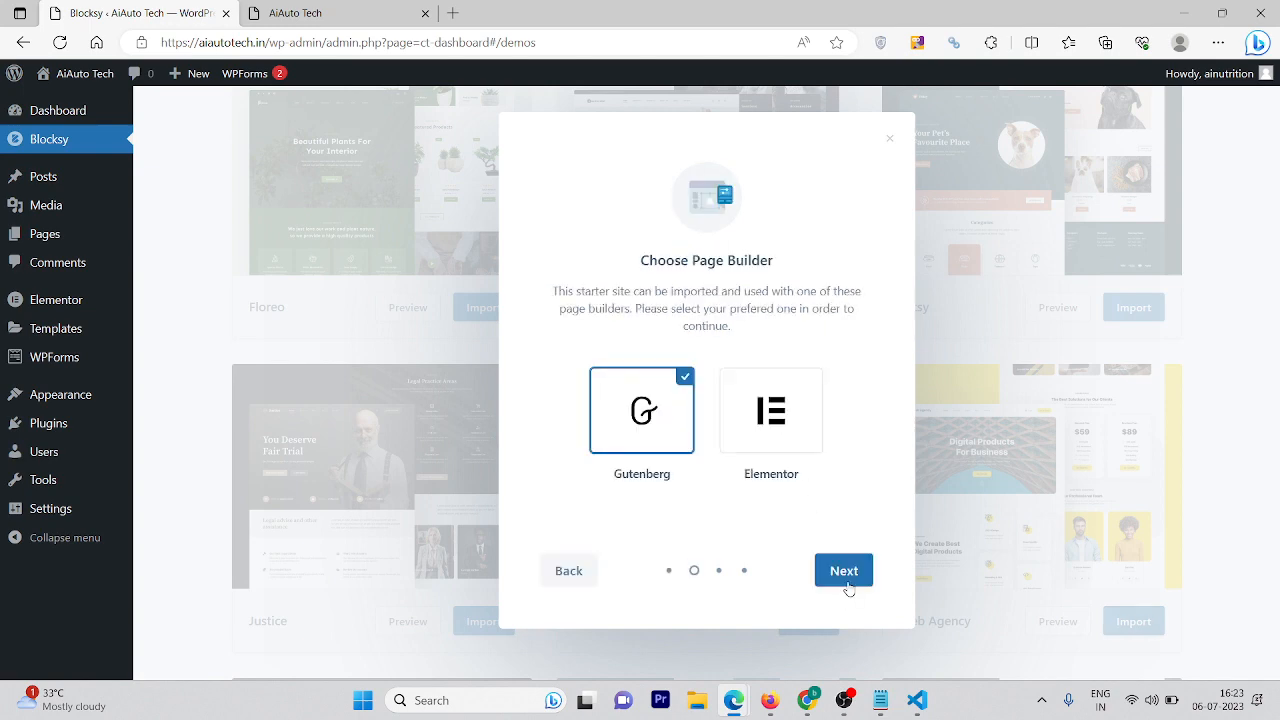
{"action": "left_click", "coordinate": [774, 423]}
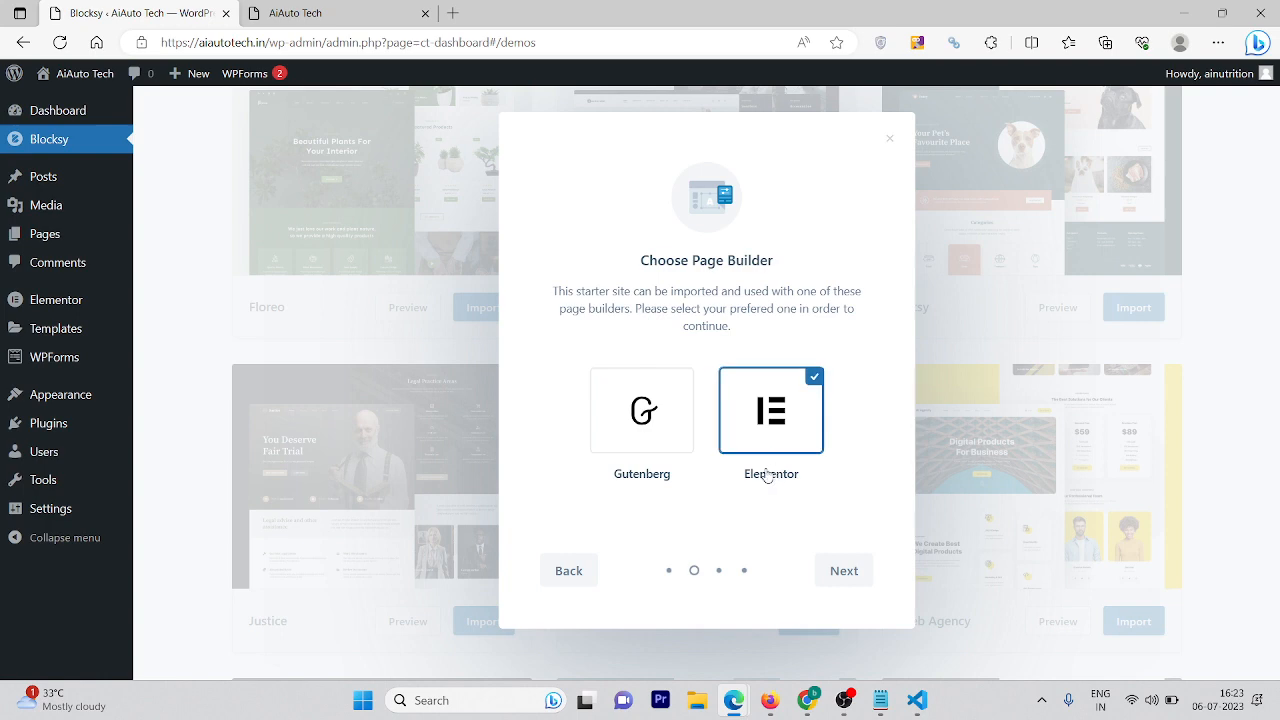
{"action": "left_click", "coordinate": [866, 581]}
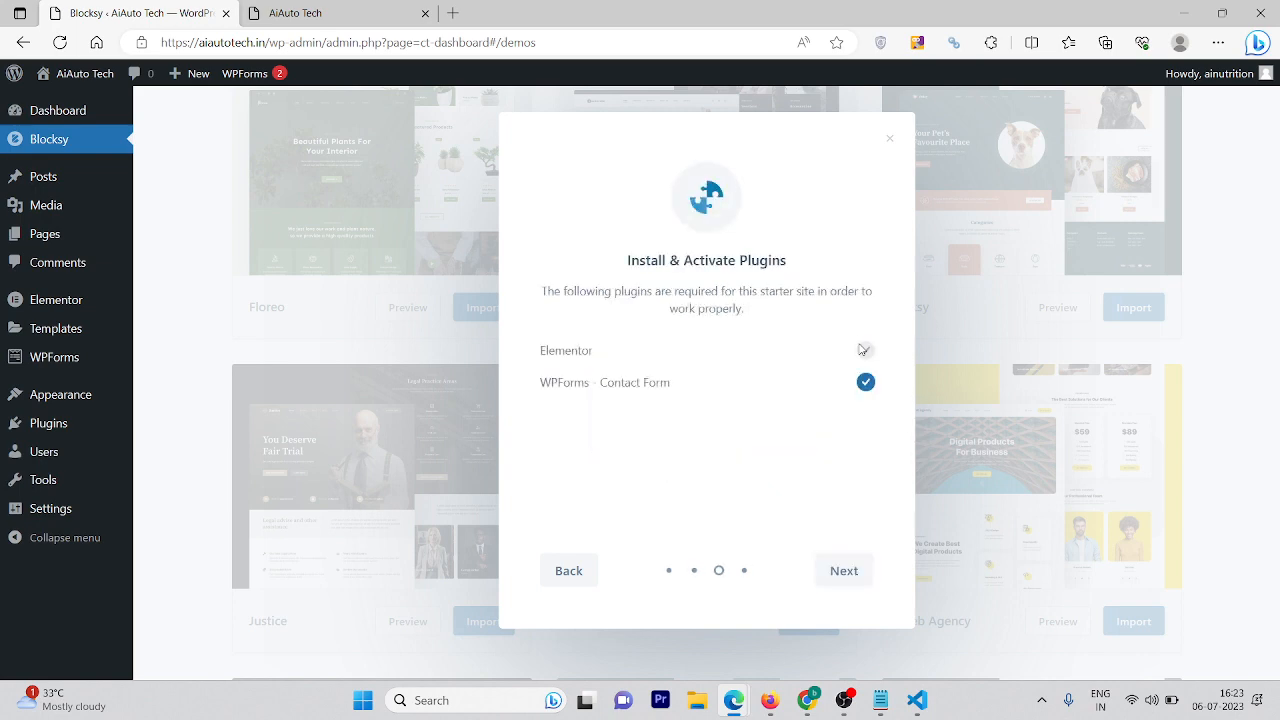
{"action": "left_click", "coordinate": [843, 573]}
{"action": "left_click", "coordinate": [836, 572]}
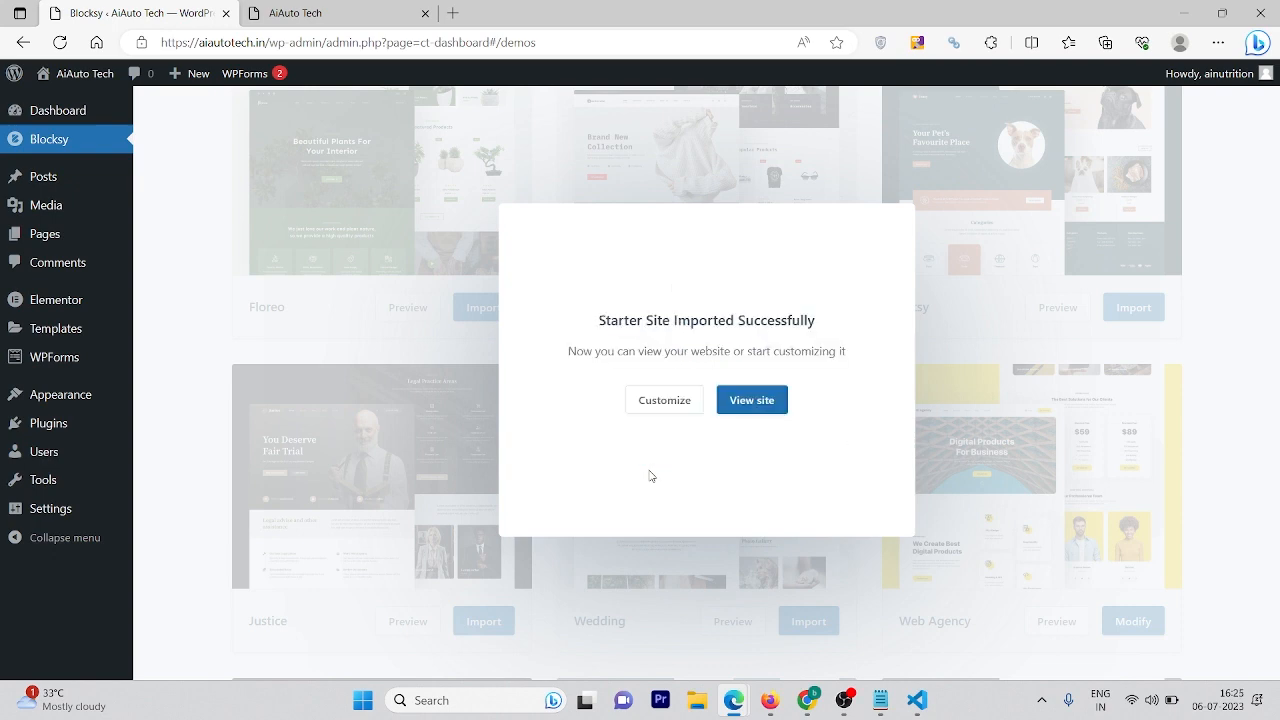
{"action": "left_click", "coordinate": [773, 409]}
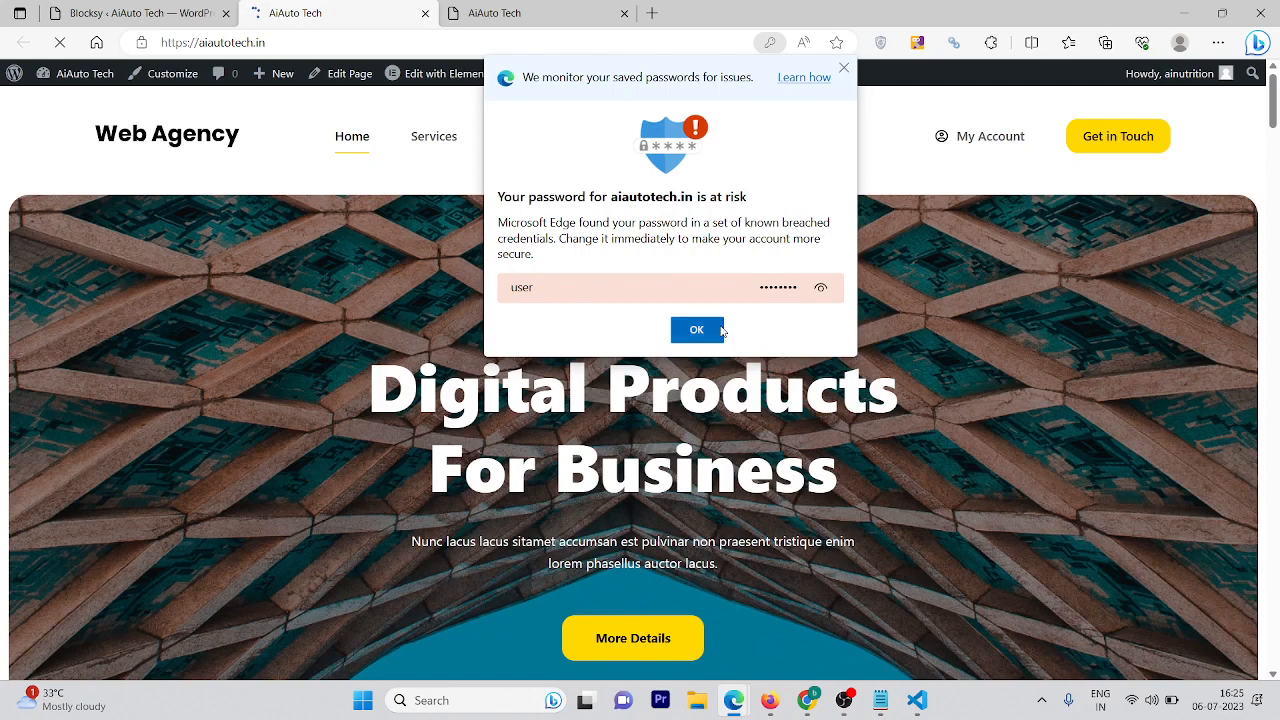
Dismiss the browser's password warning and scroll down through the page
{"action": "left_click", "coordinate": [697, 330]}
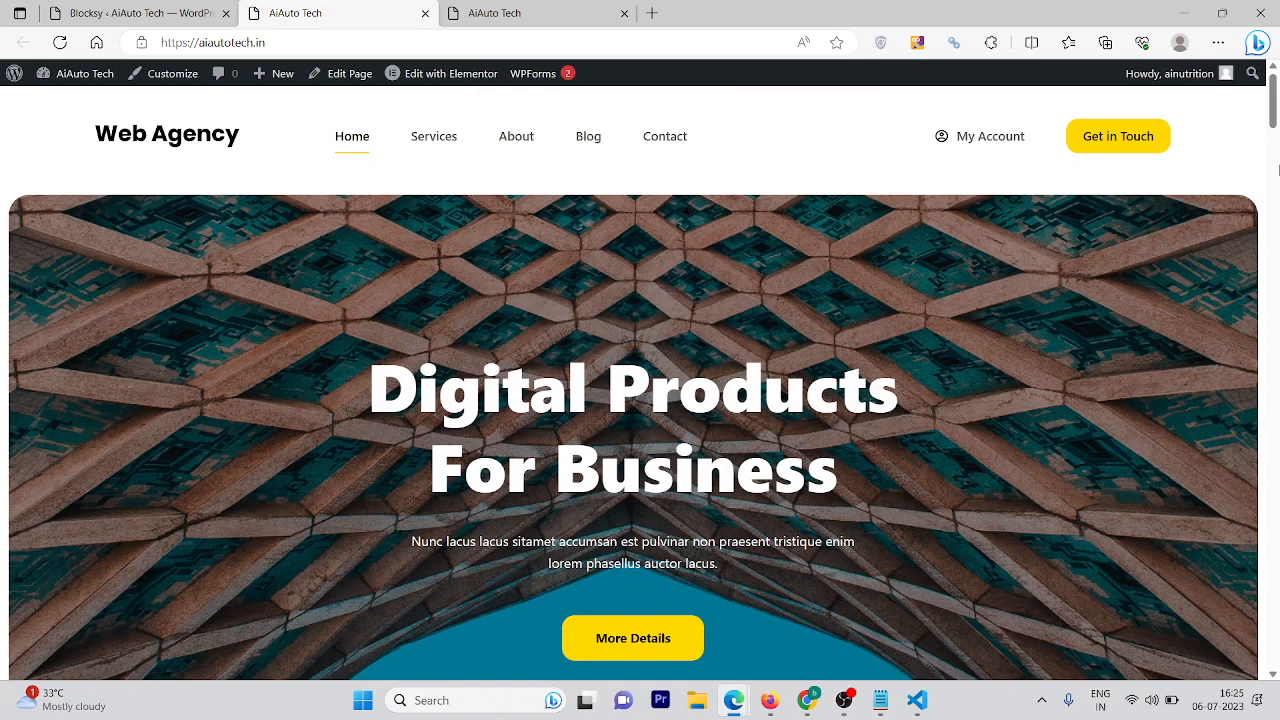
{"action": "scroll", "coordinate": [1277, 170], "scroll_direction": "down", "scroll_amount": 5}
{"action": "scroll", "coordinate": [1277, 170], "scroll_direction": "down", "scroll_amount": 15}
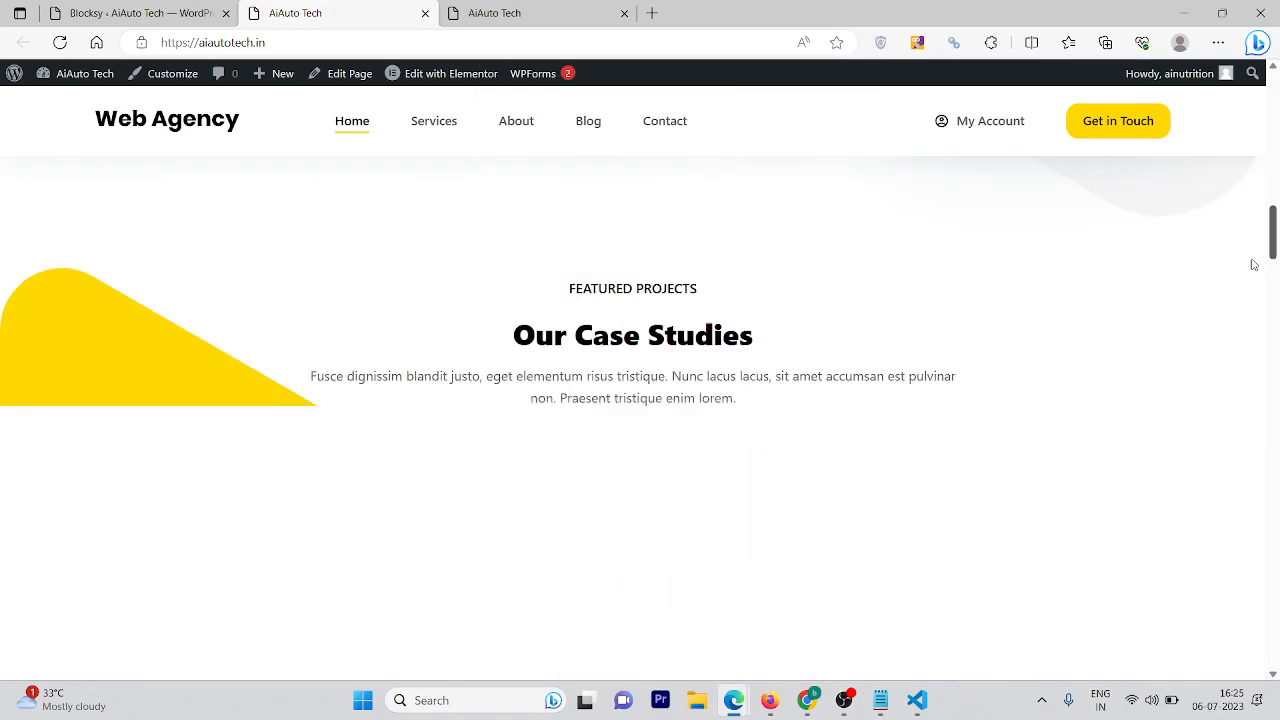
{"action": "scroll", "coordinate": [1277, 448], "scroll_direction": "down", "scroll_amount": 15}
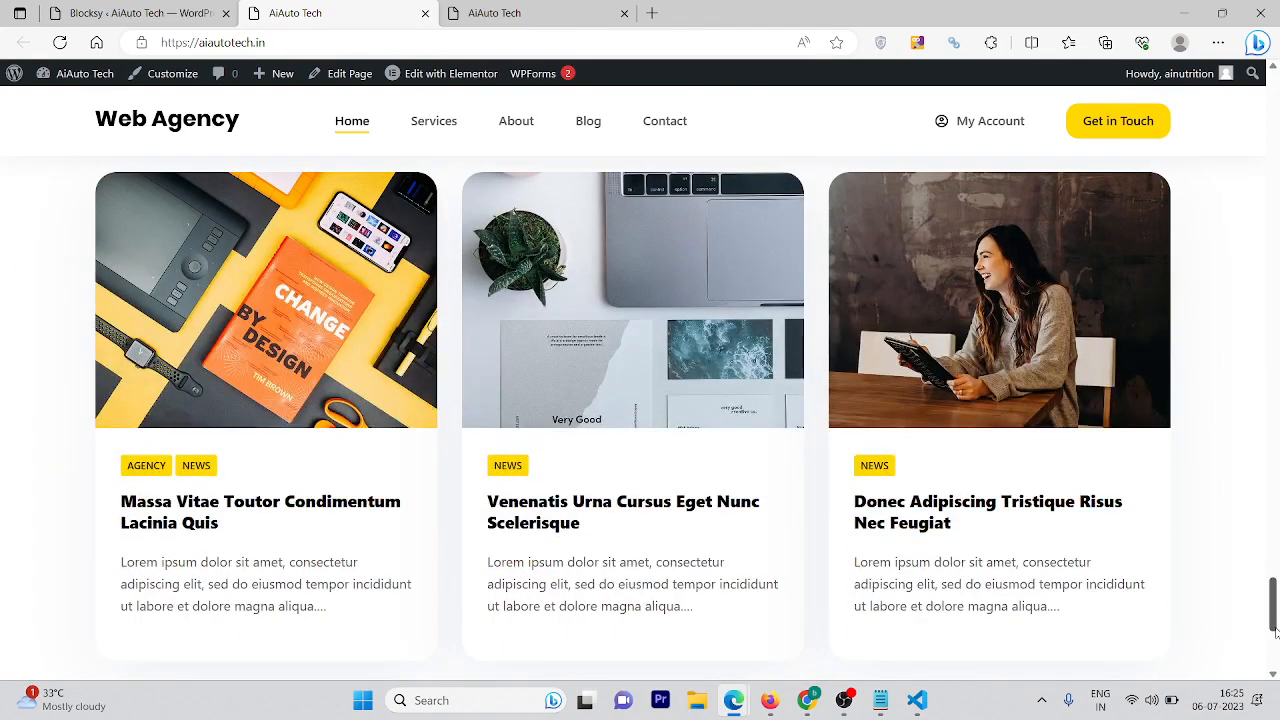
{"action": "scroll", "coordinate": [1275, 630], "scroll_direction": "down", "scroll_amount": 4}
{"action": "left_click_drag", "start_coordinate": [1275, 640], "coordinate": [1279, 65]}
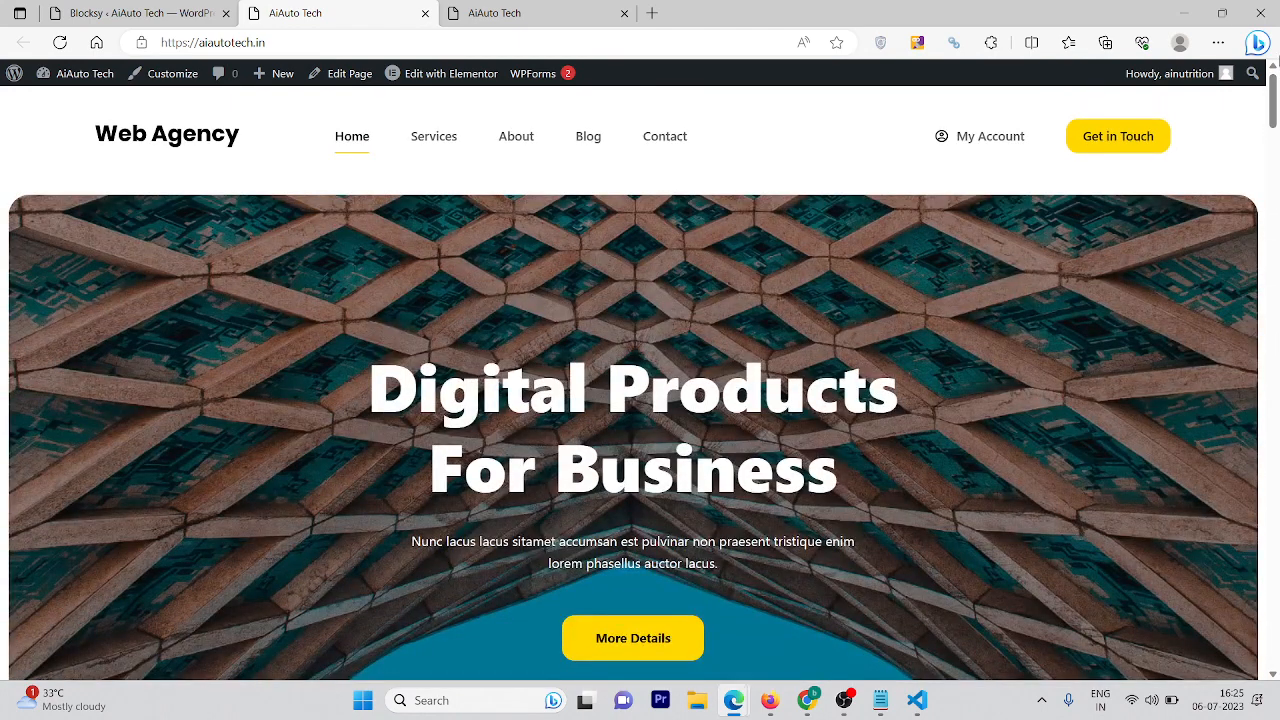
Close the 'Starter Site Imported Successfully' dialog and return to the live AiAuto Tech homepage
{"action": "left_click", "coordinate": [105, 8]}
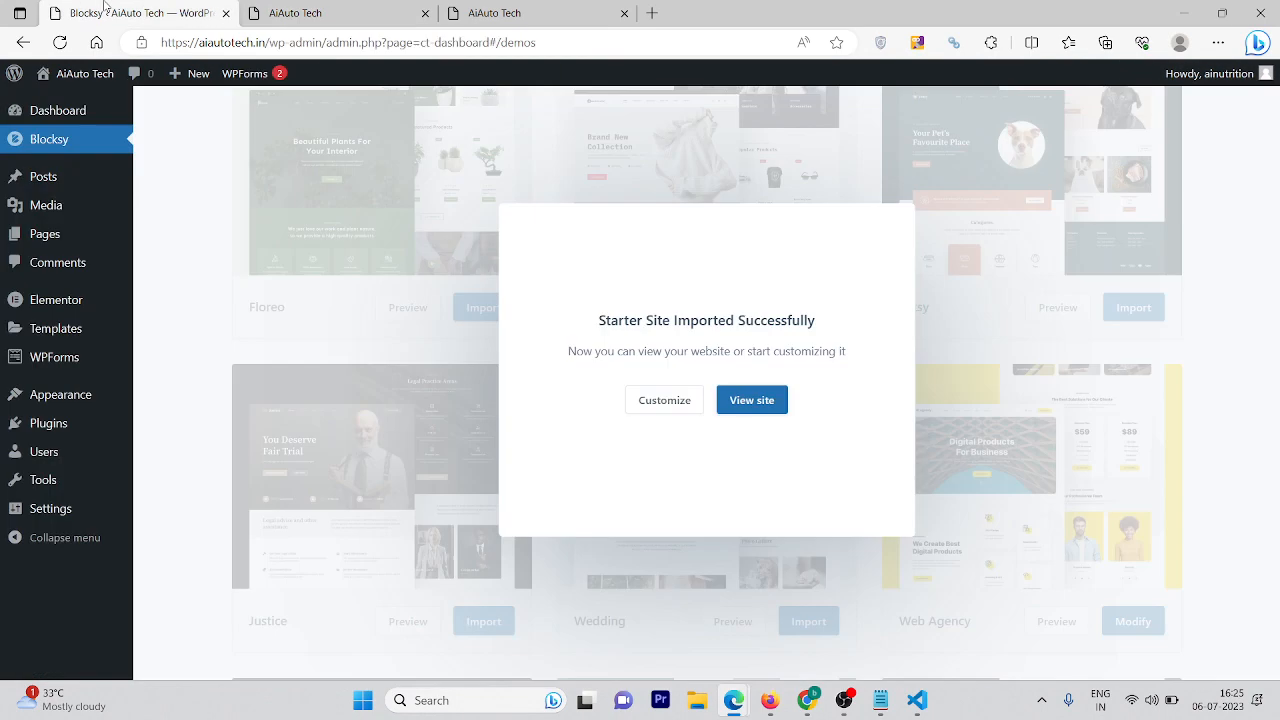
{"action": "left_click", "coordinate": [401, 267]}
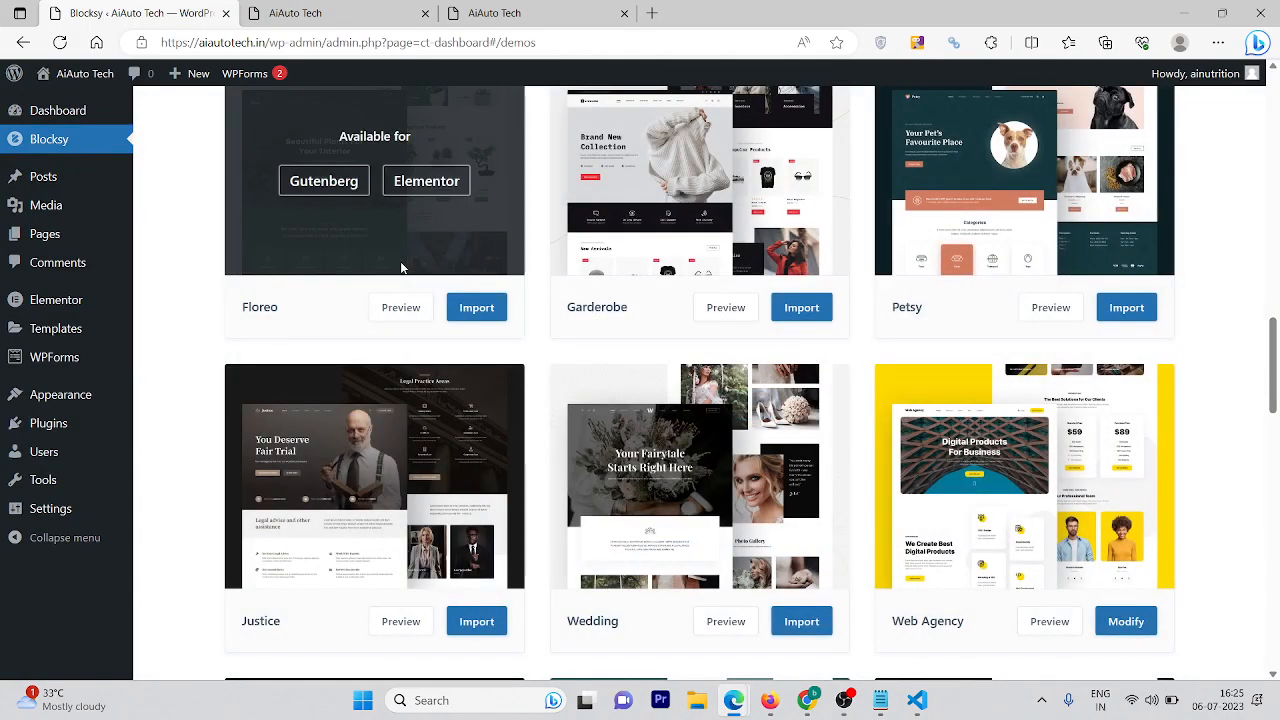
{"action": "left_click", "coordinate": [398, 8]}
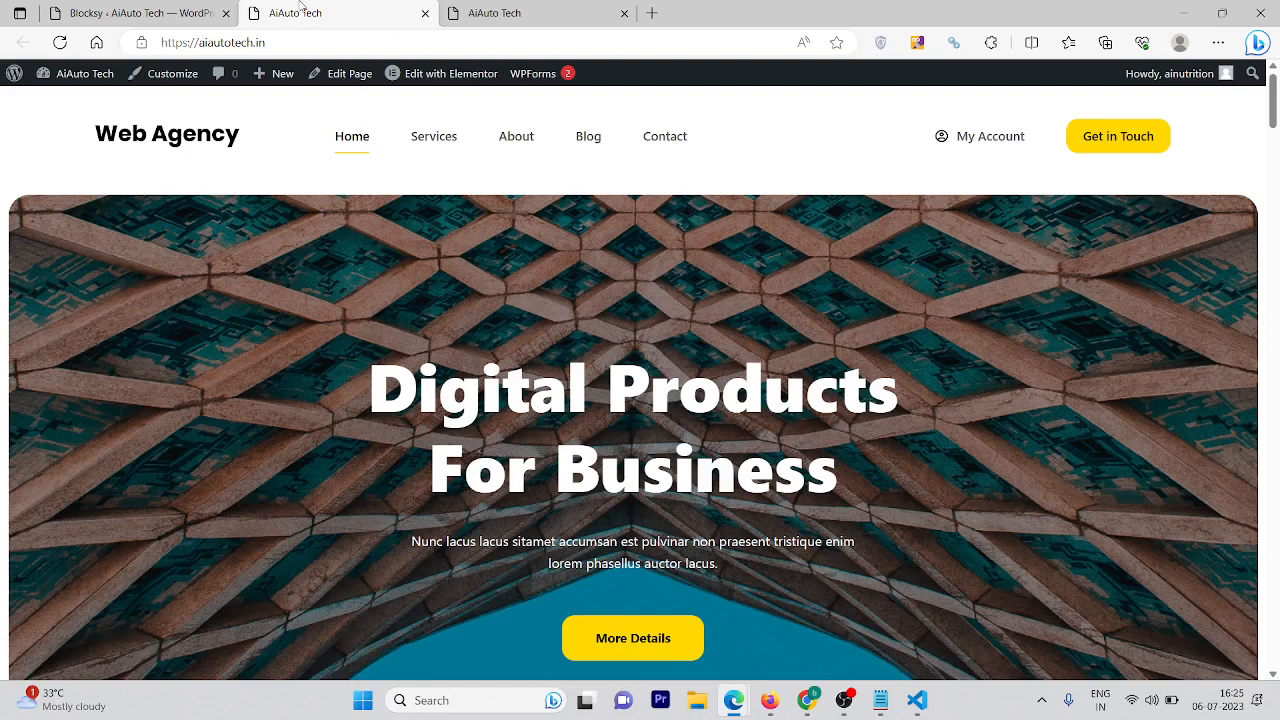
{"action": "left_click", "coordinate": [150, 10]}
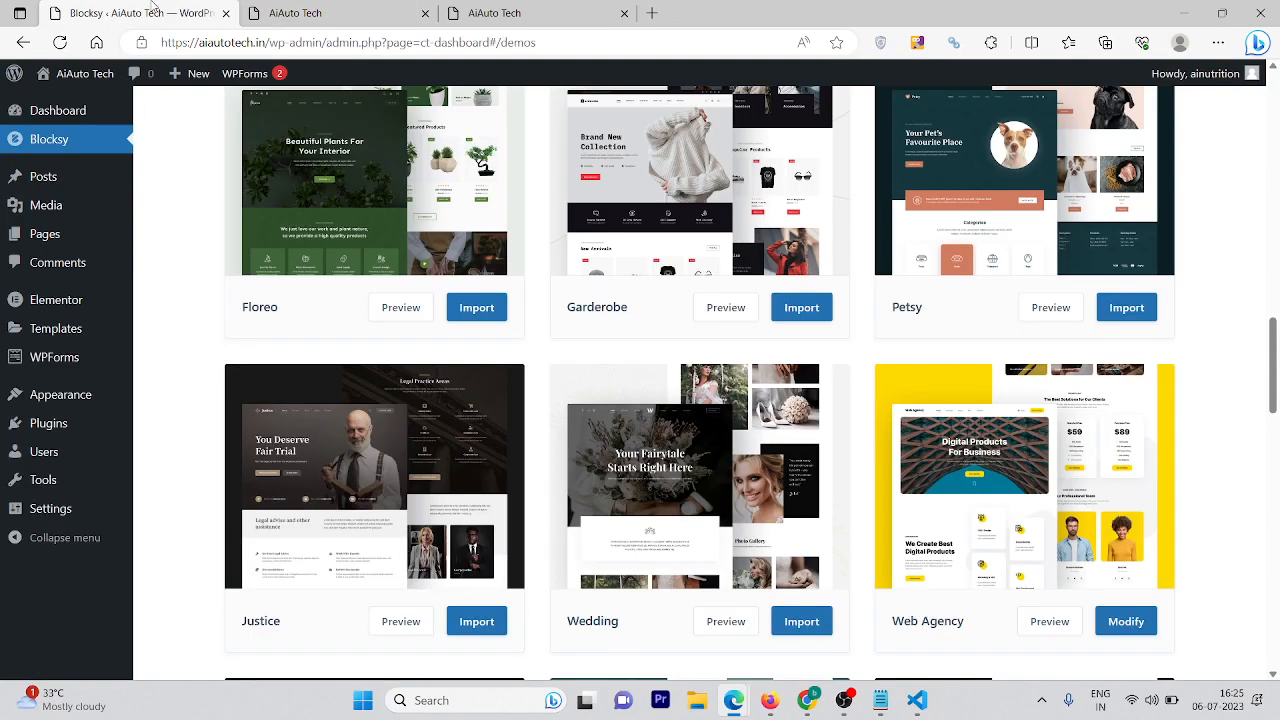
{"action": "left_click", "coordinate": [320, 10]}
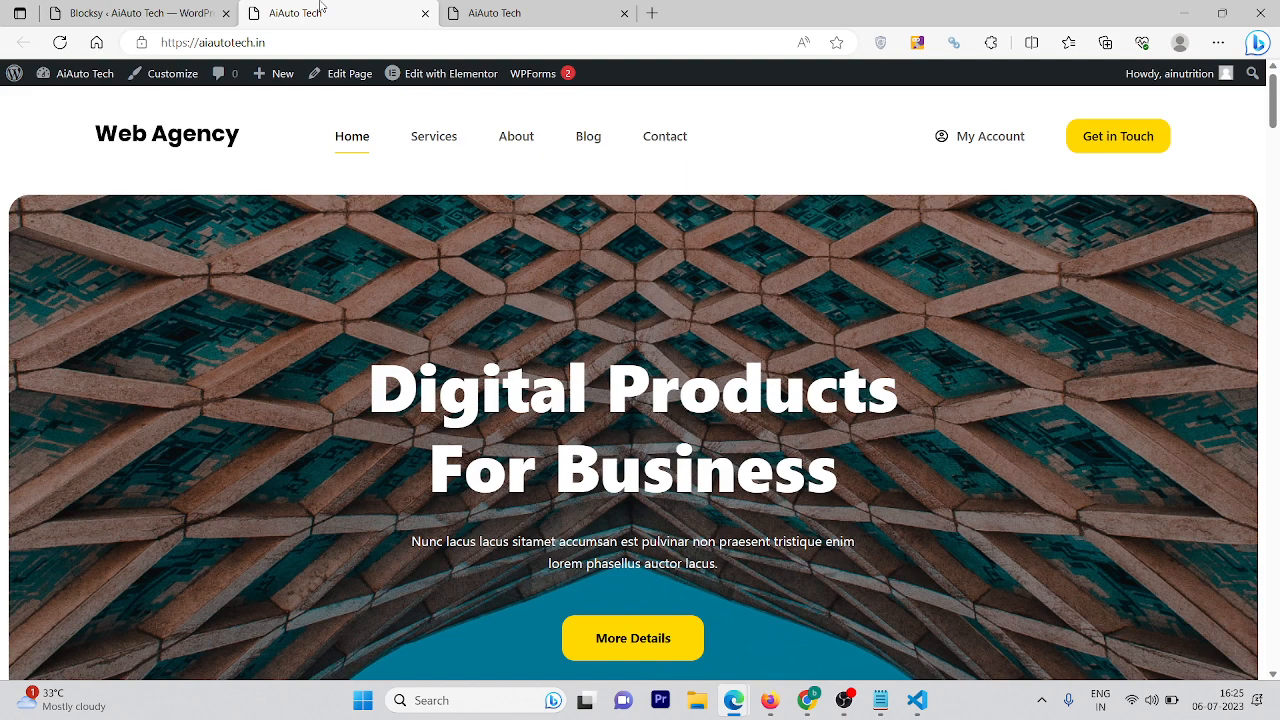
{"action": "right_click", "coordinate": [189, 438]}
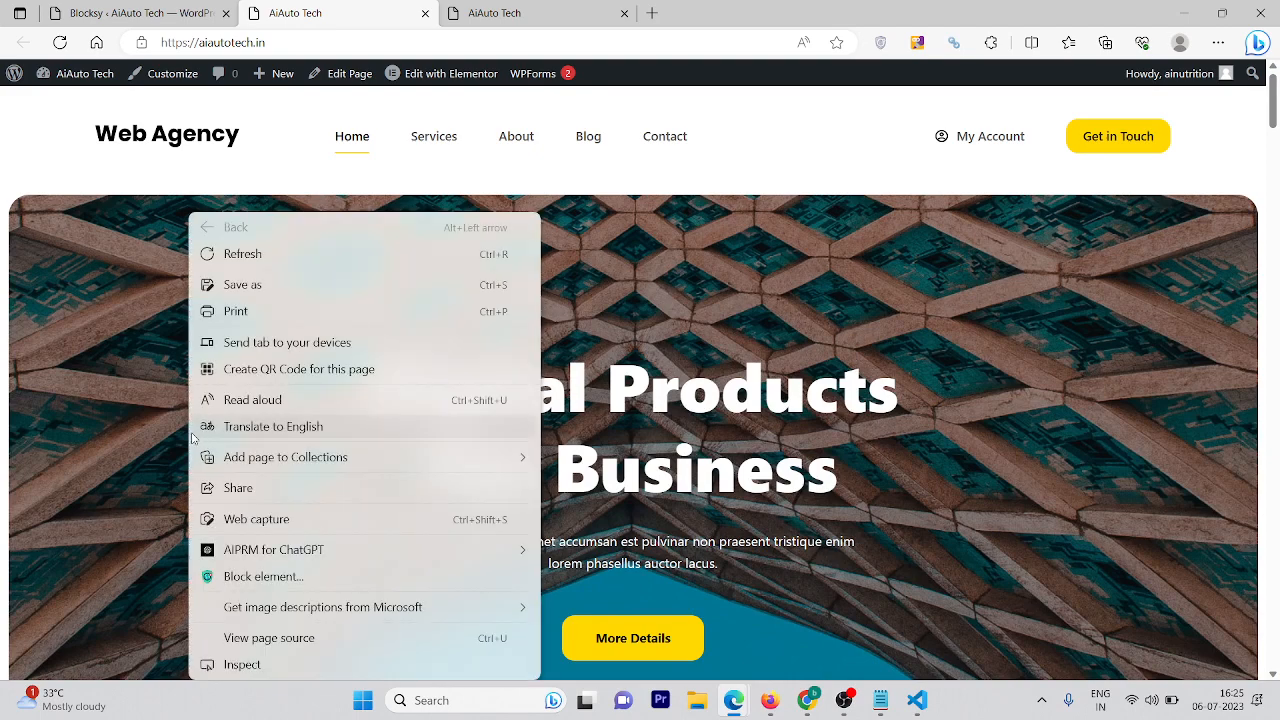
Preview the homepage in iPhone SE (375×667) emulation and open then close its hamburger menu
{"action": "left_click", "coordinate": [222, 678]}
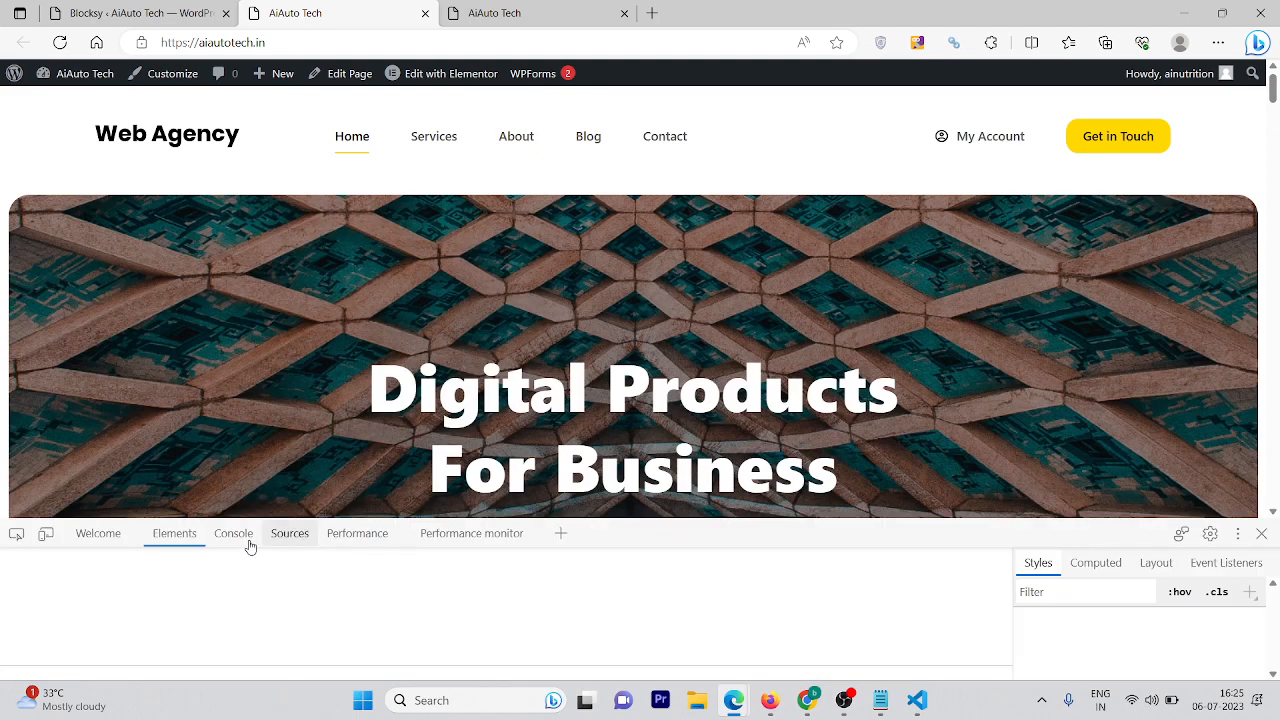
{"action": "left_click", "coordinate": [46, 535]}
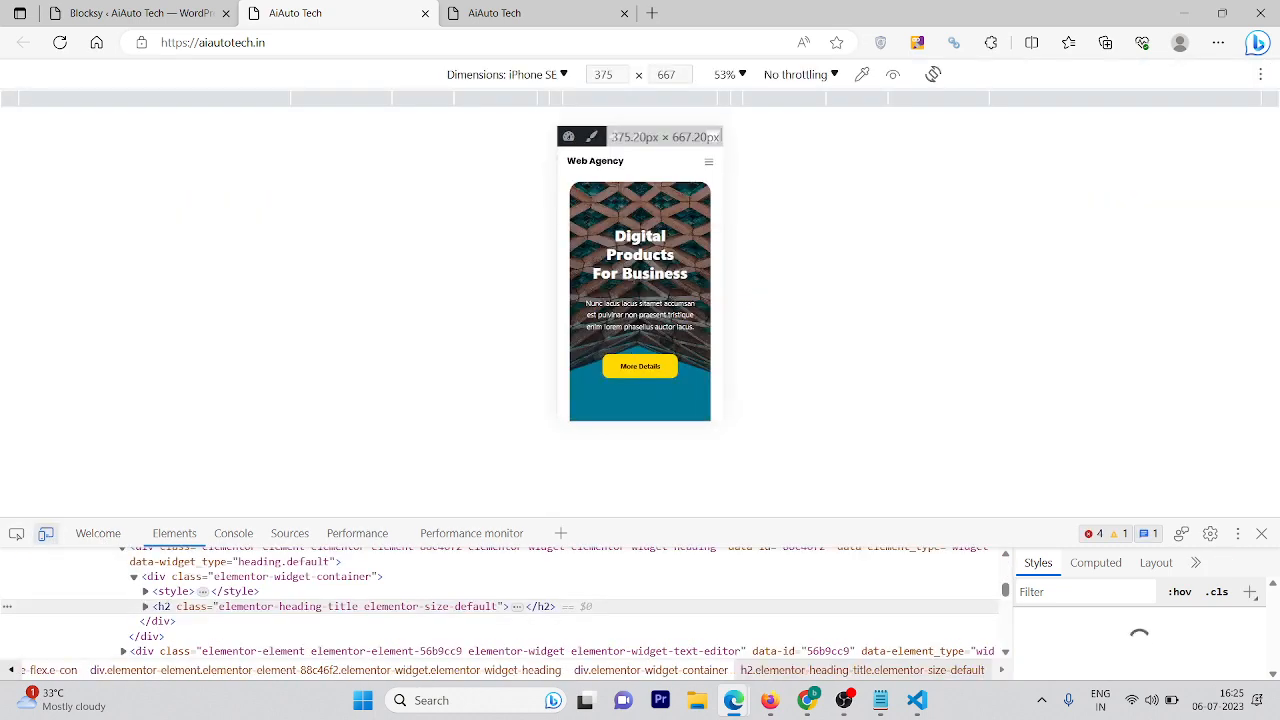
{"action": "scroll", "coordinate": [664, 326], "scroll_direction": "down", "scroll_amount": 3}
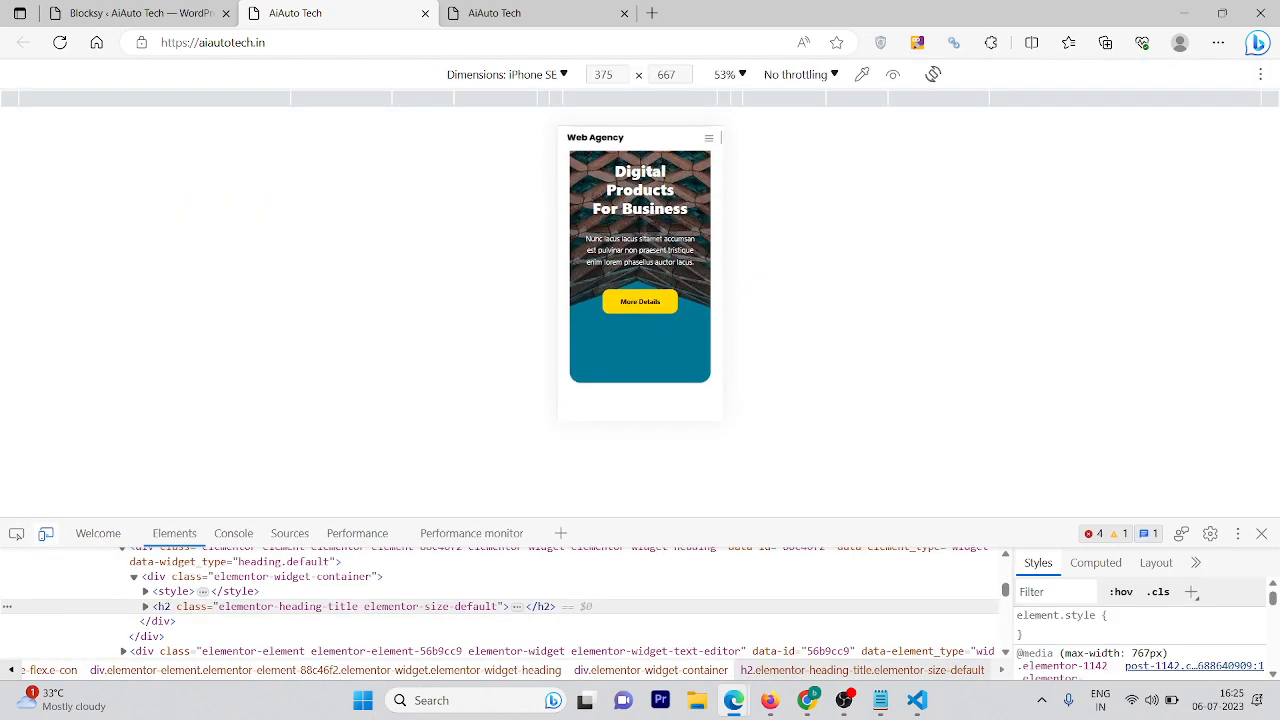
{"action": "scroll", "coordinate": [650, 290], "scroll_direction": "up", "scroll_amount": 3}
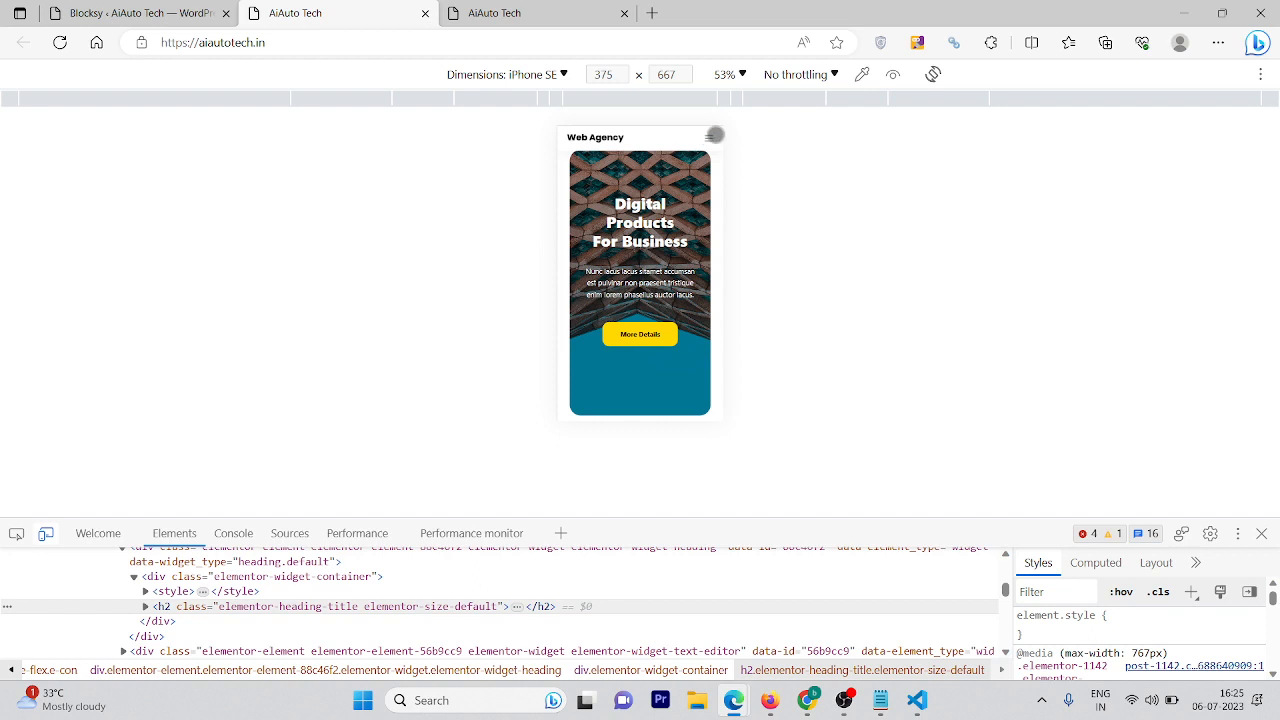
{"action": "left_click", "coordinate": [713, 135]}
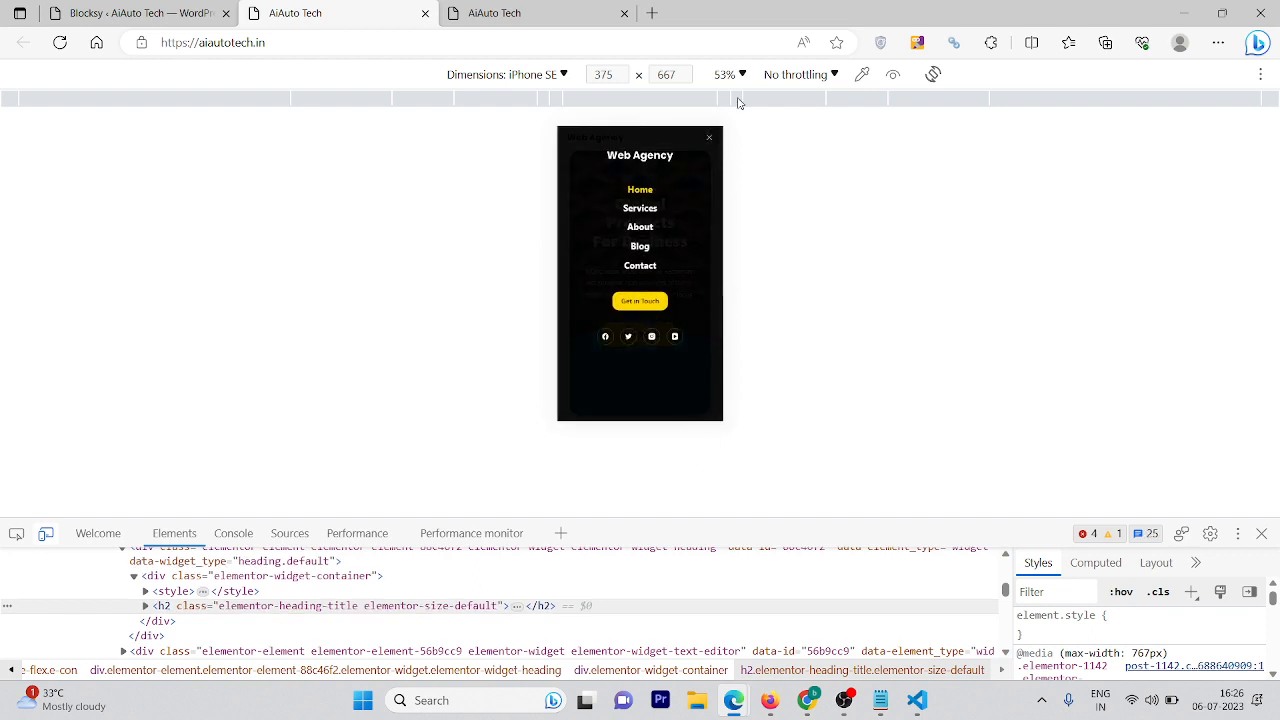
{"action": "left_click", "coordinate": [709, 138]}
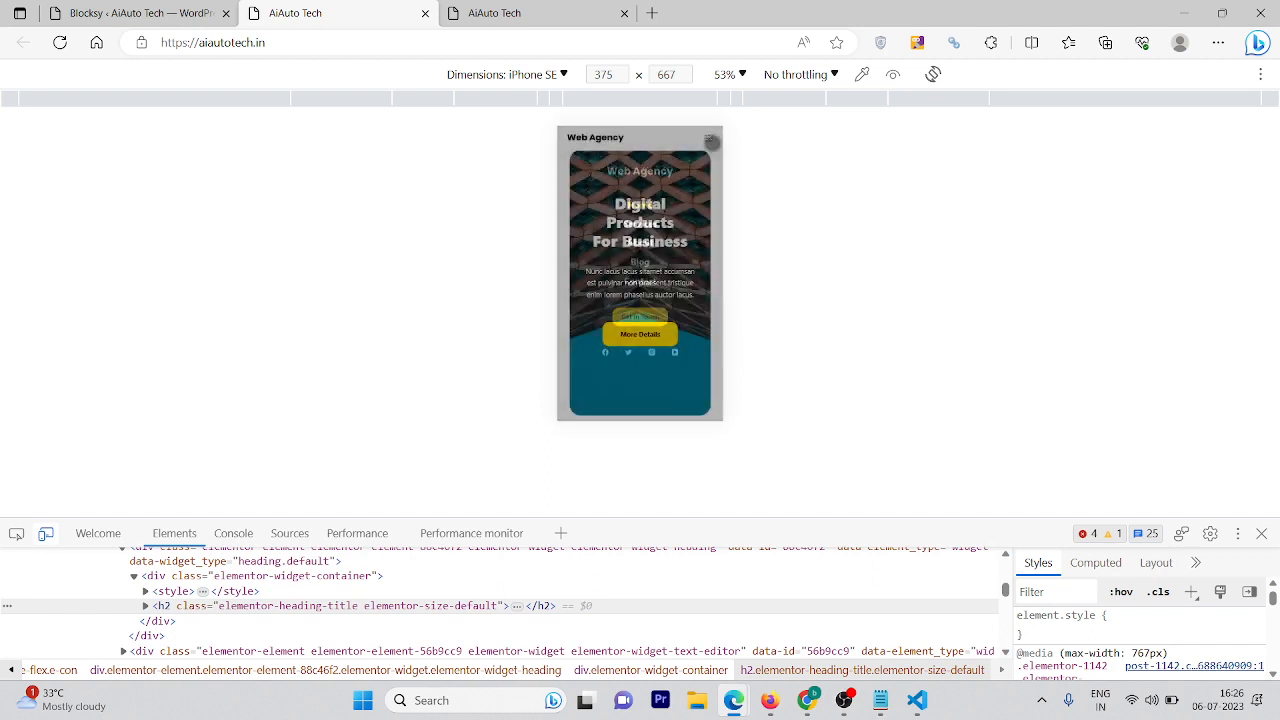
Scroll through the mobile layout, then close DevTools to restore the desktop view
{"action": "scroll", "coordinate": [696, 284], "scroll_direction": "down", "scroll_amount": 10}
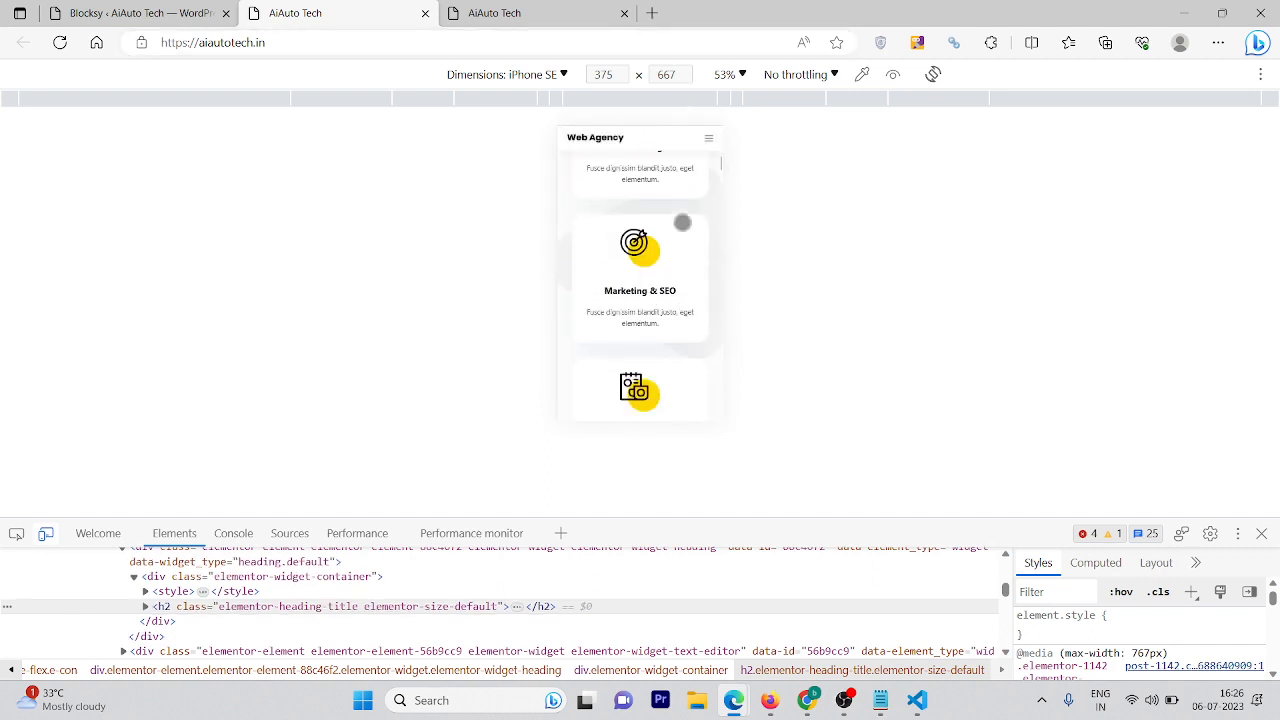
{"action": "scroll", "coordinate": [663, 355], "scroll_direction": "down", "scroll_amount": 5}
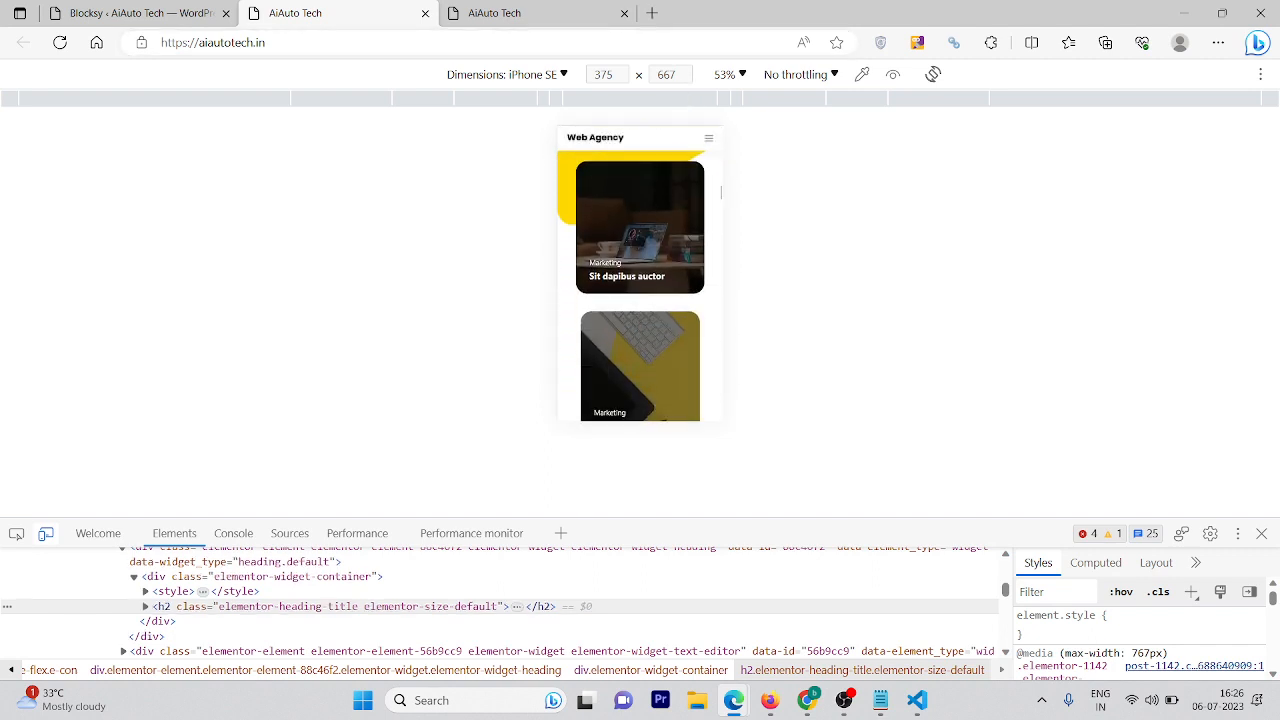
{"action": "scroll", "coordinate": [628, 137], "scroll_direction": "down", "scroll_amount": 10}
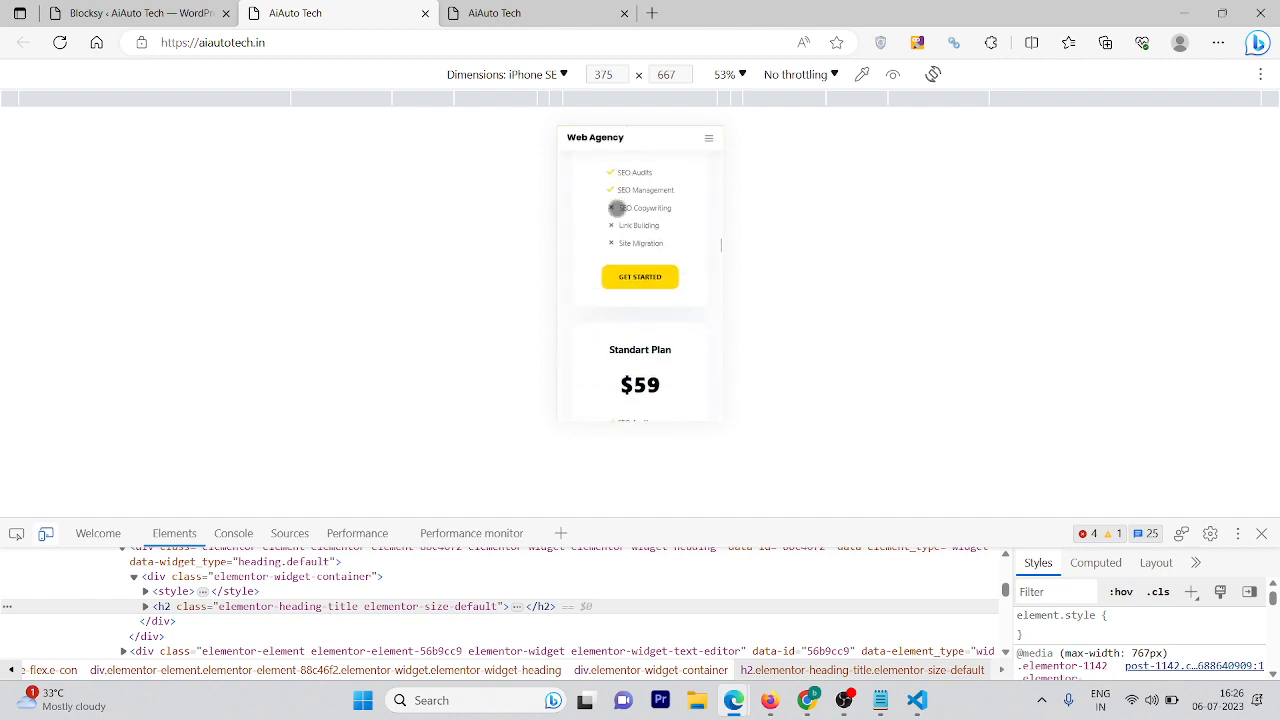
{"action": "left_click_drag", "start_coordinate": [624, 348], "coordinate": [627, 66]}
{"action": "left_click_drag", "start_coordinate": [640, 337], "coordinate": [624, 74]}
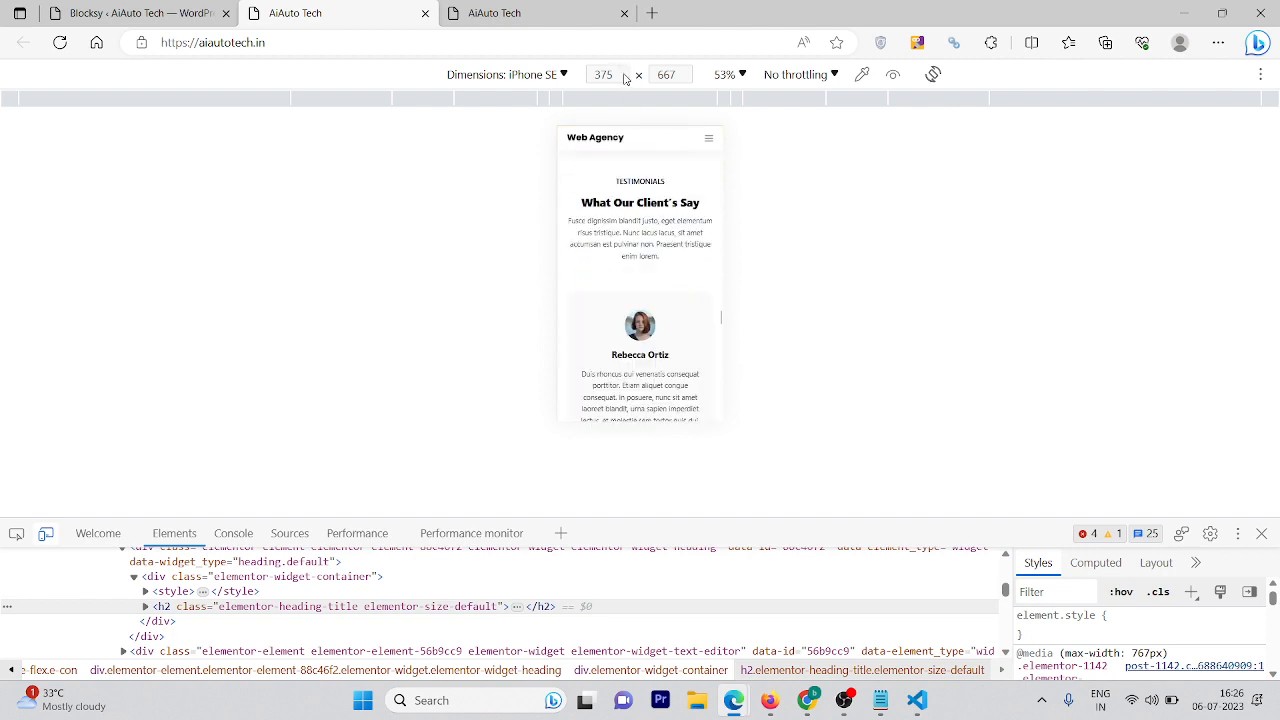
{"action": "left_click_drag", "start_coordinate": [621, 290], "coordinate": [618, 120]}
{"action": "scroll", "coordinate": [668, 300], "scroll_direction": "down", "scroll_amount": 4}
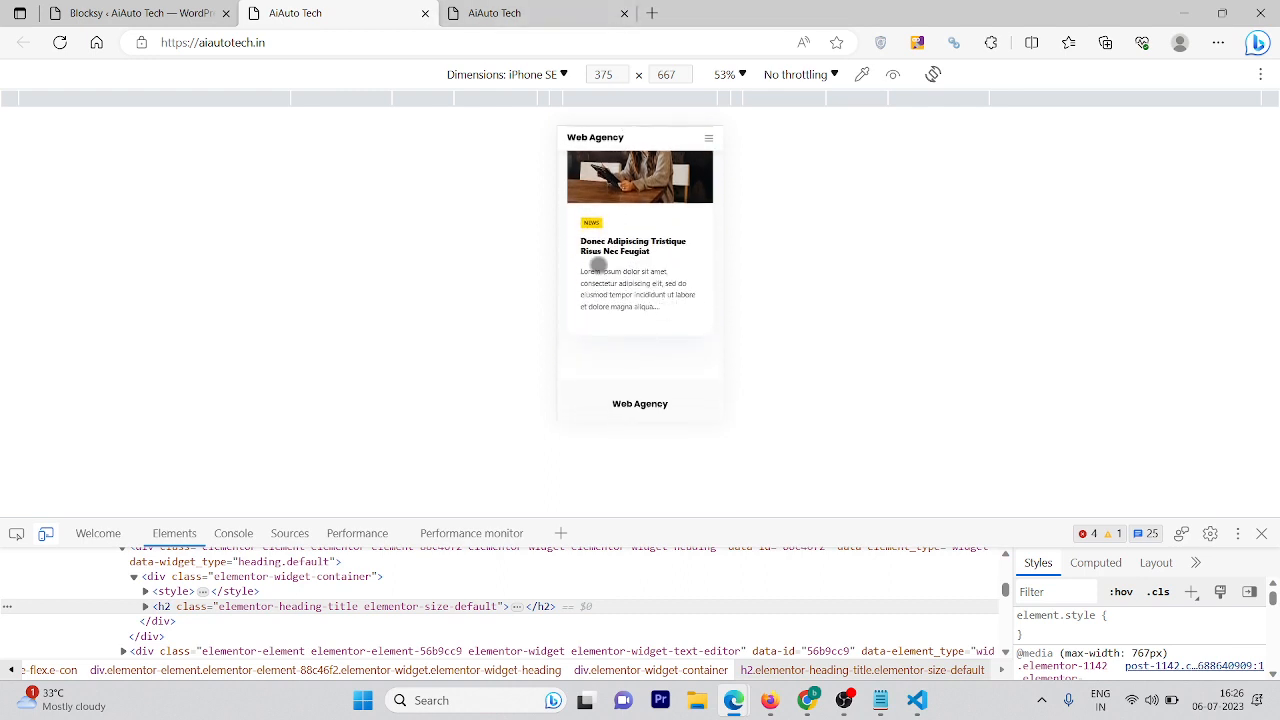
{"action": "scroll", "coordinate": [620, 260], "scroll_direction": "down", "scroll_amount": 6}
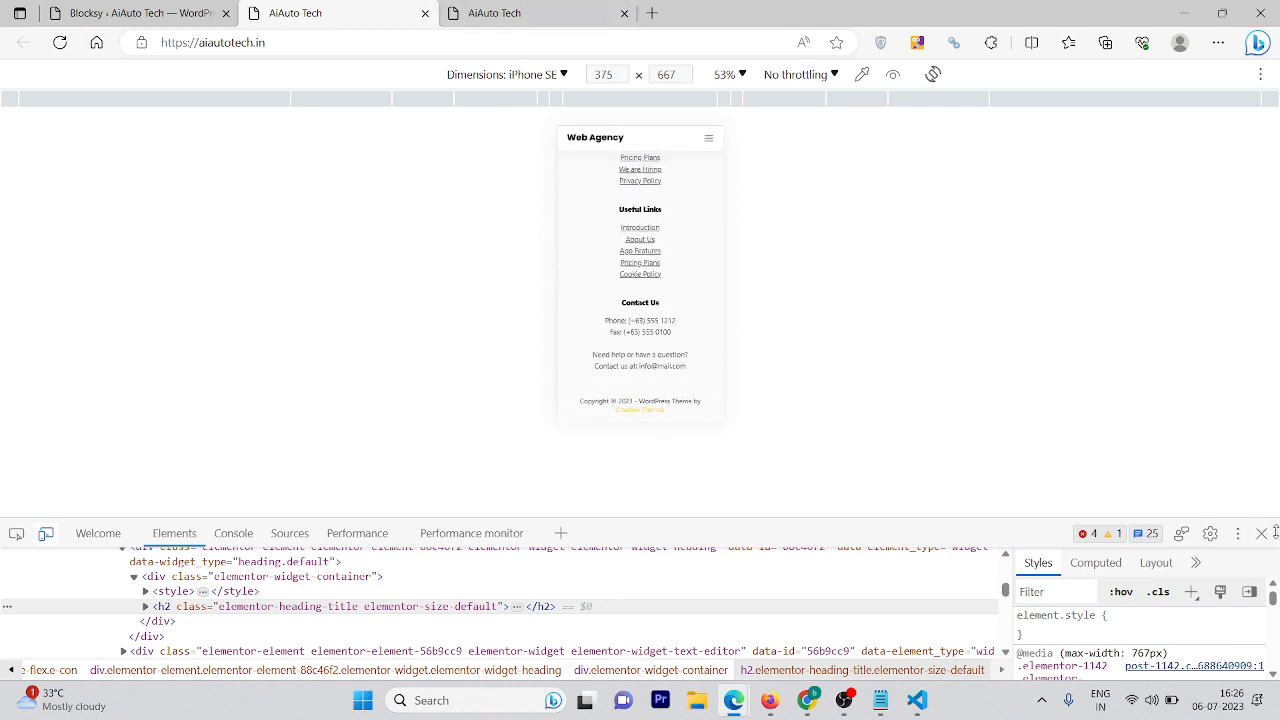
{"action": "left_click", "coordinate": [1266, 535]}
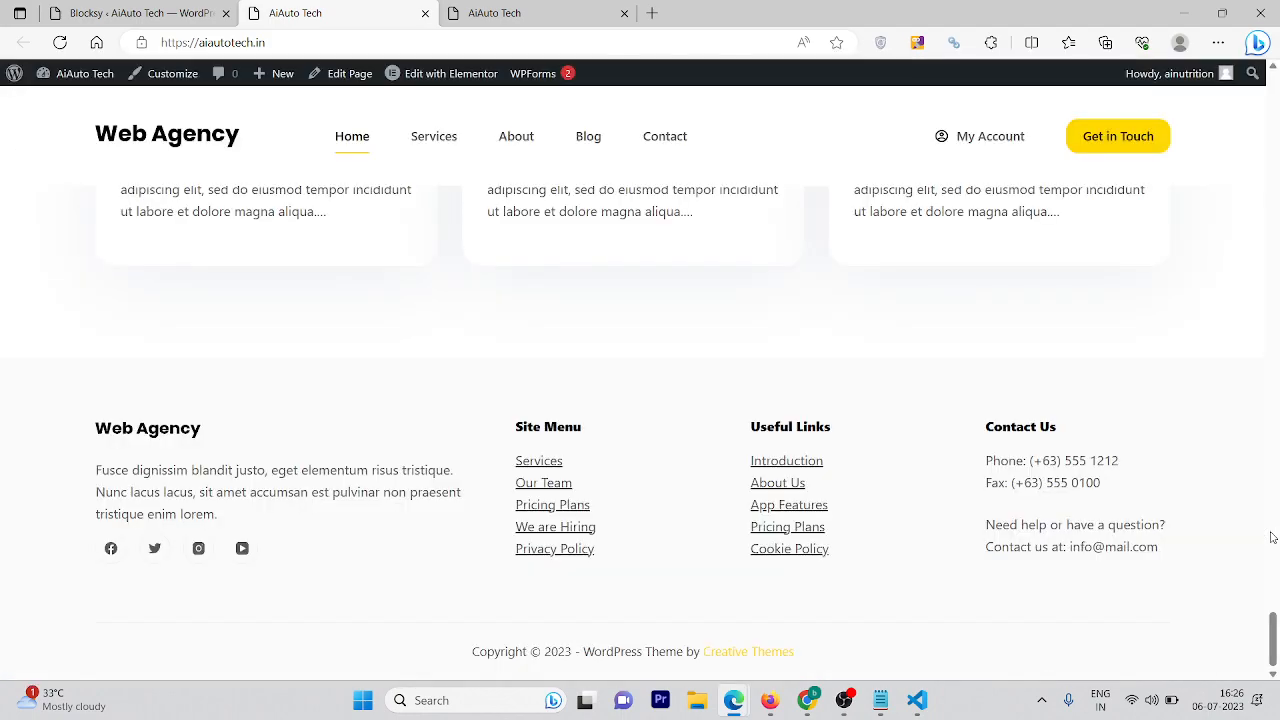
{"action": "scroll", "coordinate": [1278, 352], "scroll_direction": "up", "scroll_amount": 10}
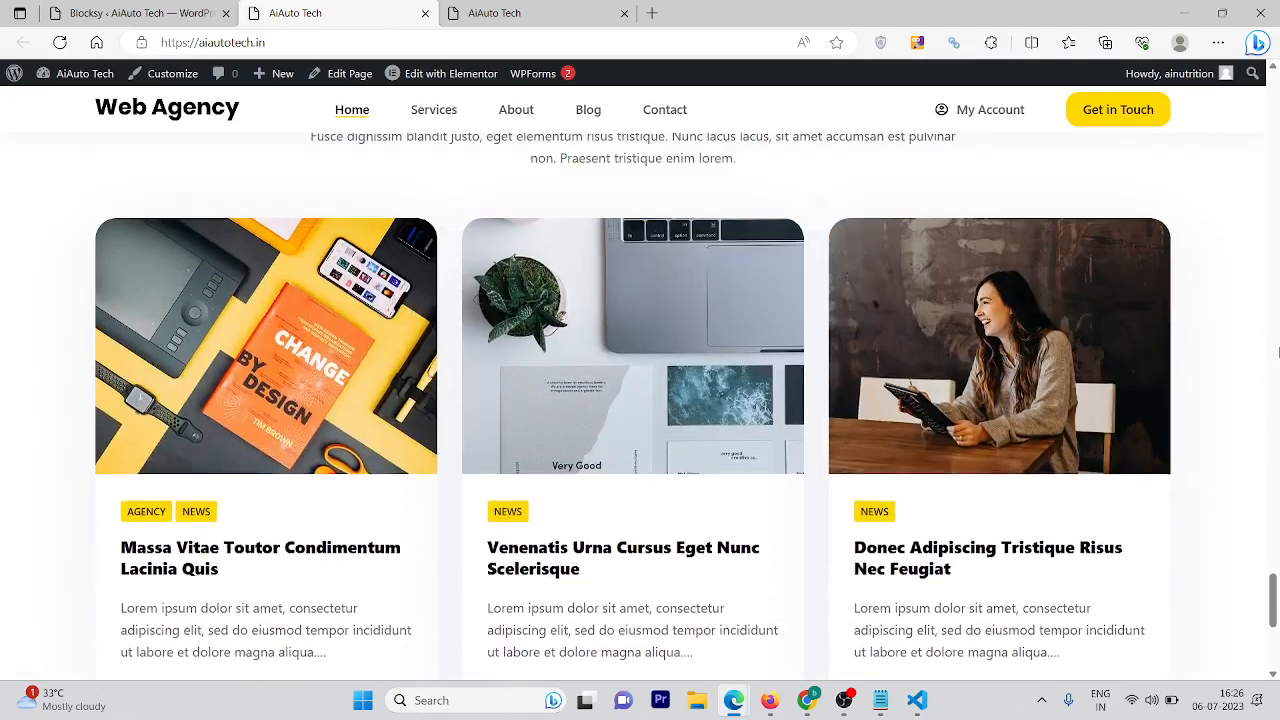
{"action": "scroll", "coordinate": [1278, 352], "scroll_direction": "up", "scroll_amount": 10}
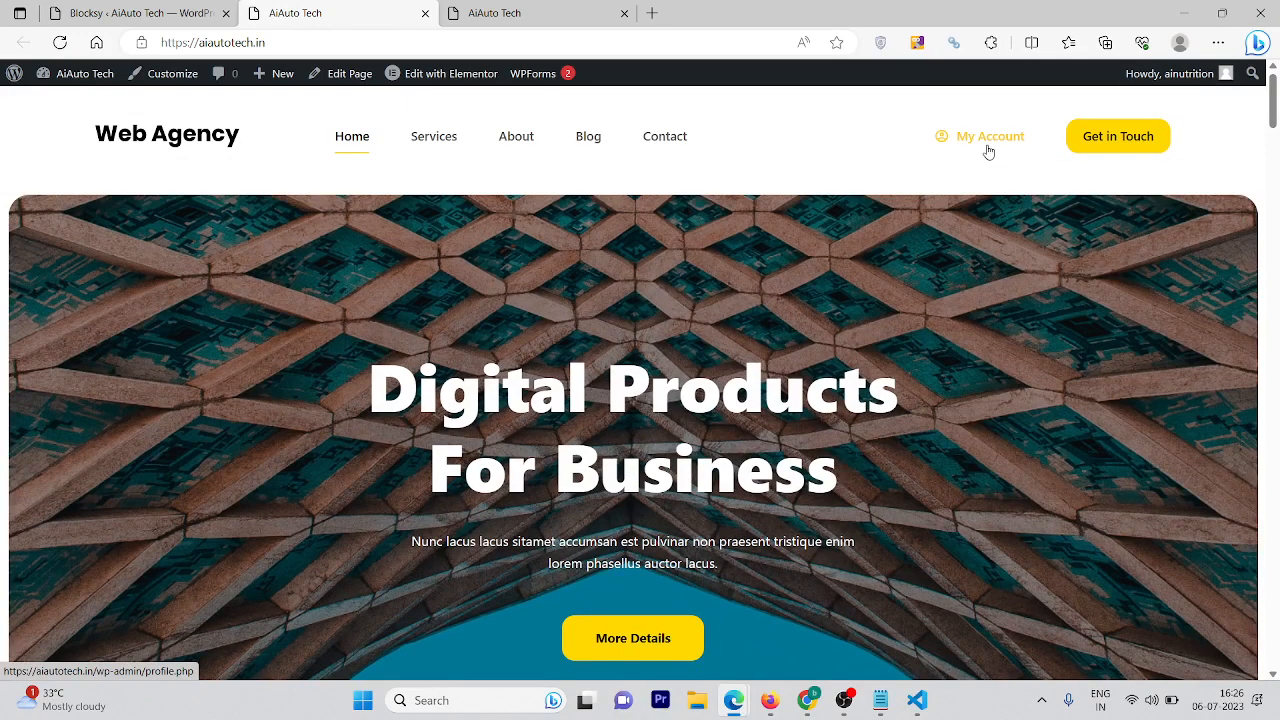
{"action": "scroll", "coordinate": [1268, 297], "scroll_direction": "down", "scroll_amount": 8}
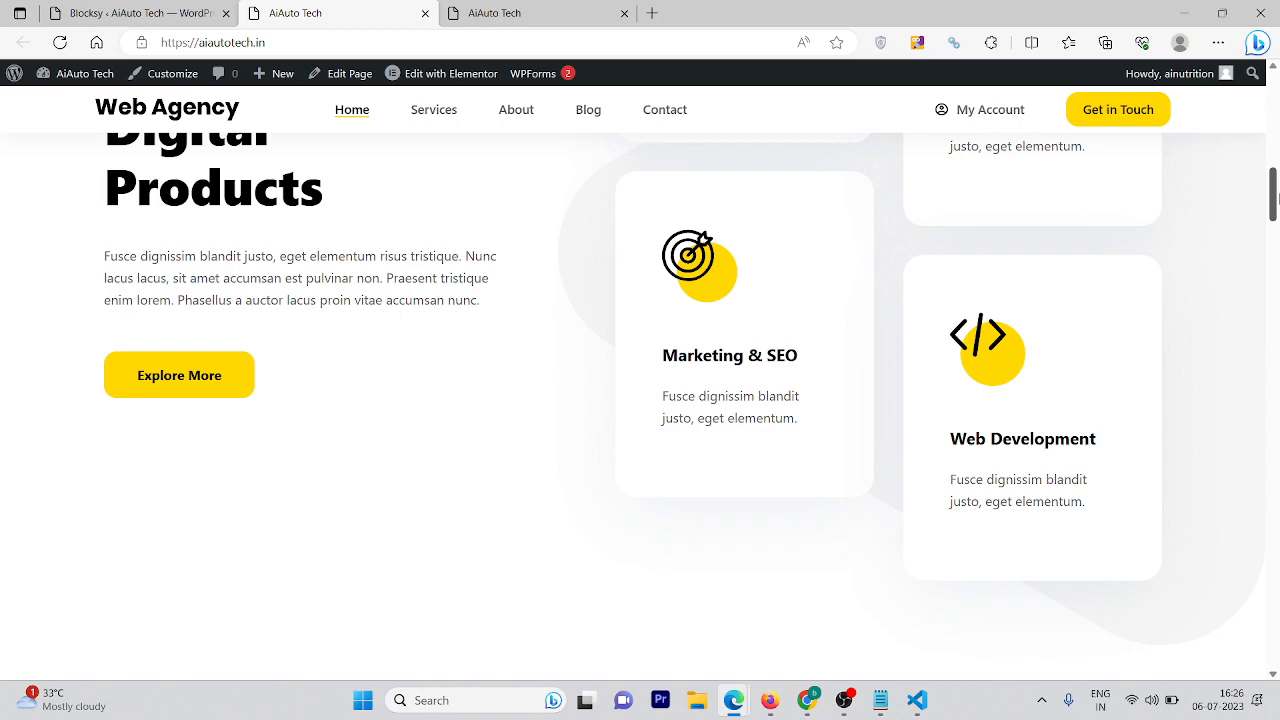
{"action": "left_click_drag", "start_coordinate": [1274, 197], "coordinate": [1274, 292]}
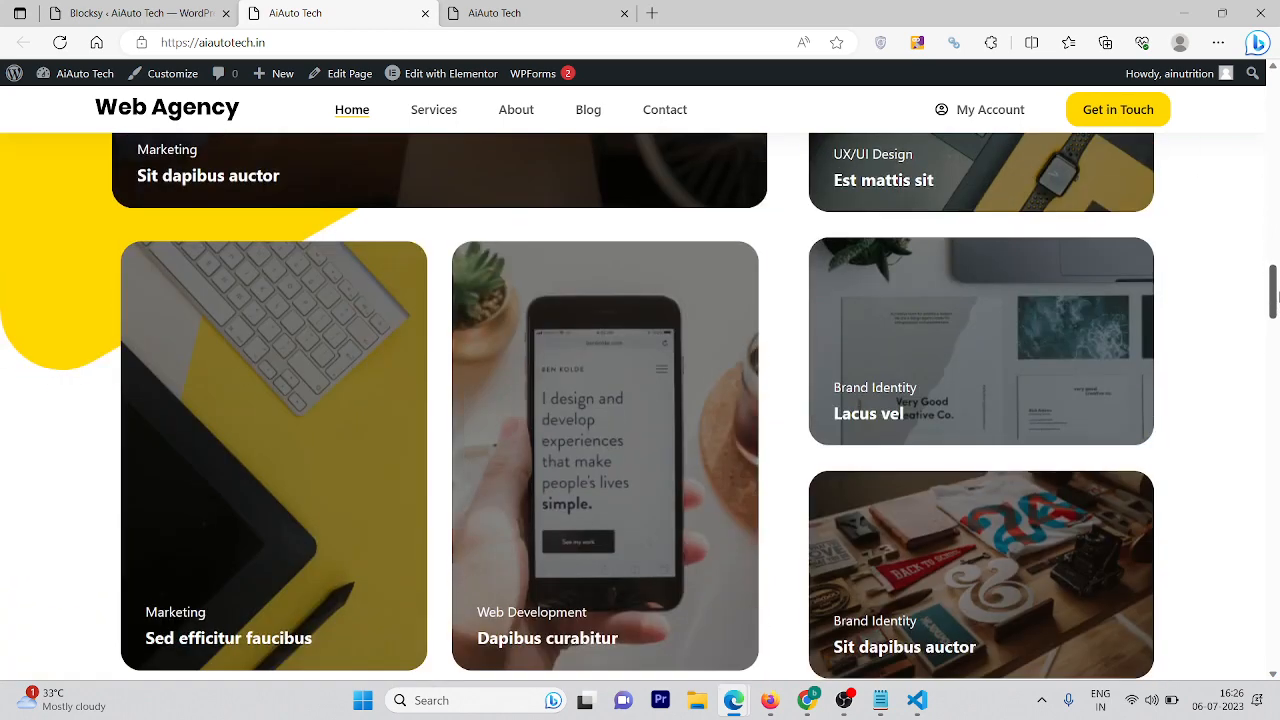